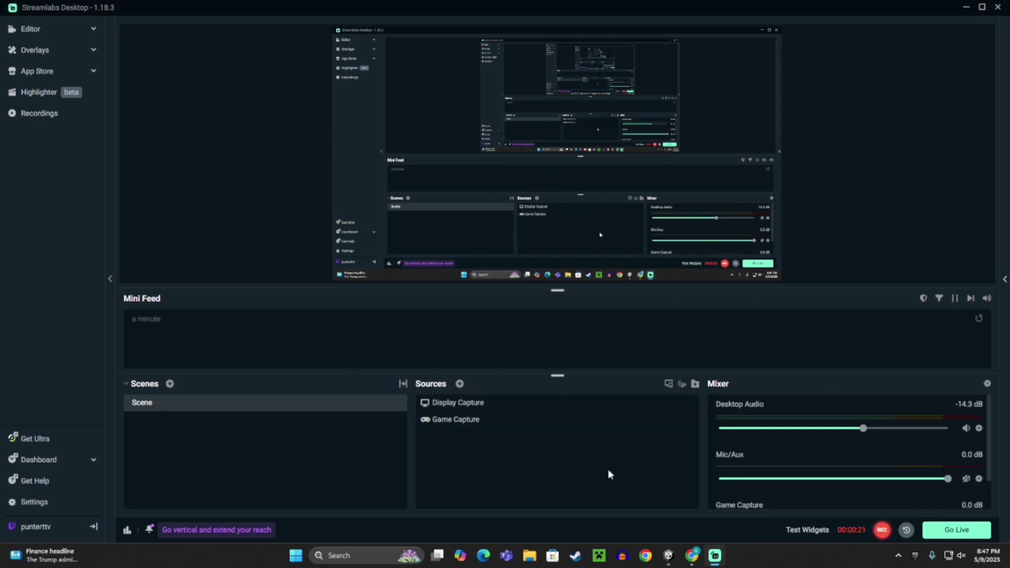
- Switch to Chrome and look through the monster navigation and jumpscre script documents
left_click(691, 554)
left_click(170, 9)
left_click(79, 11)
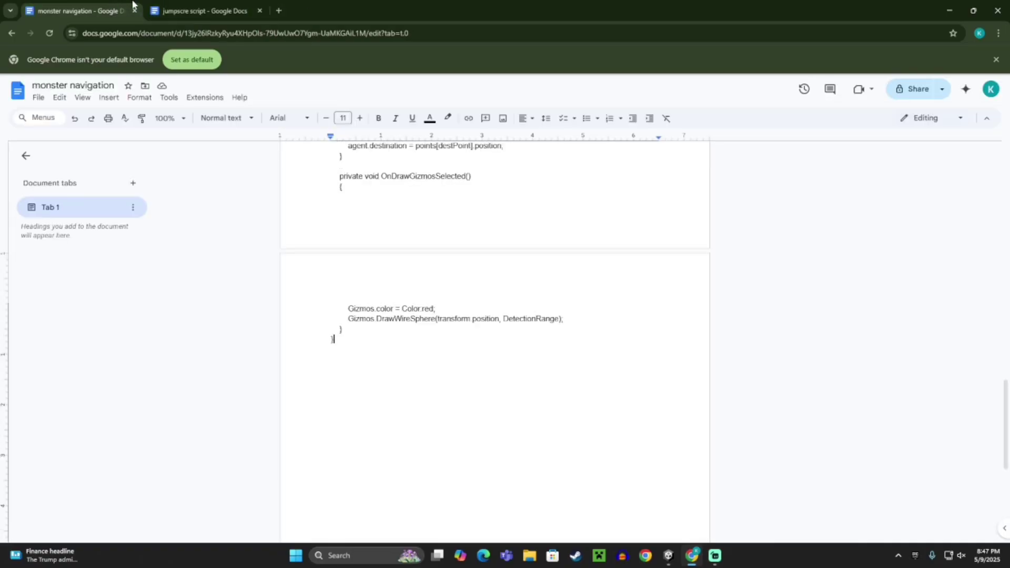
scroll(471, 419, "up", 10)
left_click(190, 11)
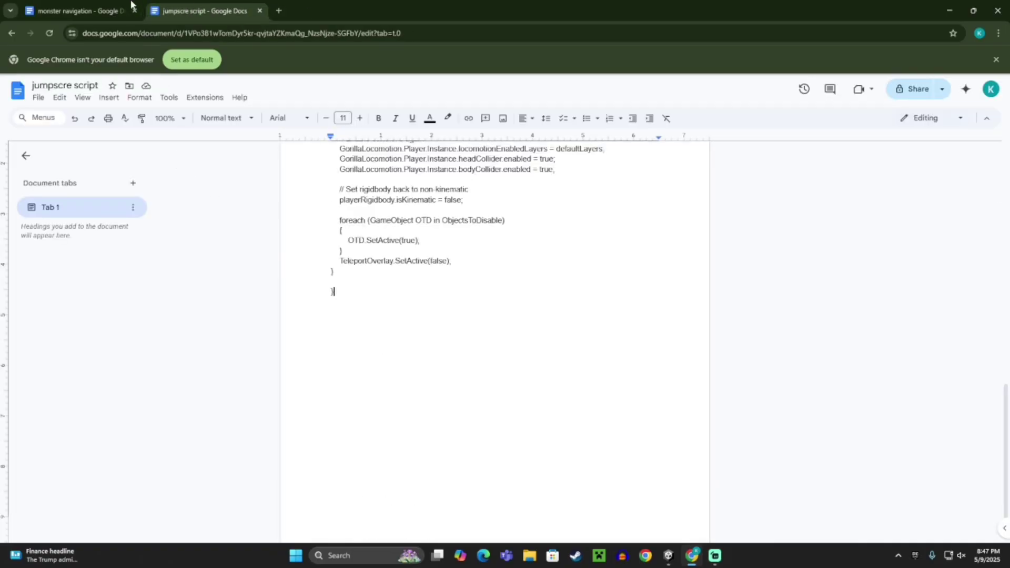
left_click(106, 10)
left_click(187, 10)
left_click(113, 5)
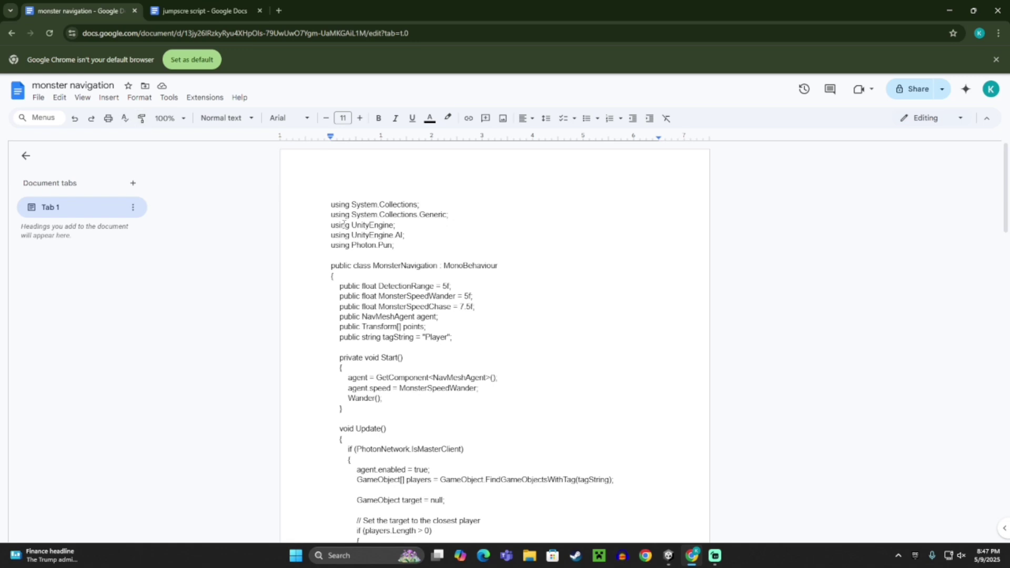
- Copy all of the code in the monster navigation document
left_click_drag(331, 204, 447, 478)
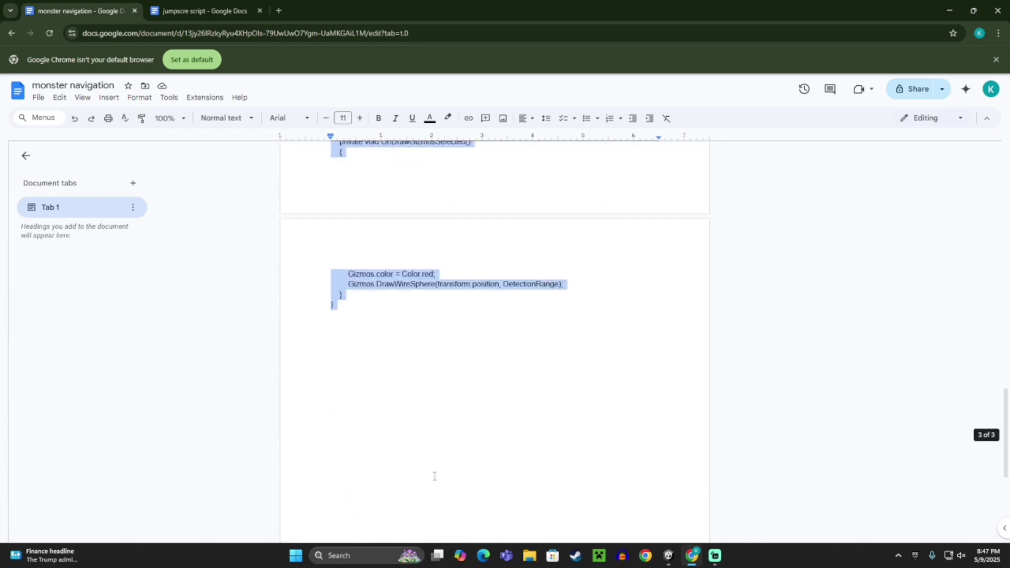
right_click(366, 271)
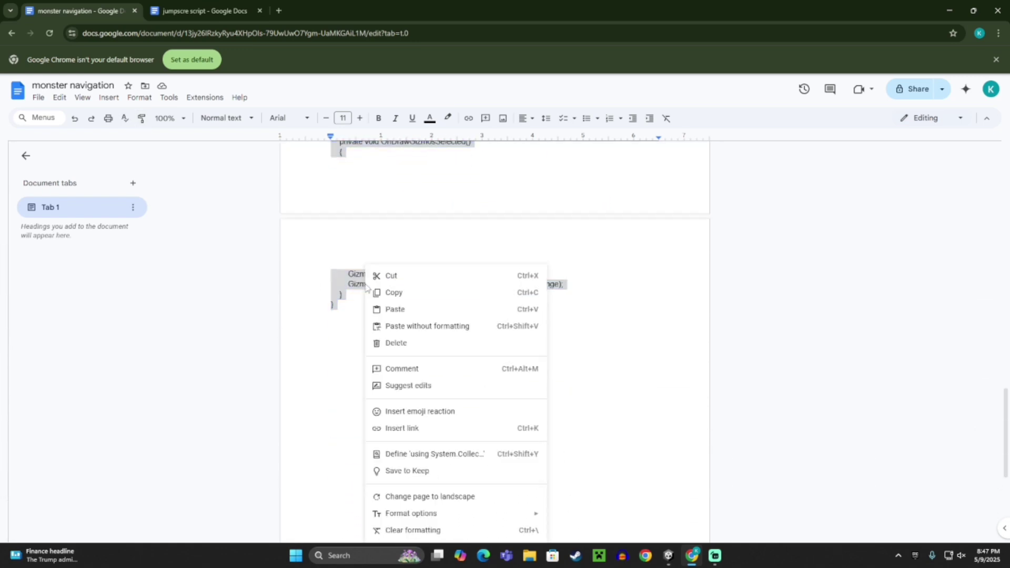
left_click(396, 298)
- Switch to Unity and open the lowercase scripts folder with exclamation marks in the project assets
left_click(670, 556)
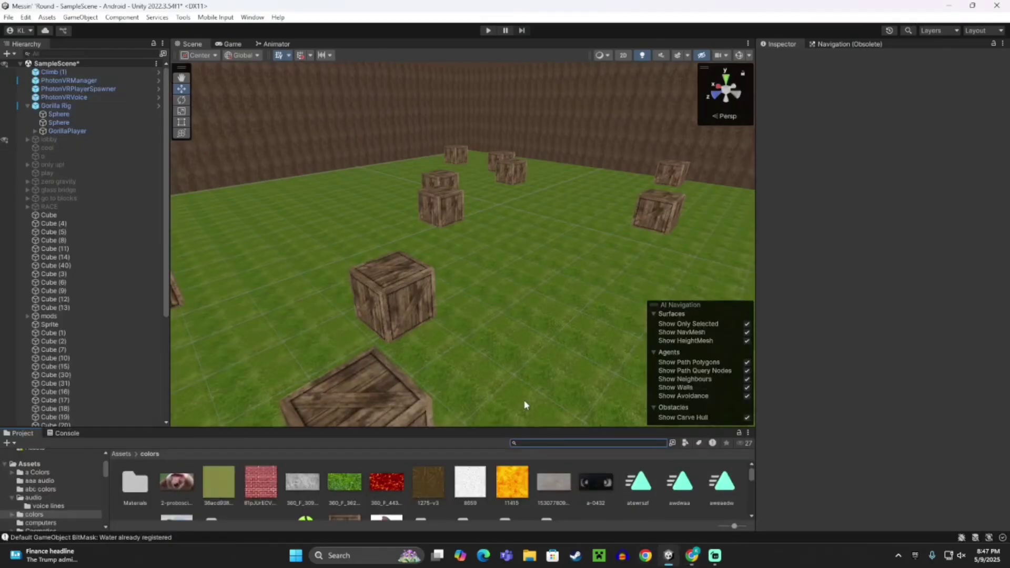
mouse_move(451, 373)
right_mouse_down()
mouse_move(428, 372)
mouse_move(437, 369)
right_mouse_up()
scroll(66, 481, "down", 12)
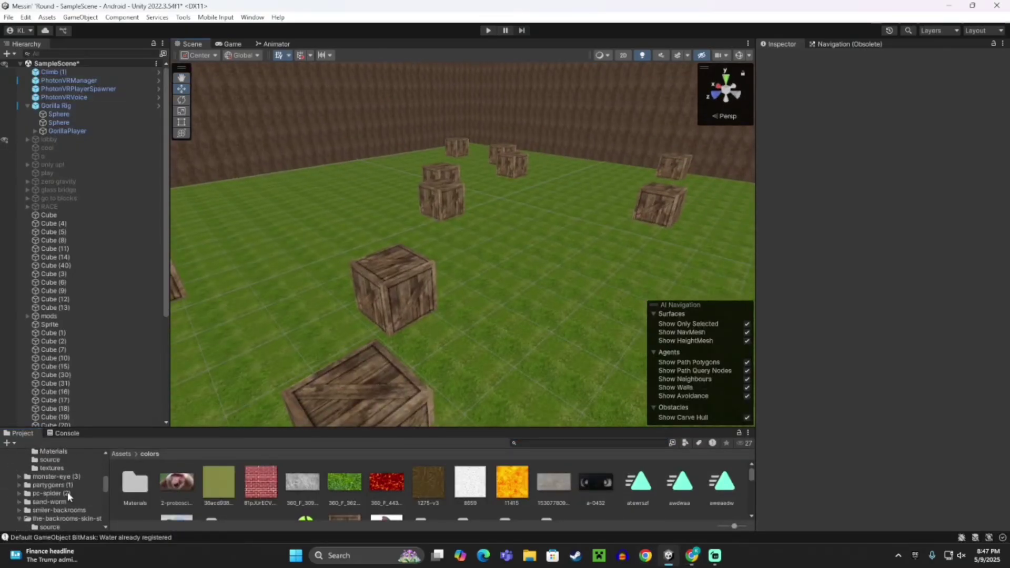
left_click(51, 462)
scroll(608, 491, "down", 1)
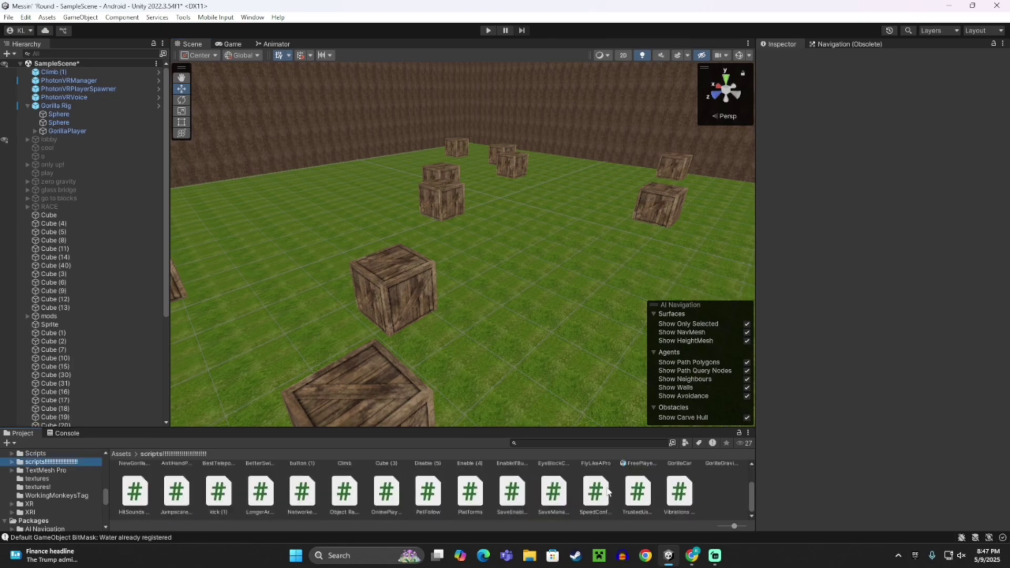
- Create a new C# script named MonsterNavigation in the open scripts folder
right_click(724, 500)
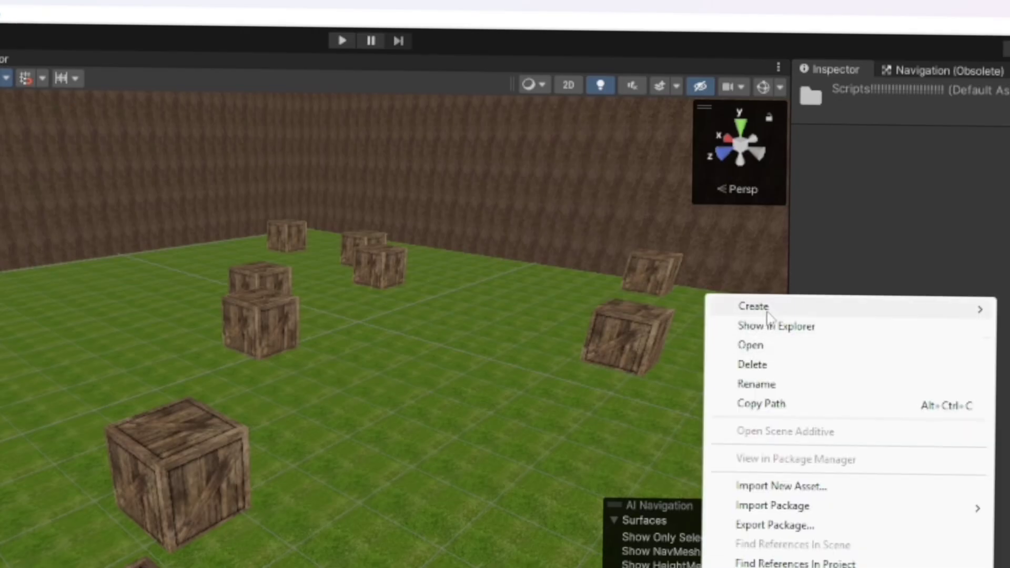
mouse_move(763, 310)
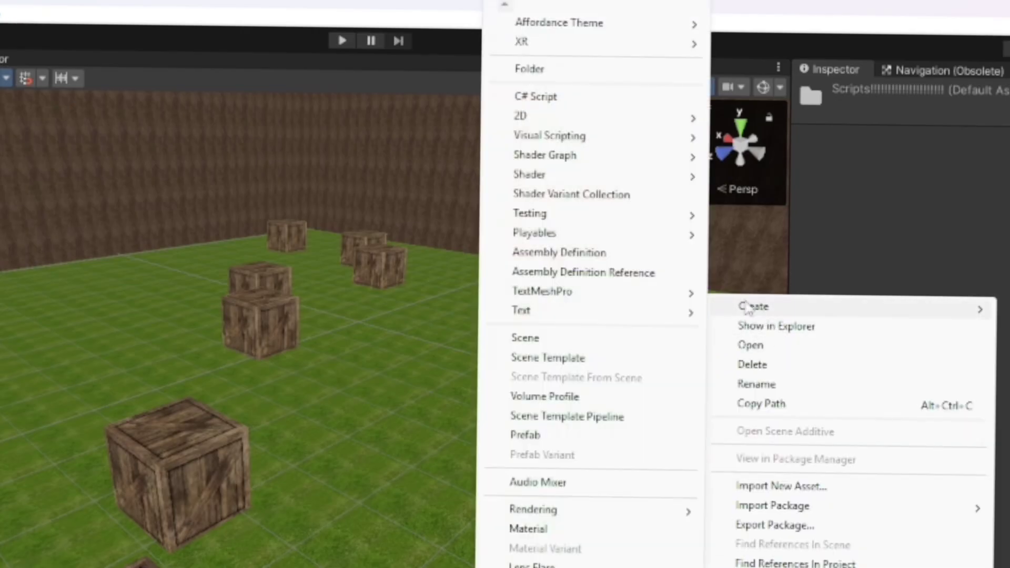
left_click(536, 97)
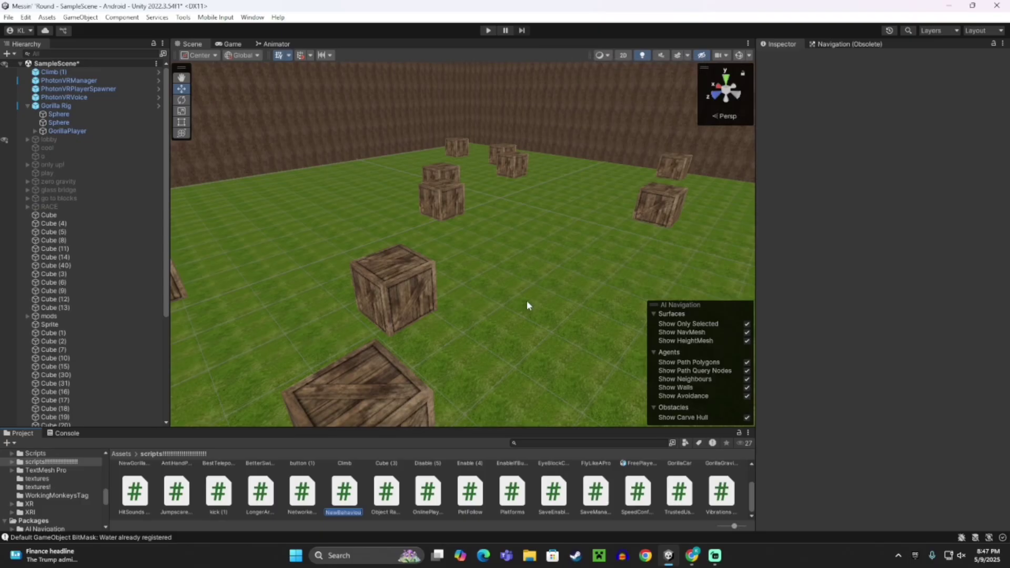
type("Mon")
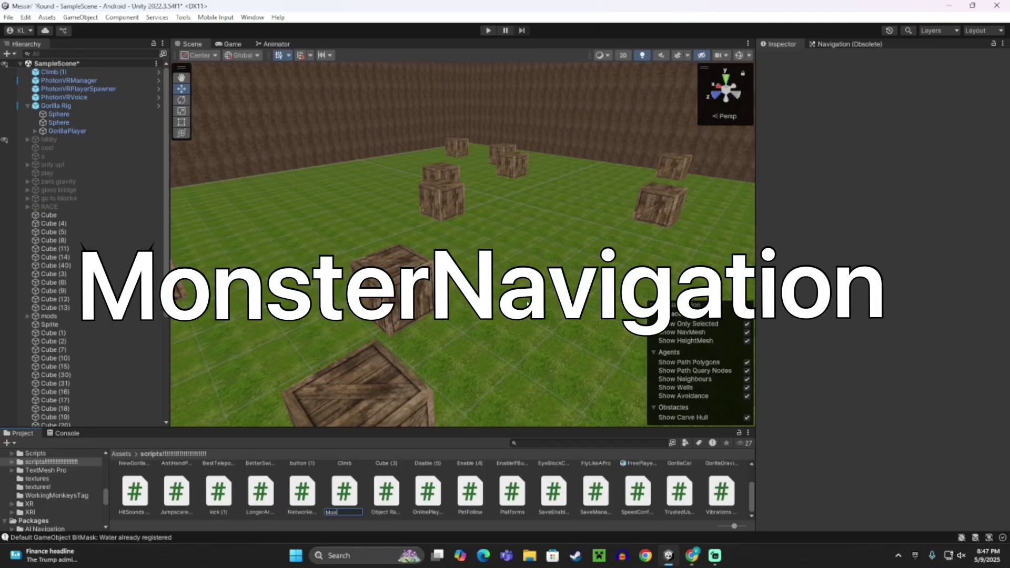
type("sterNavigati")
key("Return")
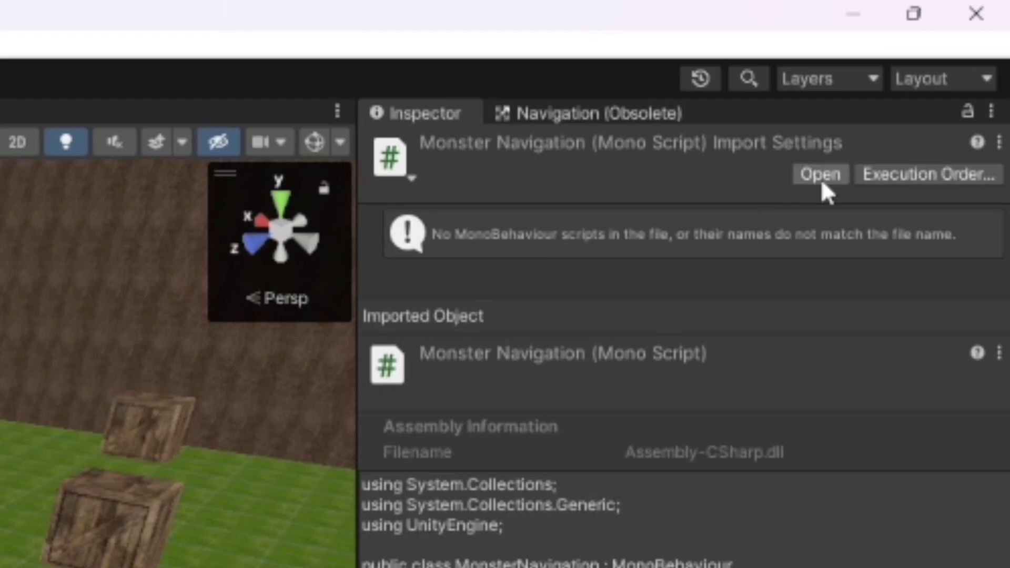
- Open the MonsterNavigation script in the text editor and replace its default code with the copied code
left_click(821, 182)
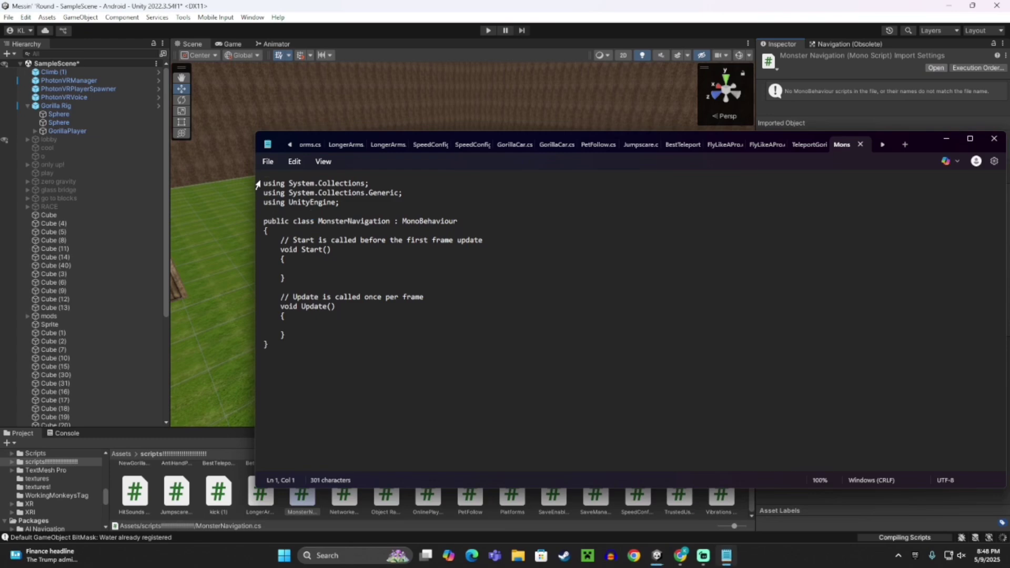
left_click_drag(263, 183, 295, 348)
key("BackSpace")
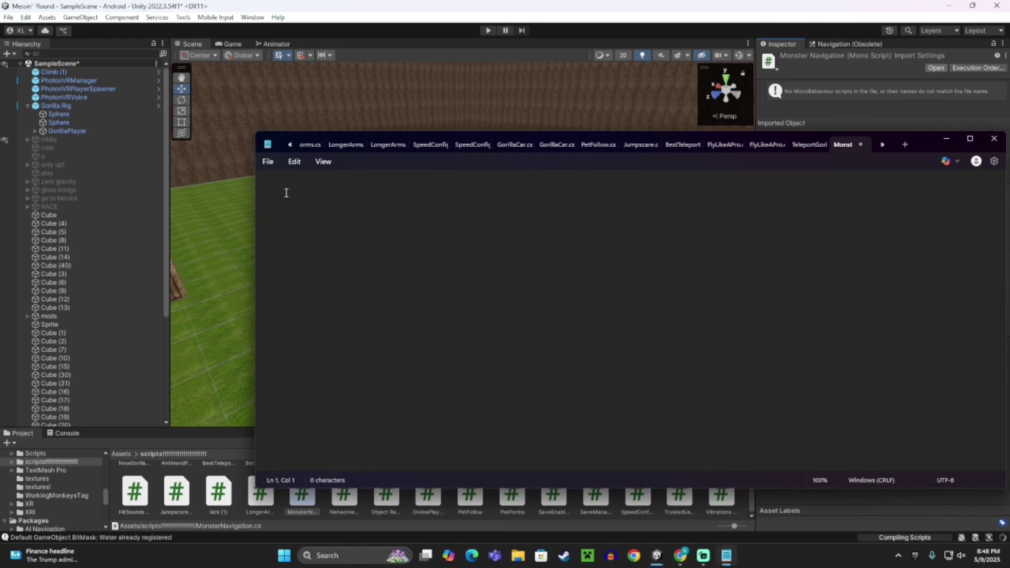
right_click(272, 181)
left_click(347, 257)
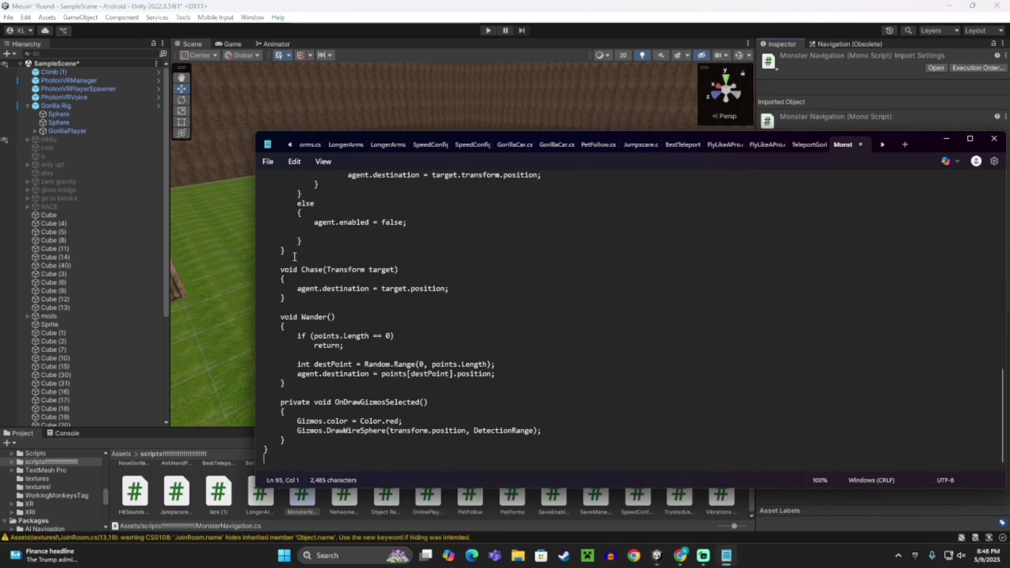
scroll(347, 254, "up", 1)
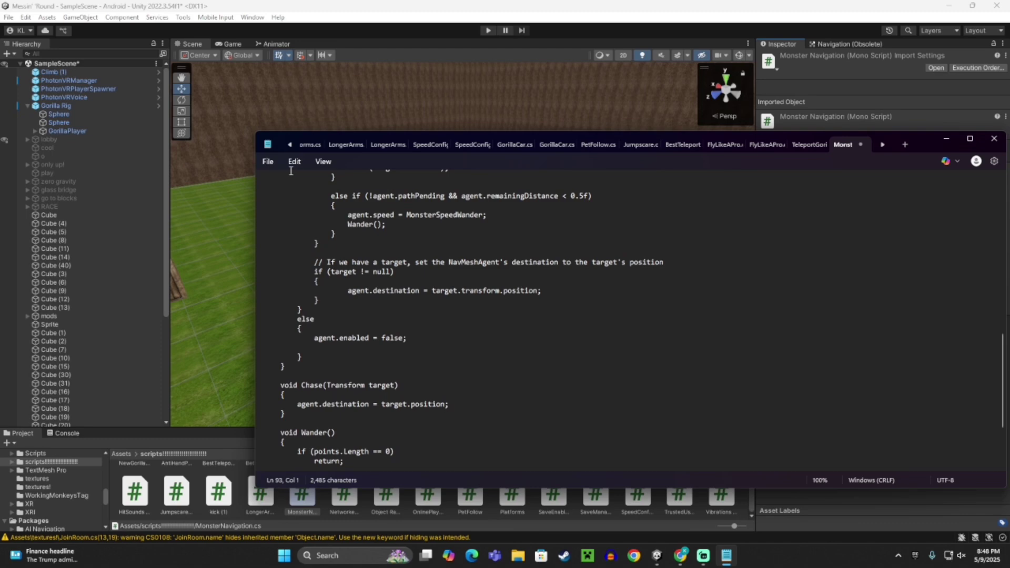
- Save the MonsterNavigation script and close the text editor
left_click(263, 162)
left_click(273, 247)
left_click(994, 139)
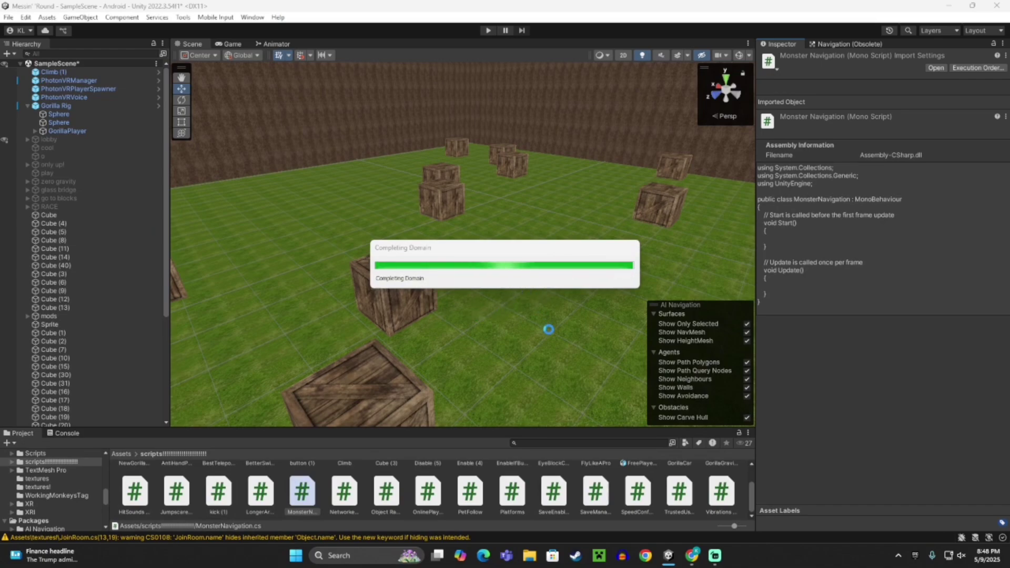
- Switch to Chrome and copy all of the code in the jumpscre script document
left_click(698, 560)
left_click(435, 409)
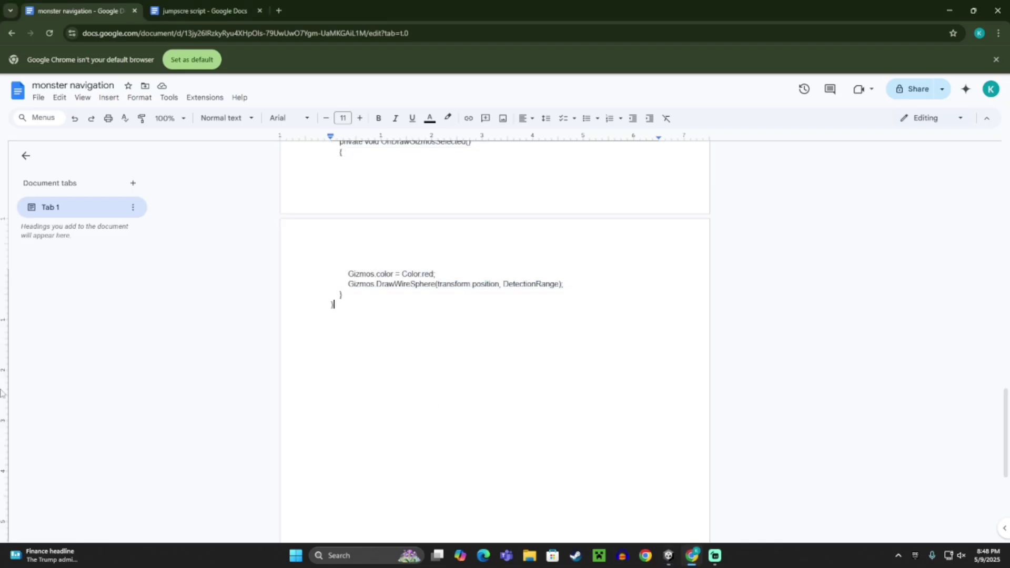
left_click(200, 10)
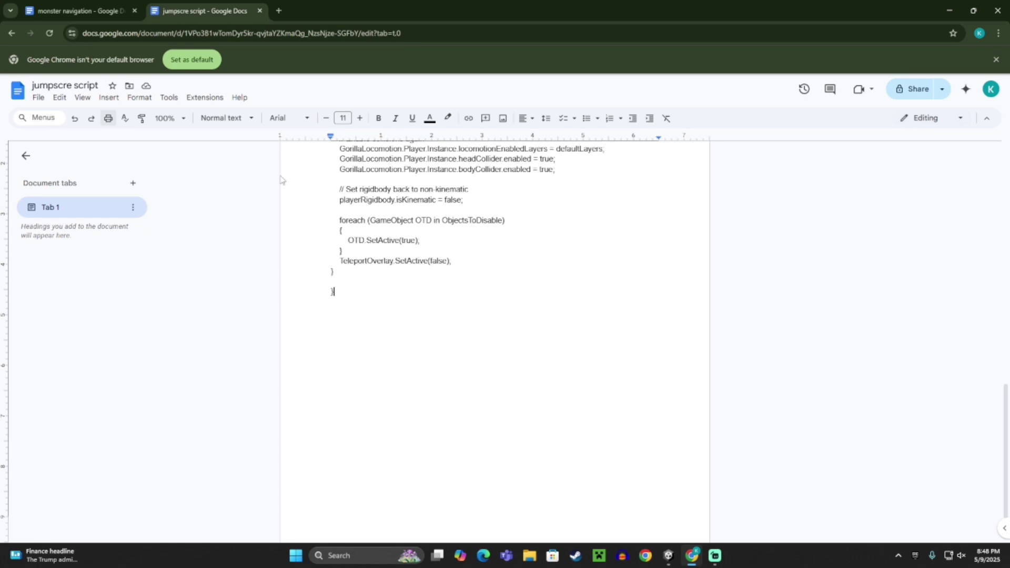
scroll(624, 322, "up", 20)
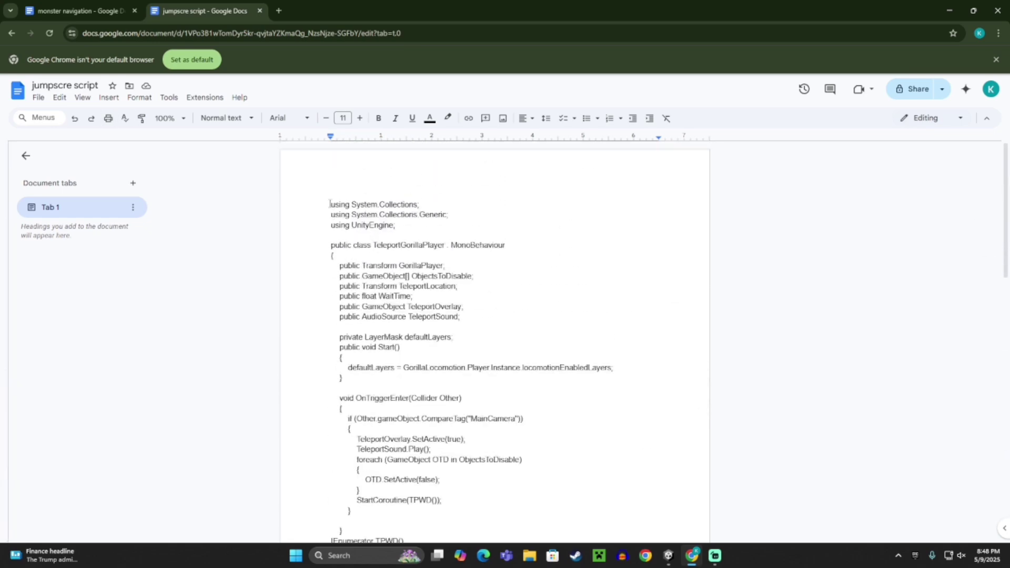
left_click_drag(331, 203, 421, 431)
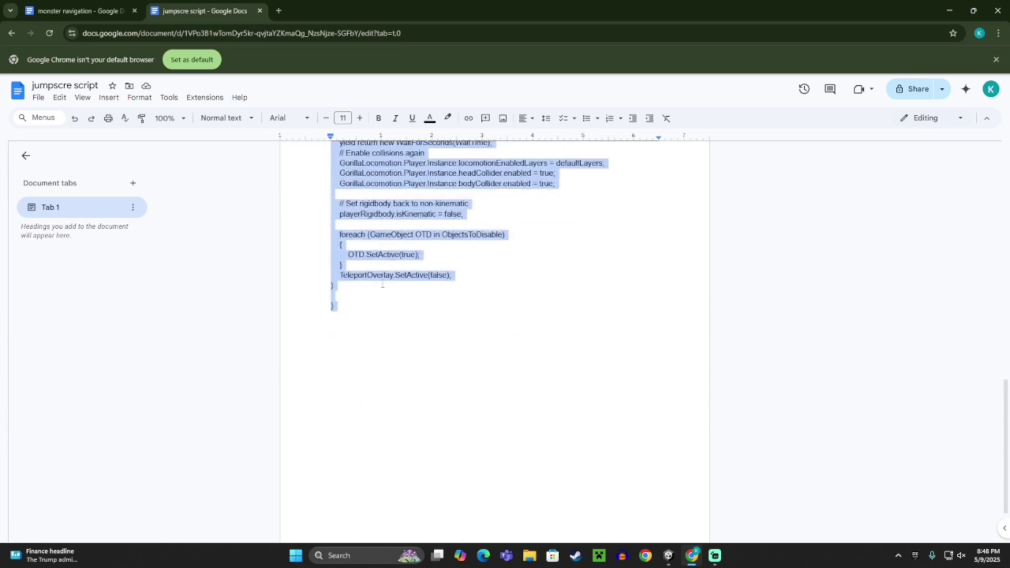
right_click(381, 205)
left_click(413, 232)
left_click(461, 371)
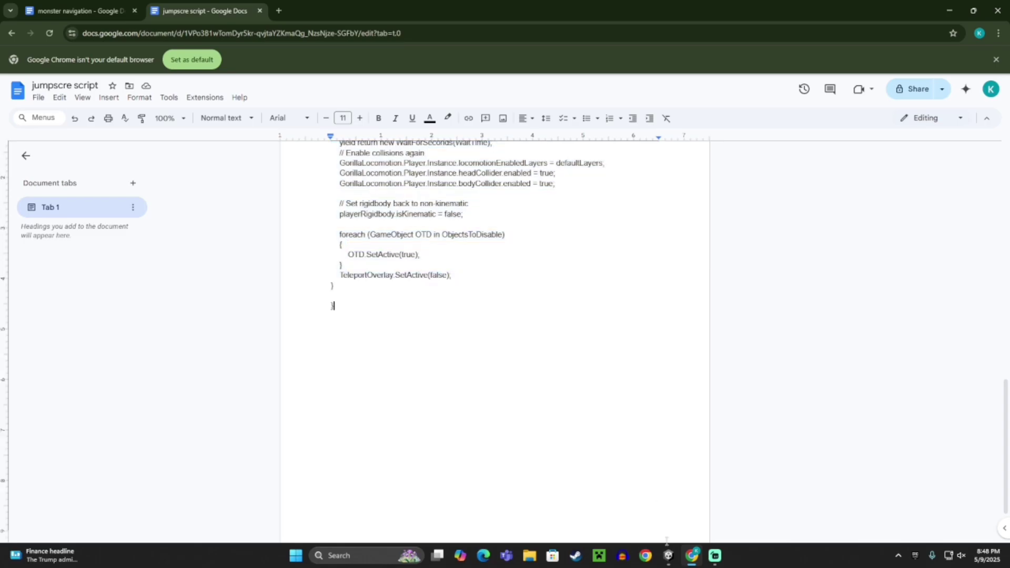
- Switch back to Unity and create a C# script named TeleportGorillaPlayer in the same scripts folder
left_click(667, 555)
right_click_drag(505, 371, 631, 491)
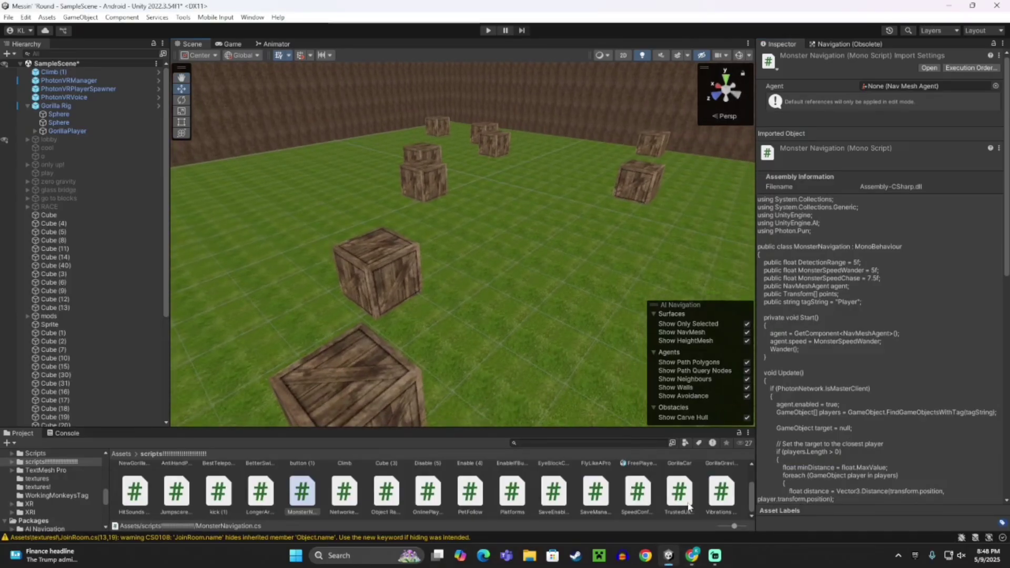
right_click(456, 495)
left_click(450, 496)
right_click(449, 497)
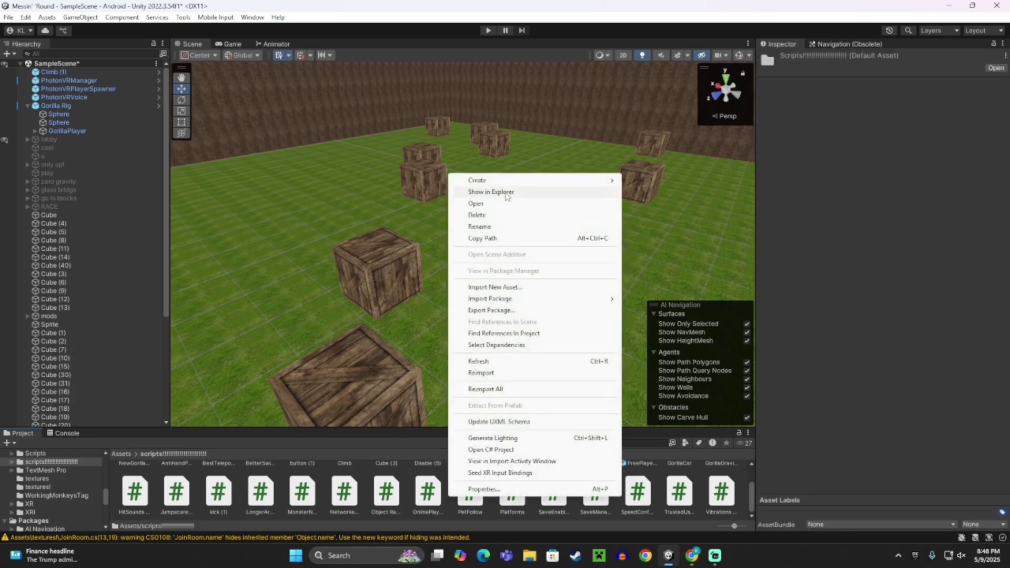
mouse_move(486, 181)
left_click(675, 69)
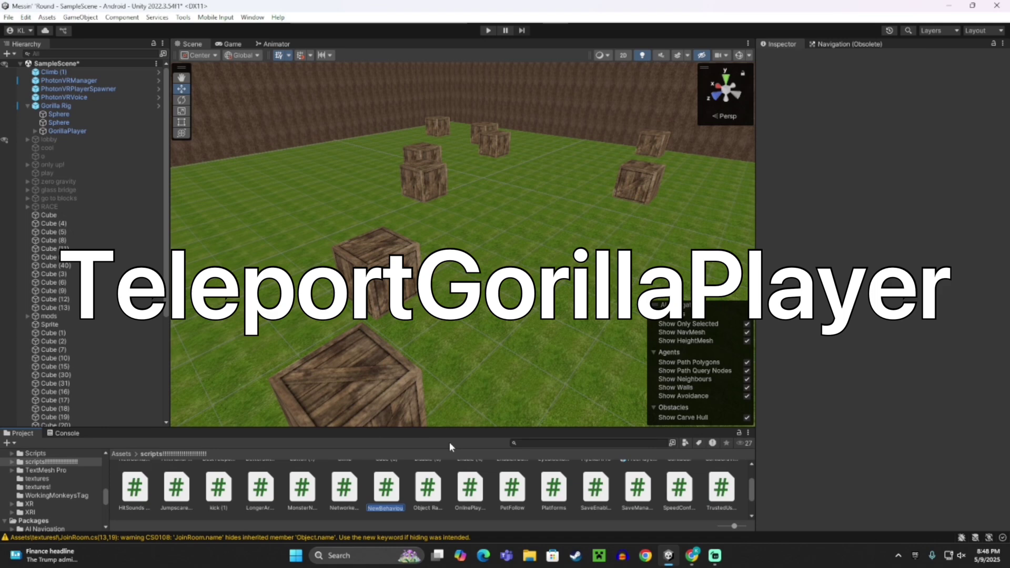
type("TeleportGorillaPlayer")
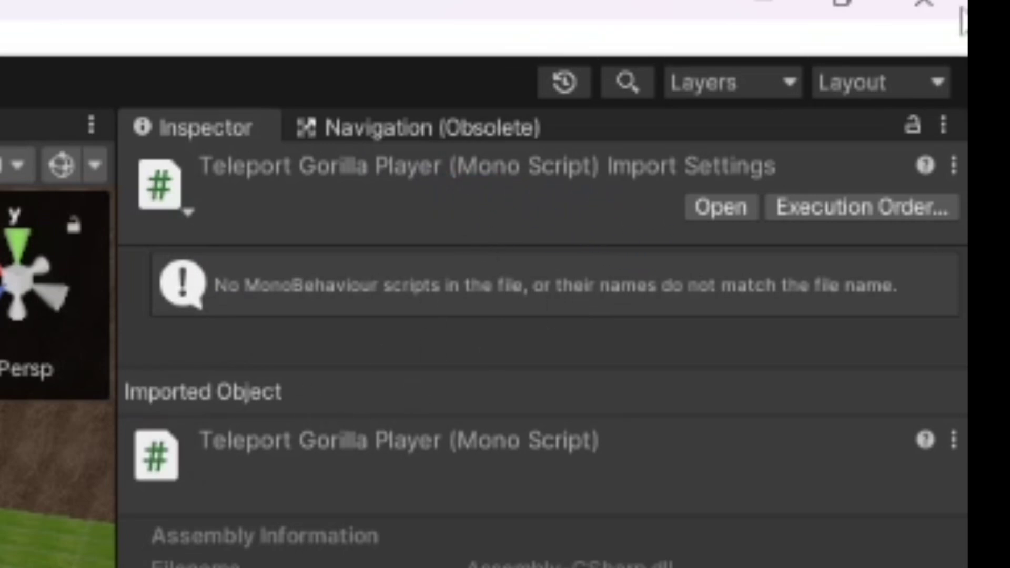
- Open the TeleportGorillaPlayer script in the text editor and replace its default code with the copied code
left_click(721, 211)
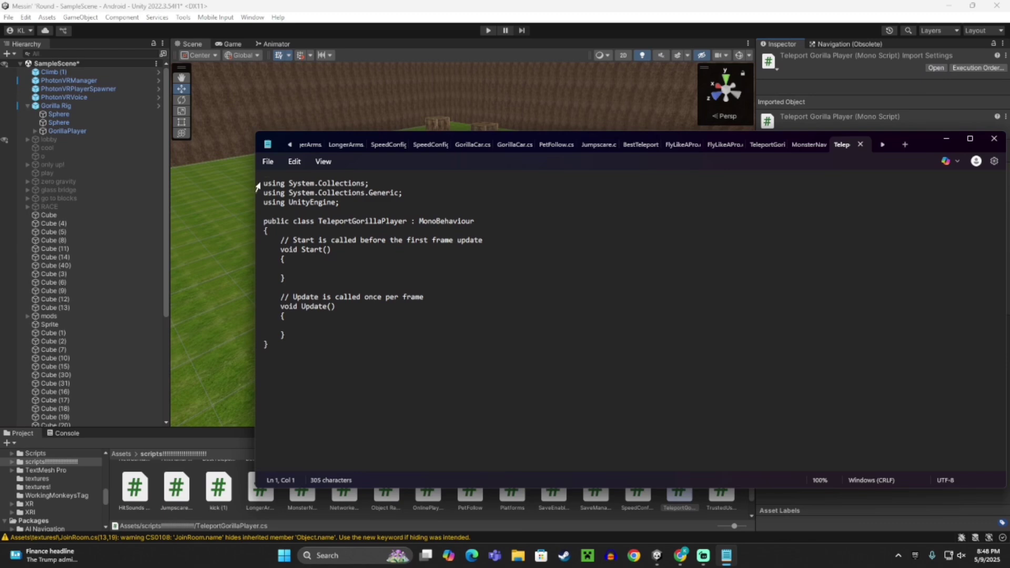
left_click_drag(258, 187, 292, 381)
key("BackSpace")
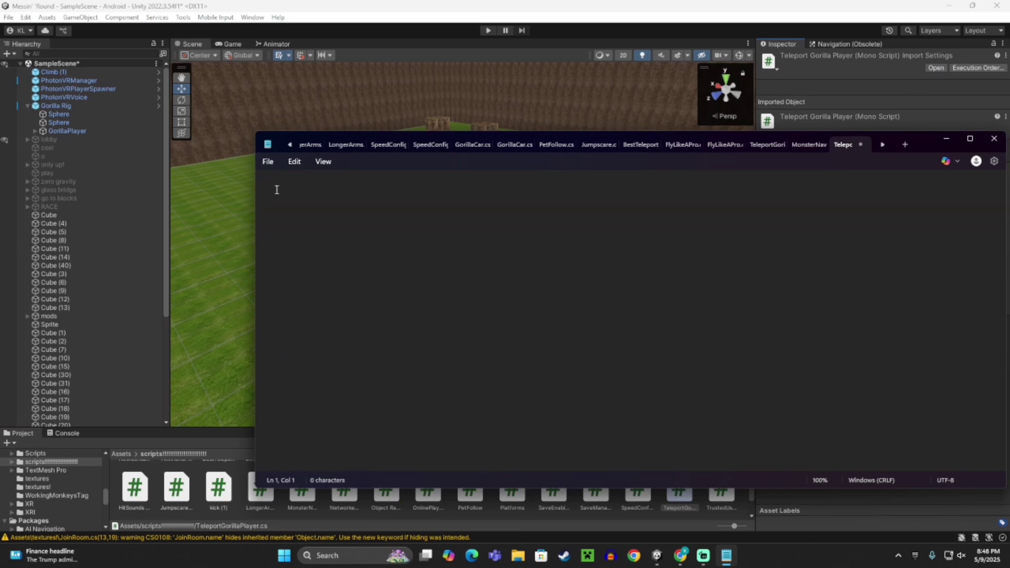
right_click(274, 182)
left_click(304, 263)
scroll(384, 307, "up", 3)
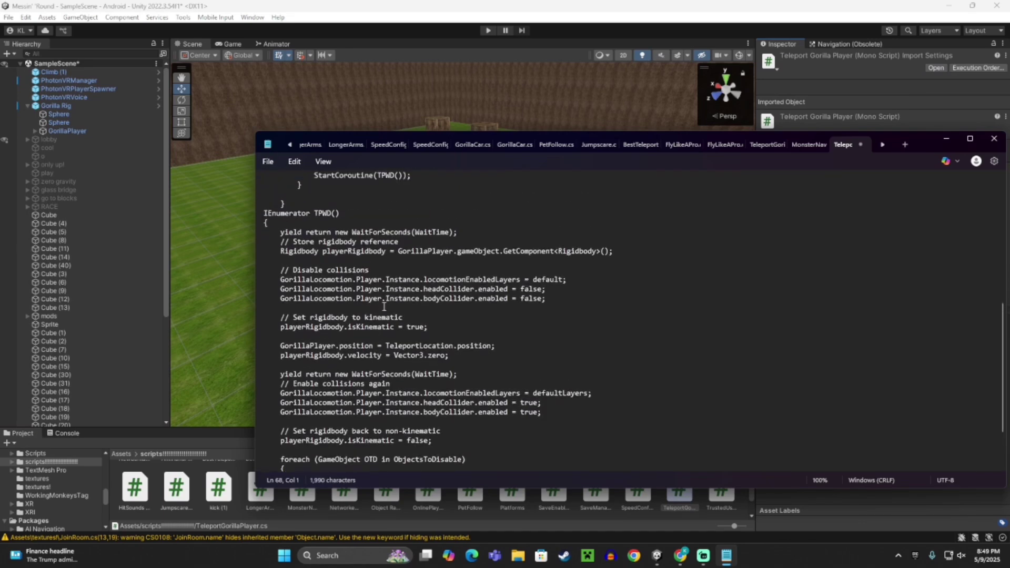
scroll(384, 306, "up", 10)
- Save the TeleportGorillaPlayer script and close the text editor
left_click(268, 162)
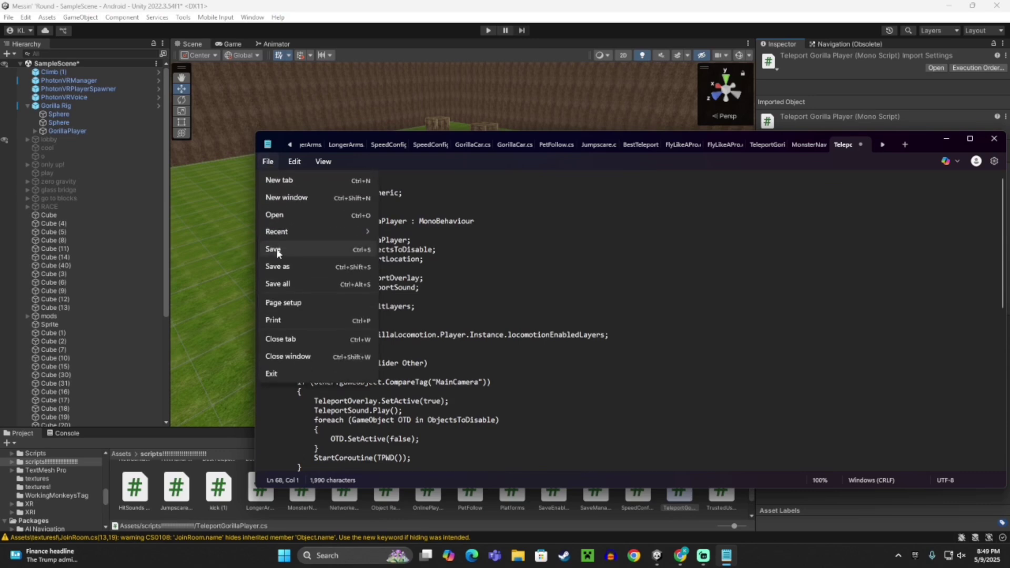
left_click(278, 252)
left_click(266, 162)
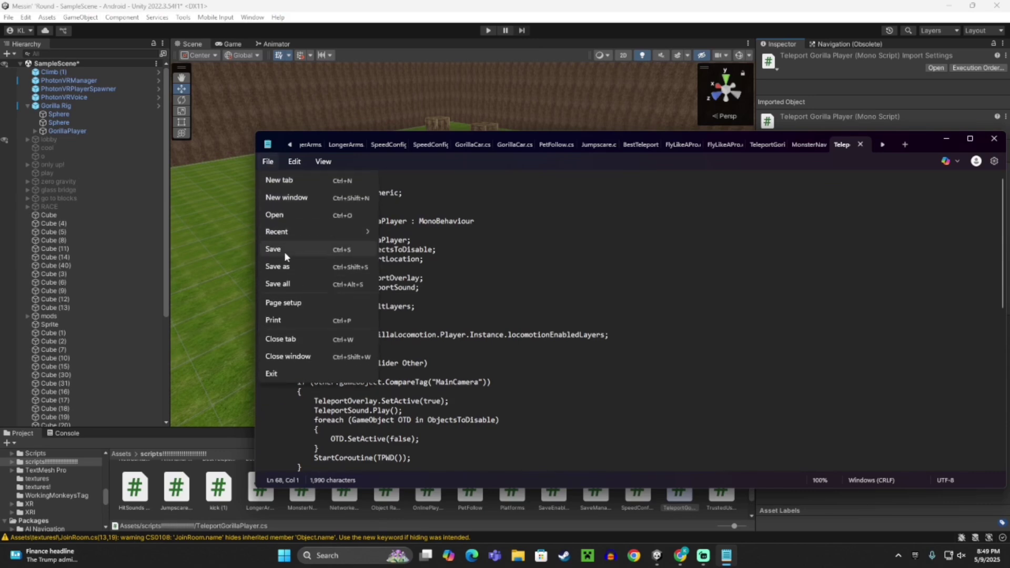
left_click(285, 254)
left_click(994, 139)
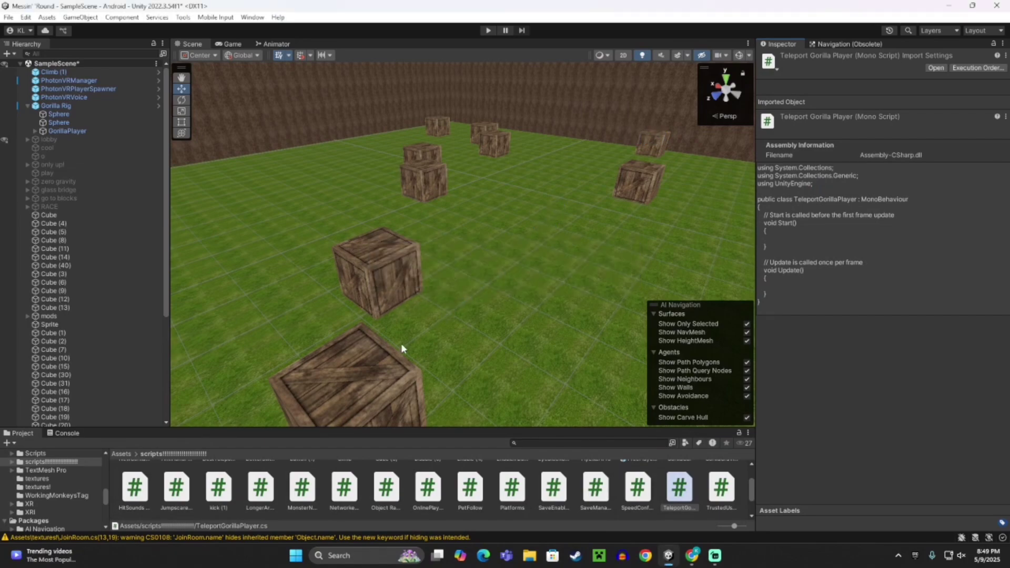
- Select the Ch30_nonPBR@Zombie Run object in the scene hierarchy and make it active
right_click_drag(459, 393, 852, 345)
right_click_drag(529, 351, 363, 376)
scroll(78, 386, "down", 5)
scroll(77, 386, "down", 2)
left_click(92, 422)
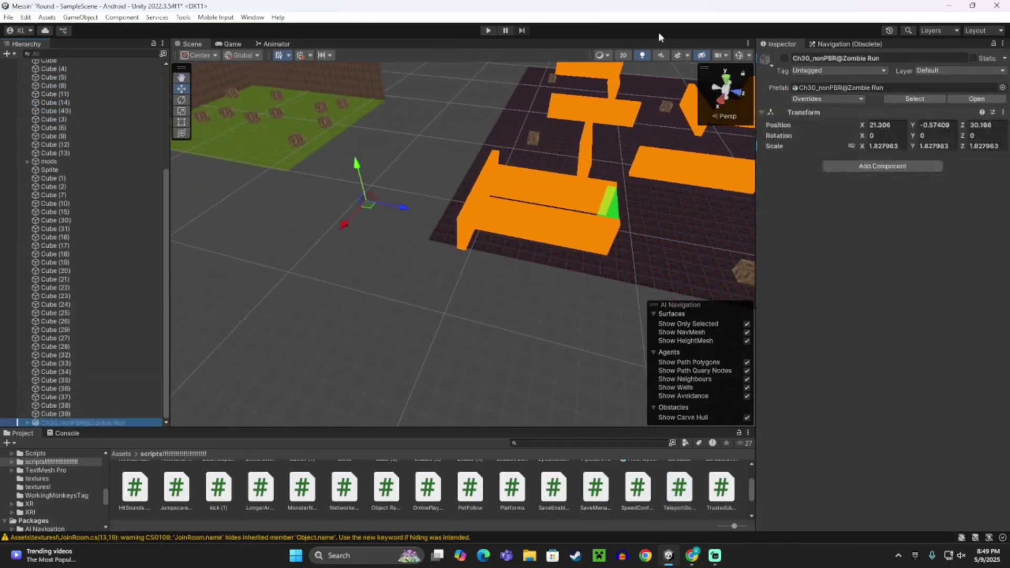
left_click(782, 58)
- Move the zombie model onto the dark patterned floor between the orange walls, to about X 4, Z 54.7
right_click_drag(589, 312, 416, 248)
left_click(516, 322)
left_click(431, 243)
right_click_drag(426, 311, 368, 259)
left_click_drag(367, 252, 725, 179)
mouse_move(547, 232)
right_mouse_down()
mouse_move(613, 247)
mouse_move(554, 248)
mouse_move(536, 234)
right_mouse_up()
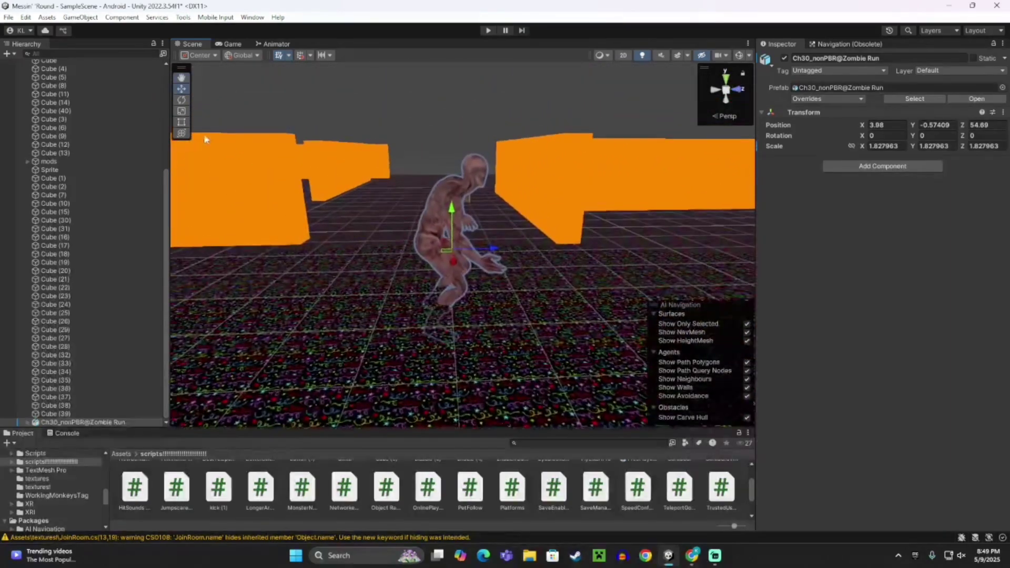
- Scale the zombie down uniformly to about 1.17 and raise it onto the floor at about Y -0.025
left_click(181, 112)
left_click_drag(452, 249, 433, 251)
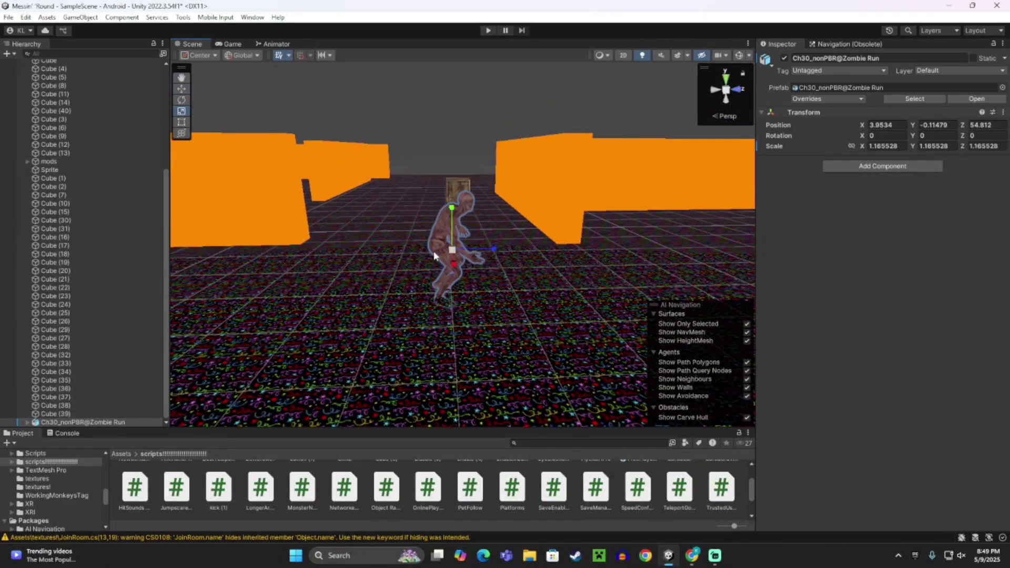
left_click(181, 89)
left_click_drag(456, 209, 452, 204)
left_click(451, 120)
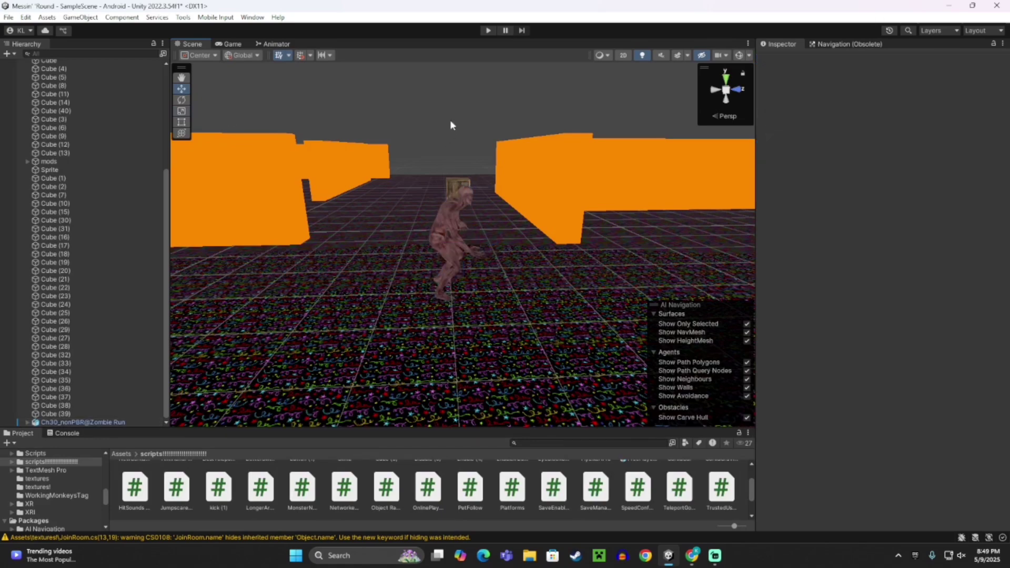
- Rename the zombie object as monster
key("w")
right_click_drag(476, 287, 481, 319)
key("s")
key("w")
key("s")
left_click(439, 221)
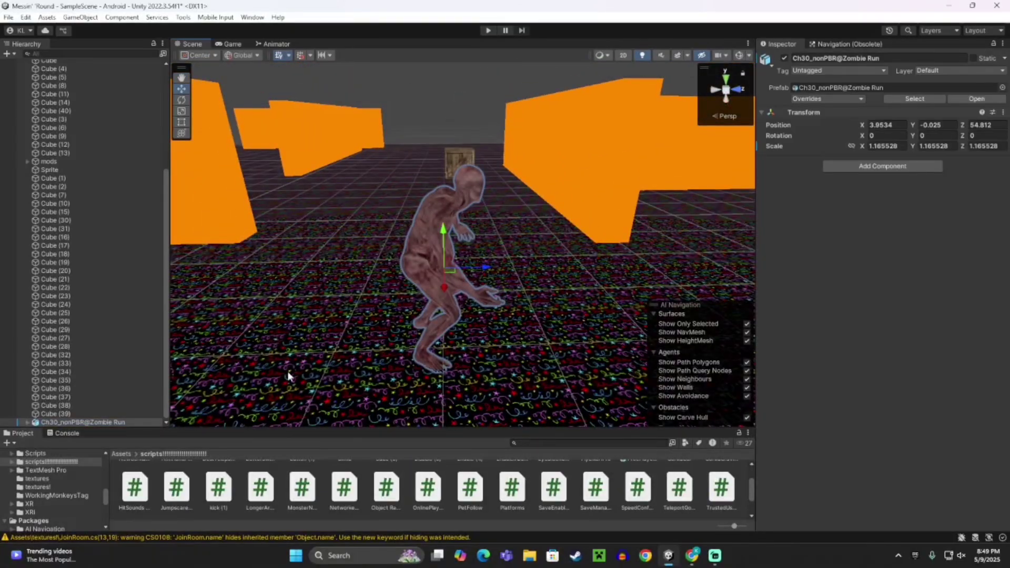
left_click(905, 55)
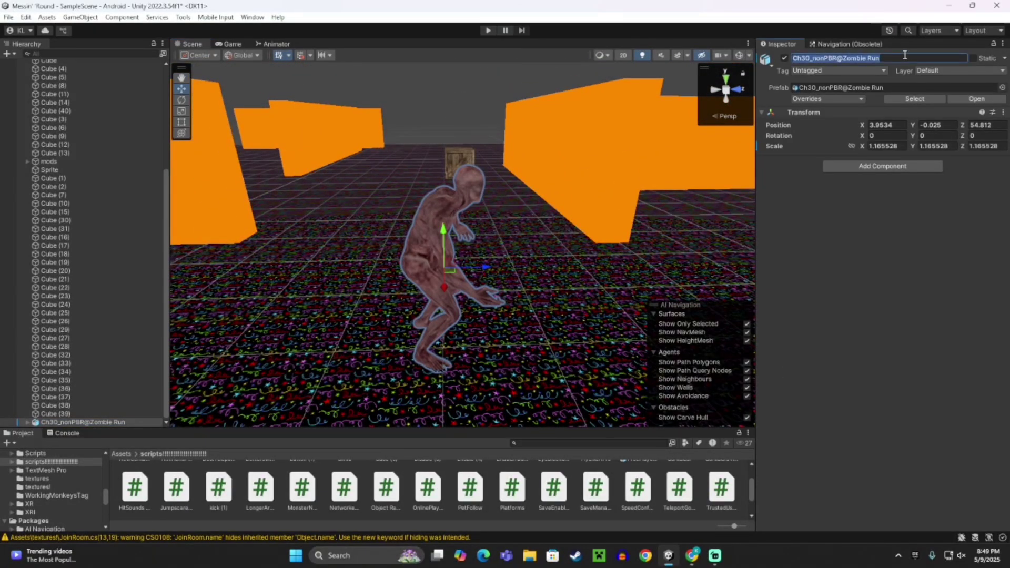
type("monster")
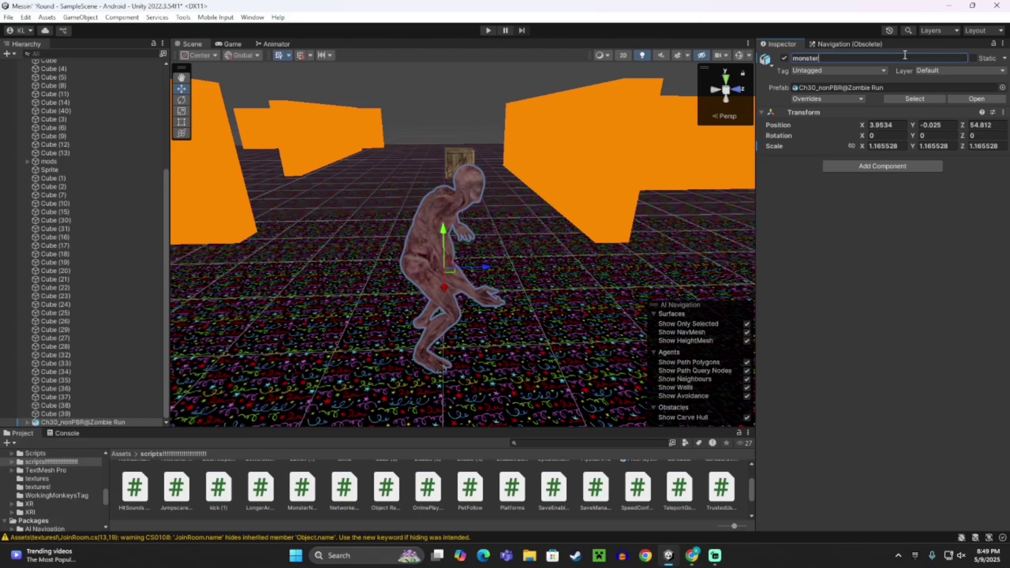
key("Return")
left_click(870, 167)
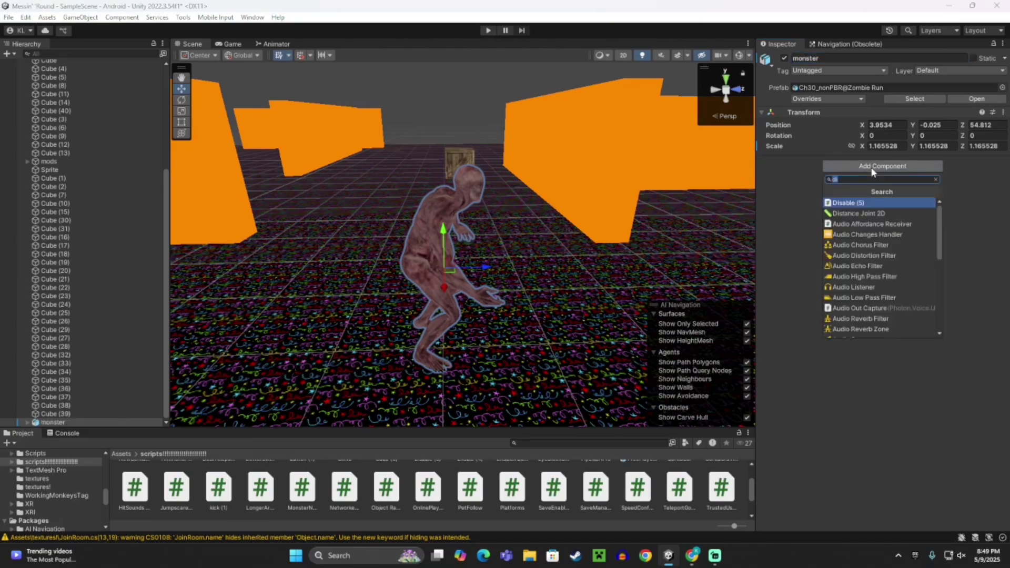
type("di")
right_click_drag(531, 195, 456, 247)
left_click(494, 163)
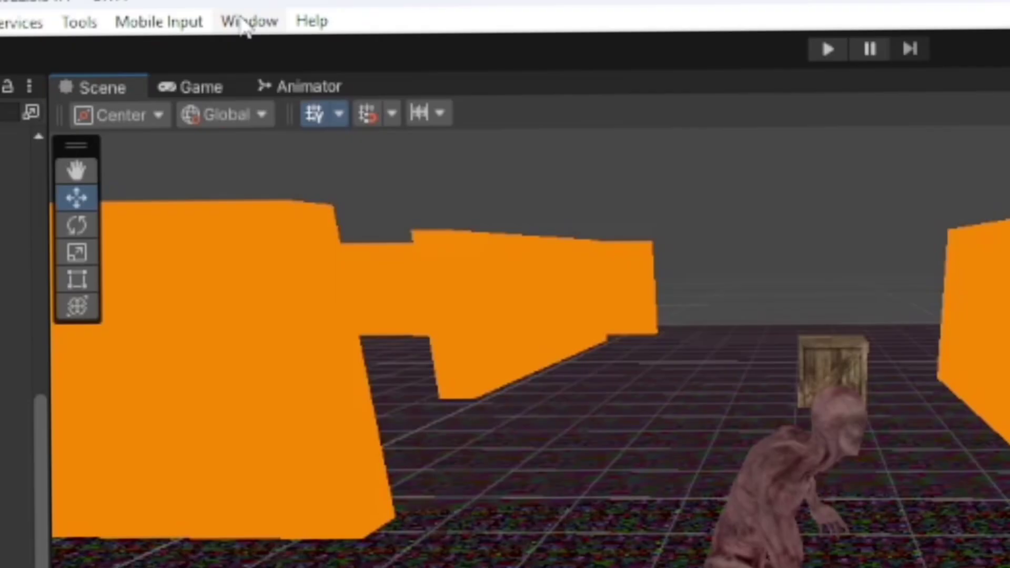
- Search the Unity Registry packages for "ai" to check the AI Navigation package, and close the Package Manager
left_click(252, 18)
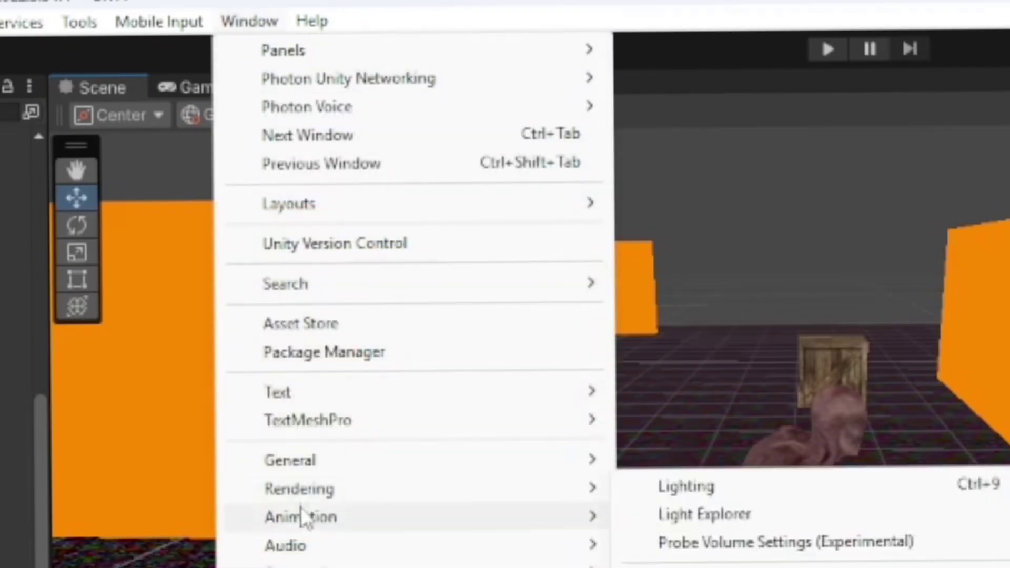
left_click(316, 363)
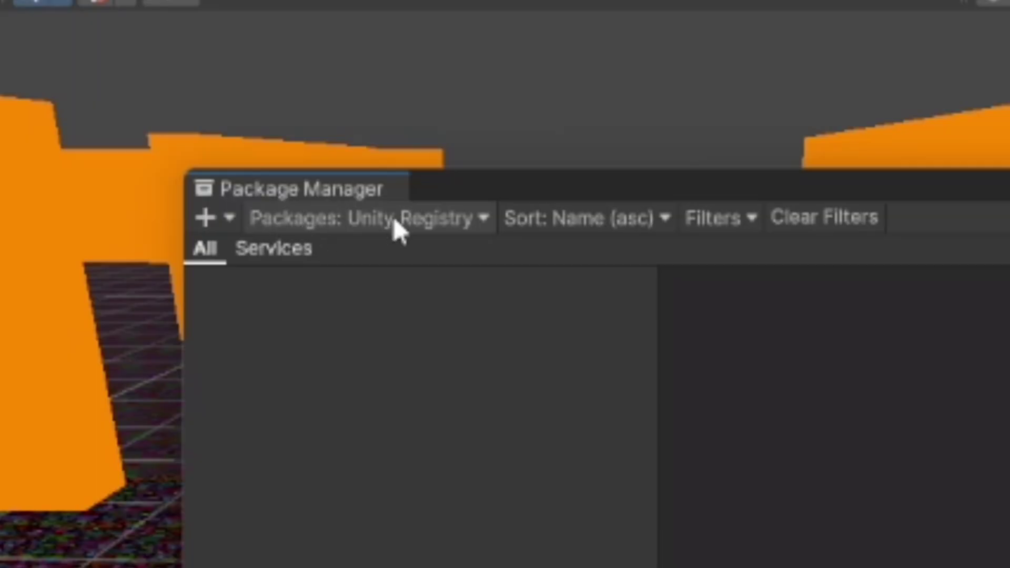
left_click(323, 221)
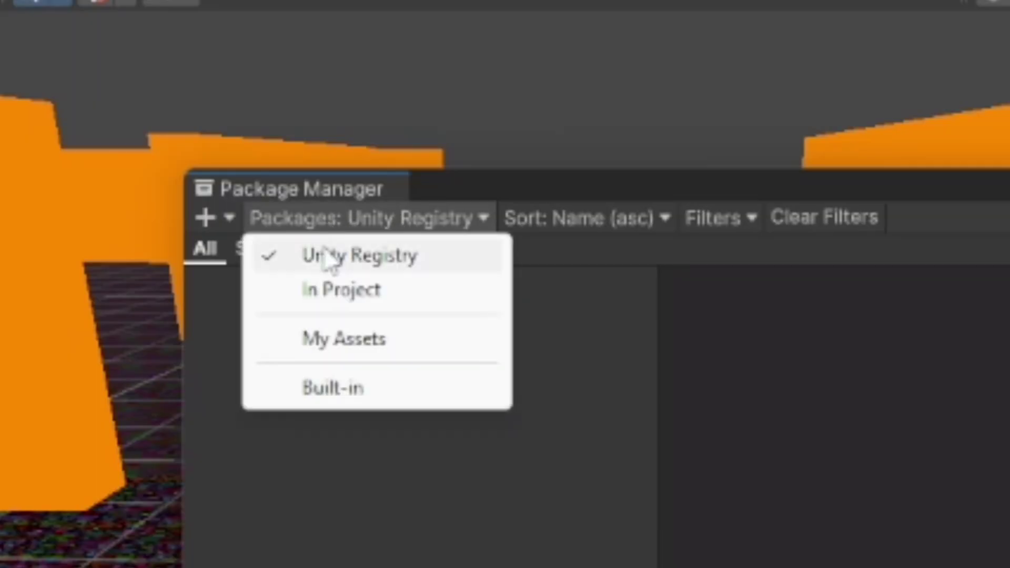
left_click(329, 265)
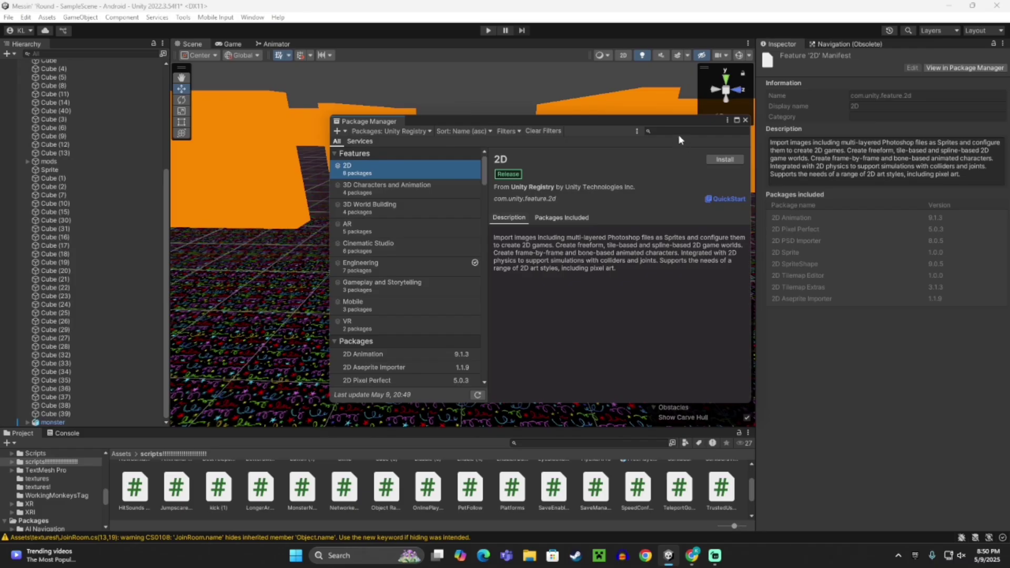
left_click(677, 133)
type("ai")
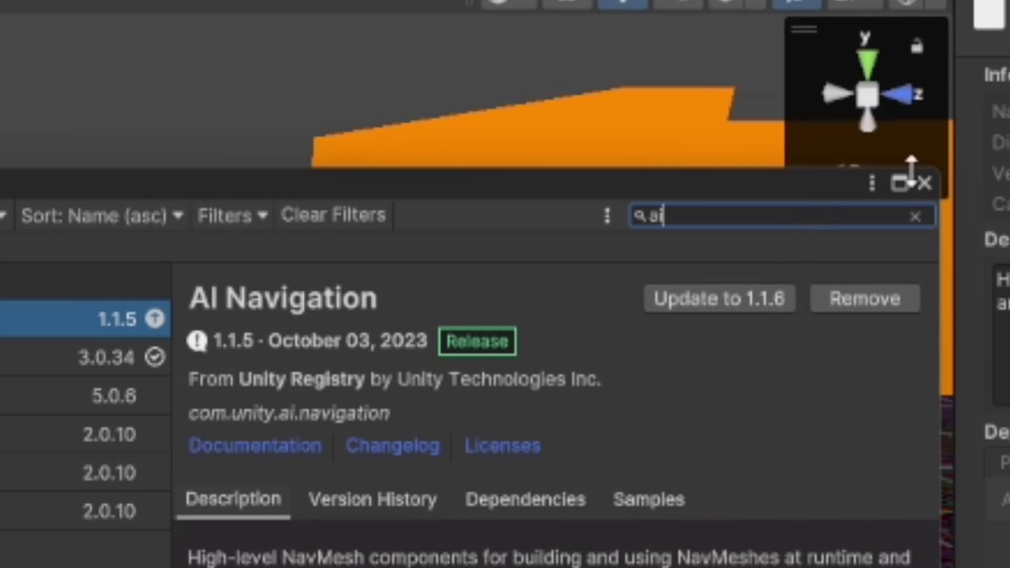
left_click(924, 183)
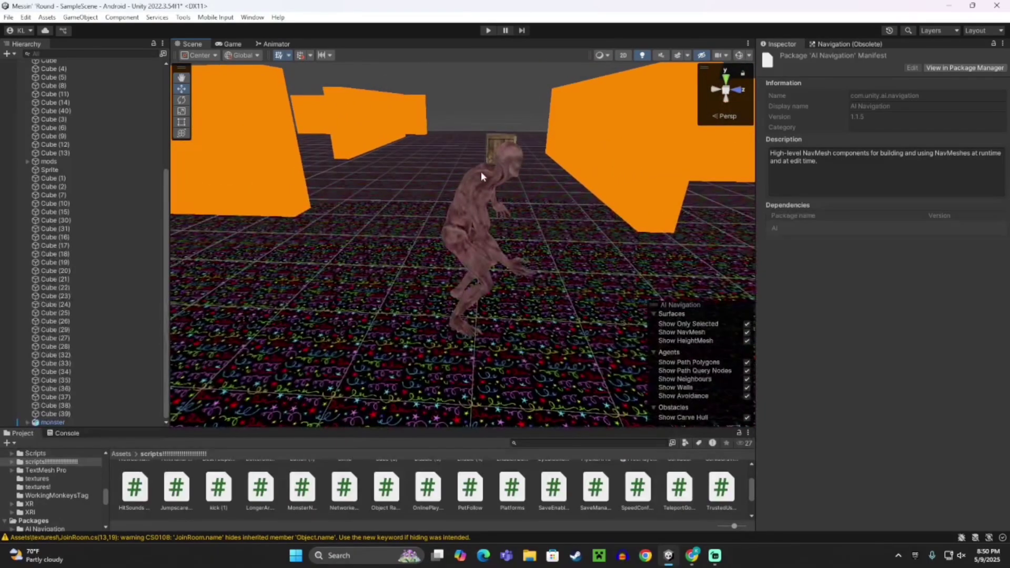
- Add a Nav Mesh Agent component to the monster
left_click(482, 181)
mouse_move(622, 352)
right_mouse_down()
mouse_move(611, 324)
mouse_move(623, 337)
right_mouse_up()
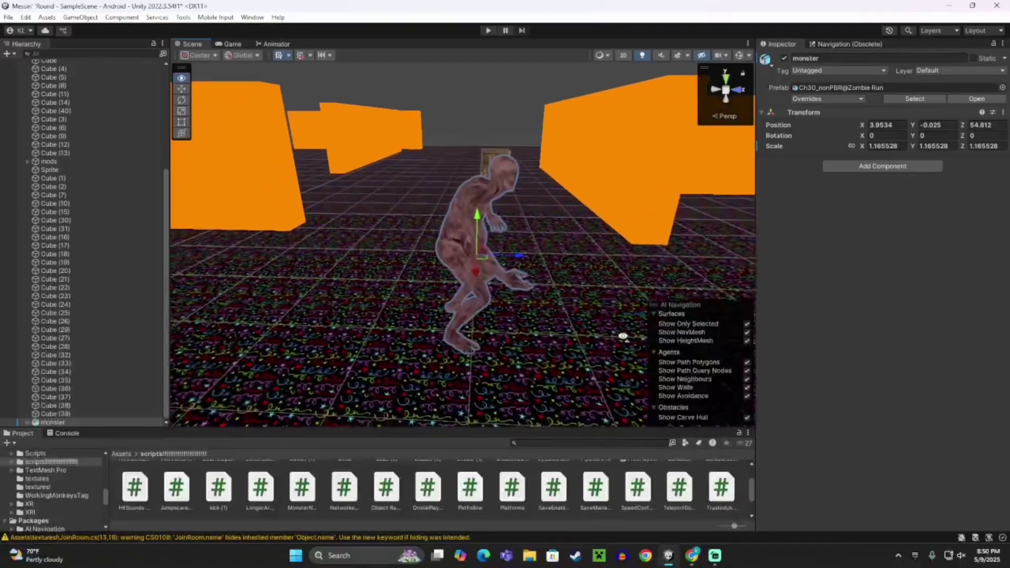
left_click(868, 167)
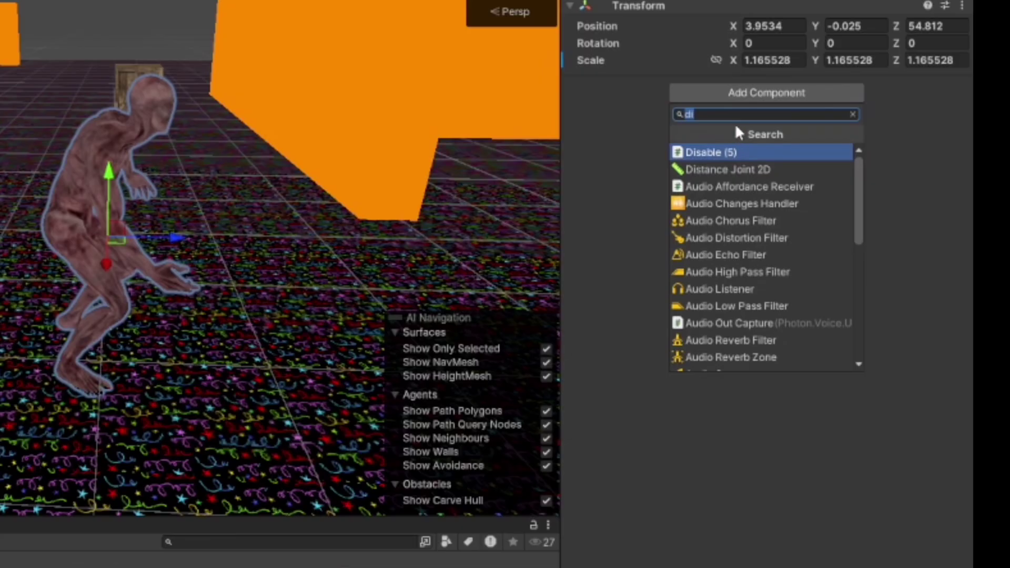
type("na")
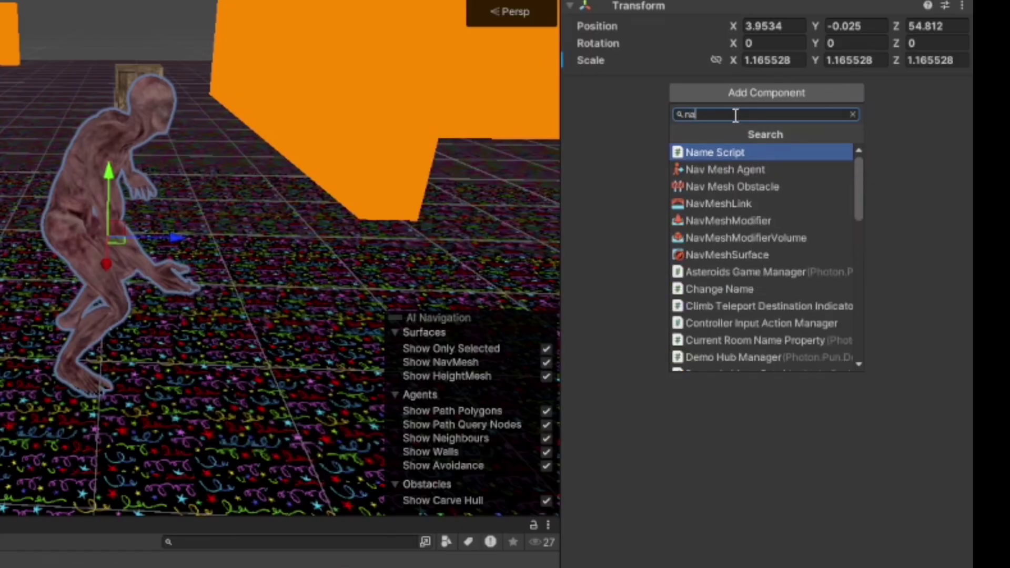
type("v")
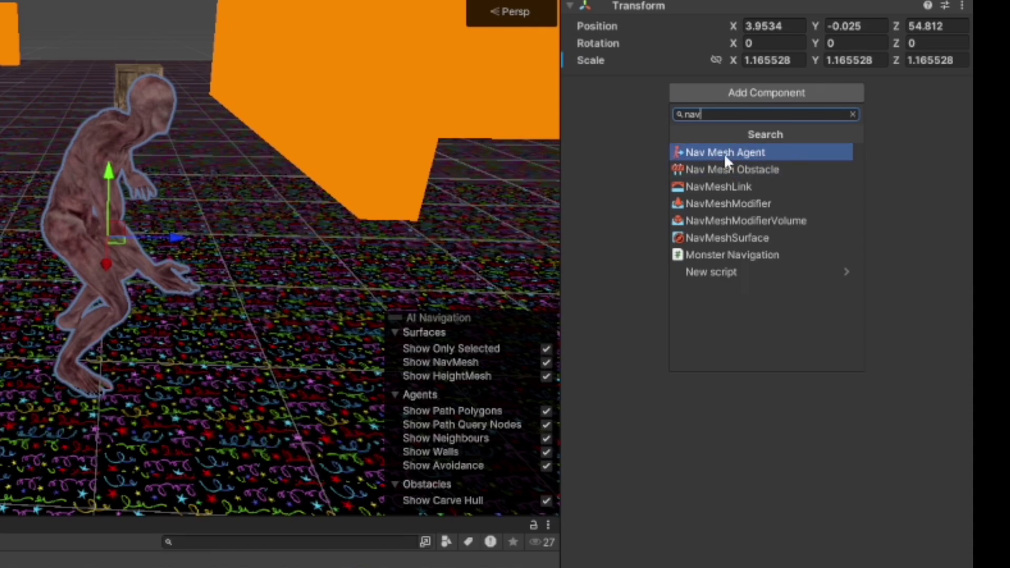
left_click(723, 153)
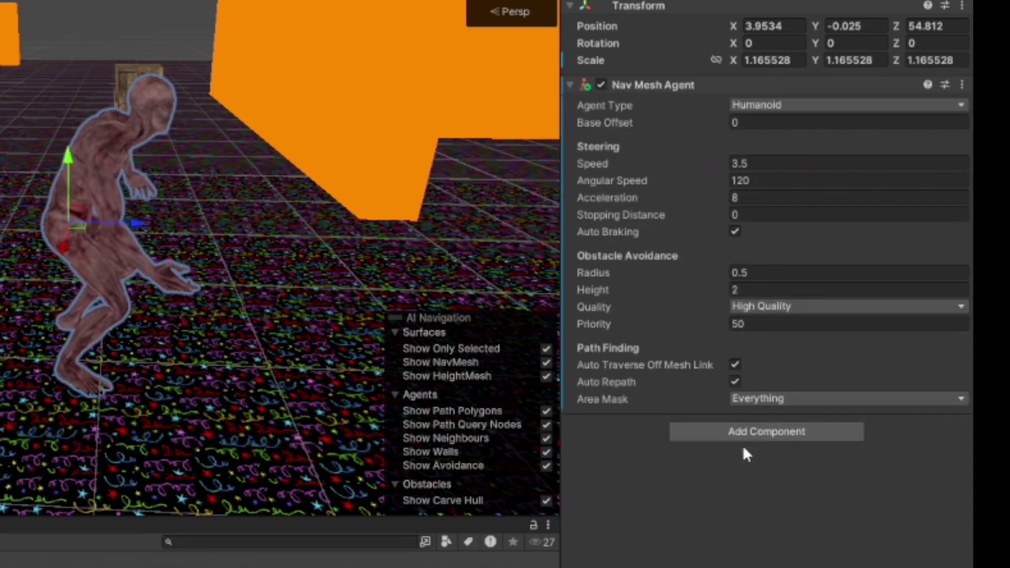
- Add the Monster Navigation script component to the monster
left_click(758, 437)
type("m")
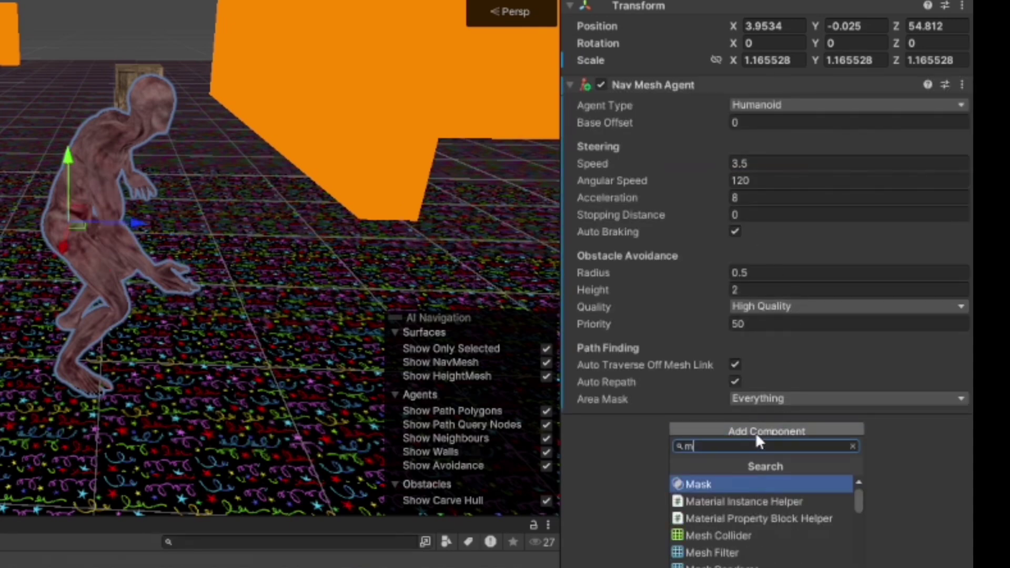
type("ons")
left_click(725, 482)
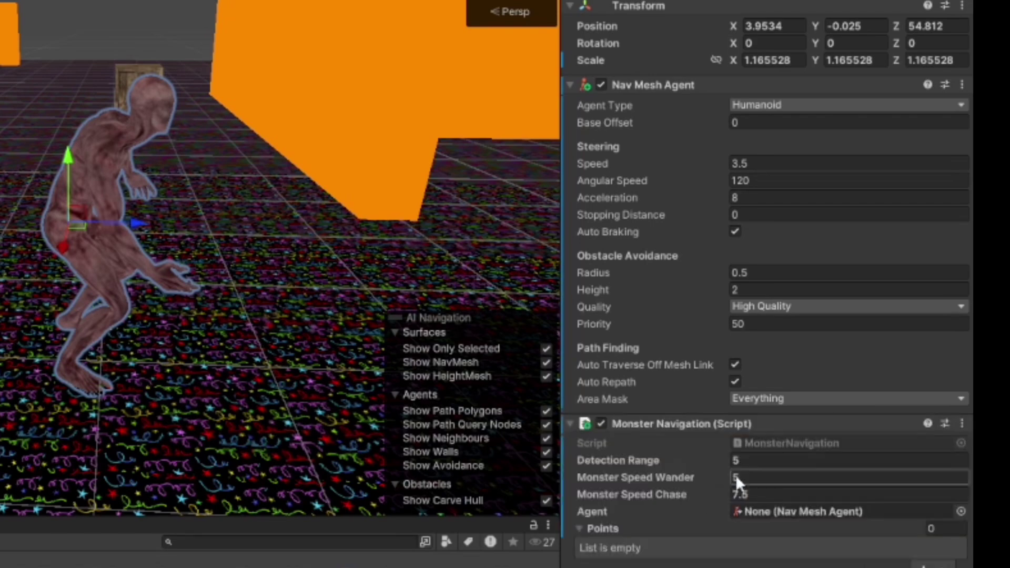
- Turn on the scene gizmos and examine the red detection range around the monster among the maze walls
right_click_drag(113, 265, 133, 282)
key("s")
key("w")
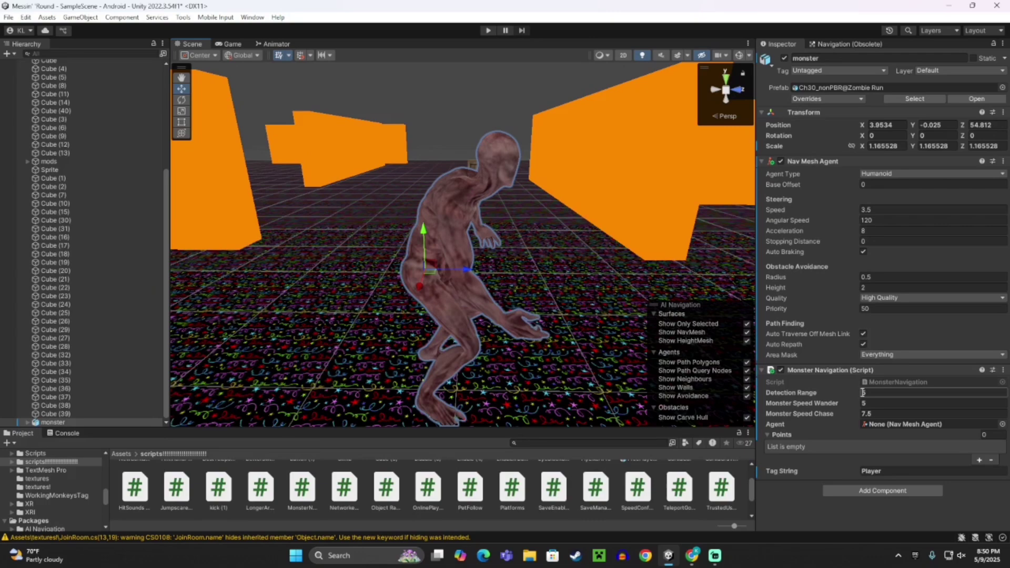
left_click(738, 56)
right_click_drag(518, 247, 522, 289)
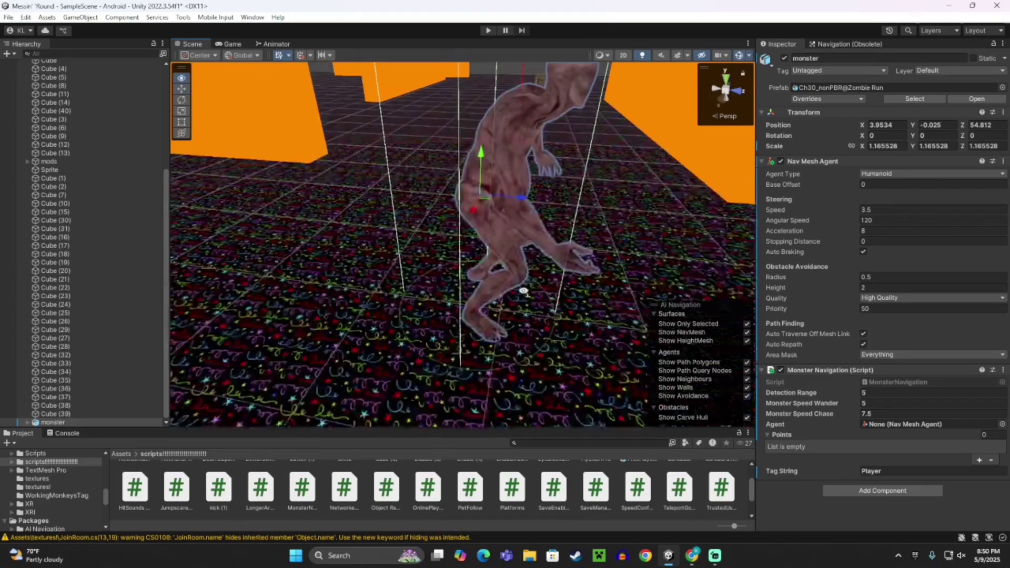
scroll(526, 280, "down", 8)
middle_click_drag(433, 129, 439, 145)
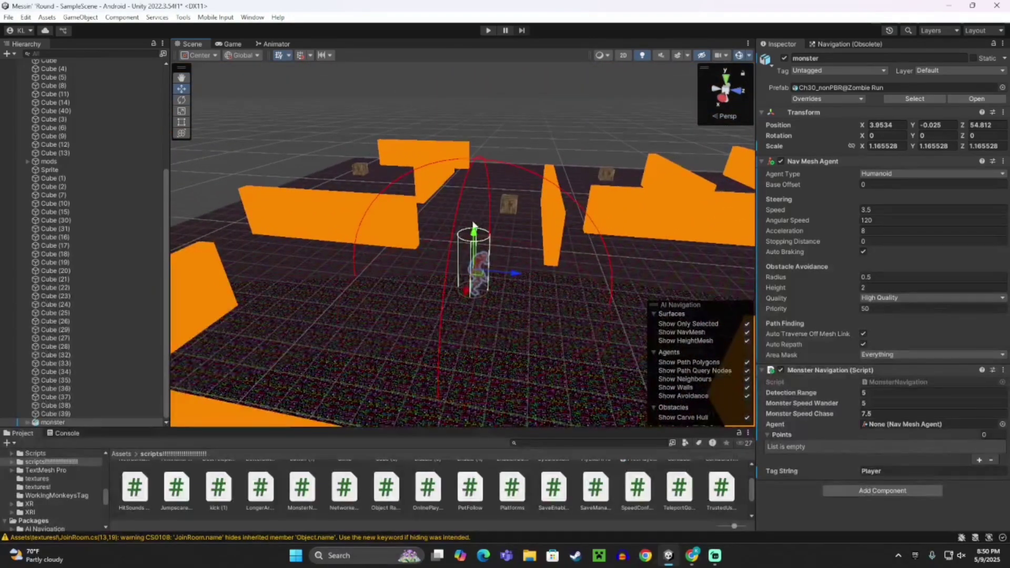
key("w")
right_click_drag(484, 304, 497, 346)
key("s")
key("w")
key("s")
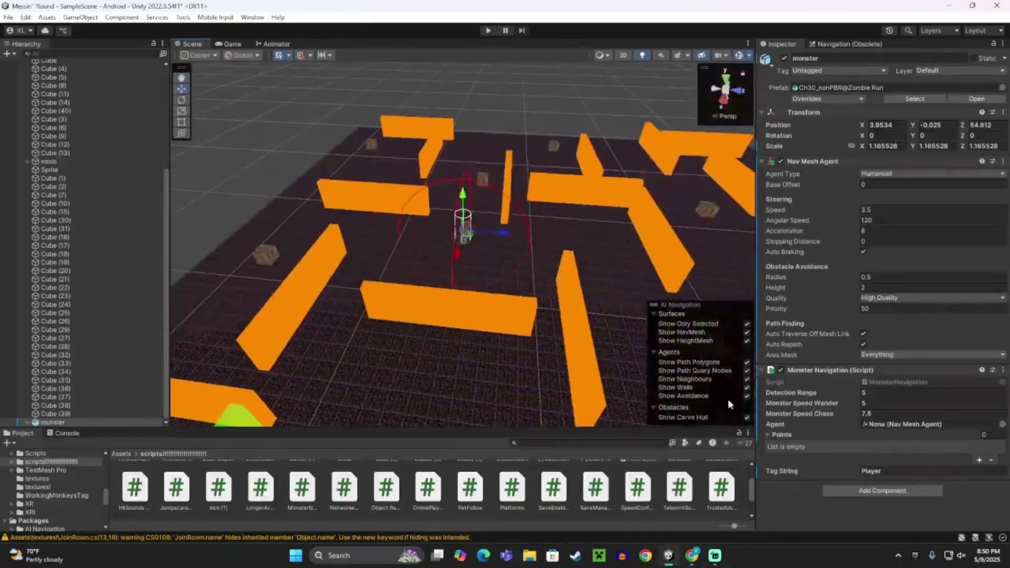
- Try a Detection Range of 9 in Monster Navigation and reduce it to 8
left_click(871, 393)
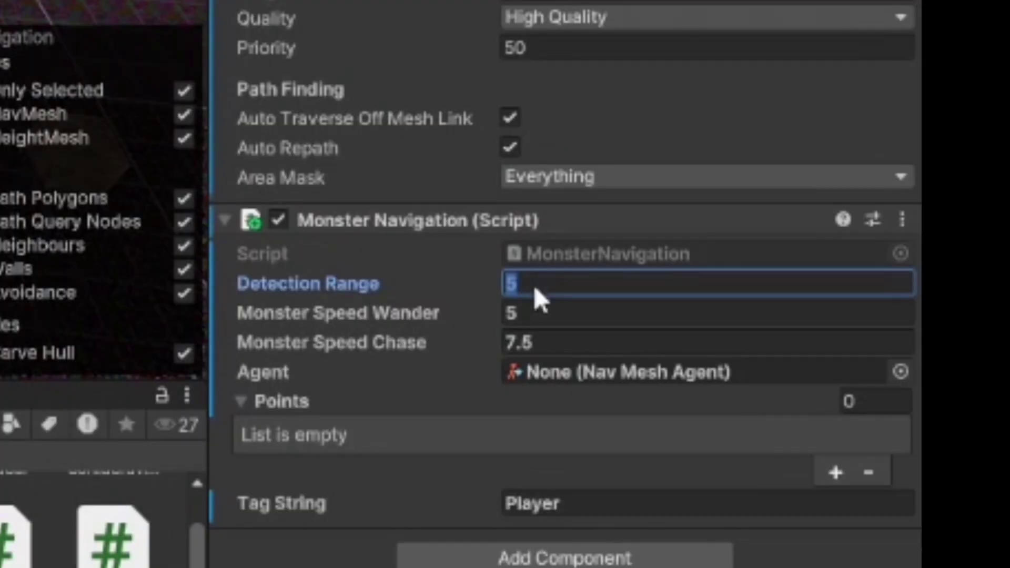
type("9")
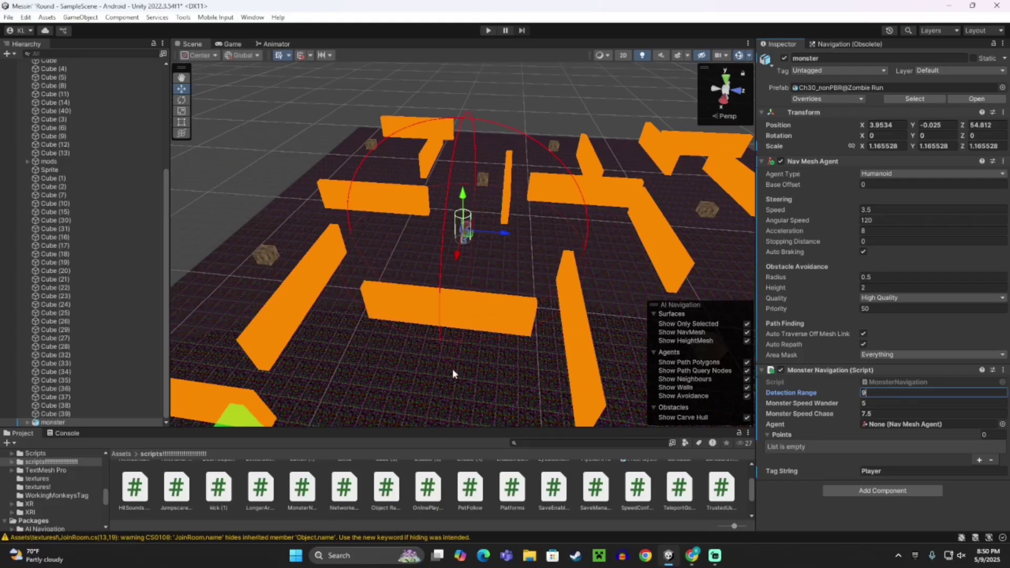
left_click_drag(452, 368, 527, 356, "alt")
key("s")
right_click_drag(526, 356, 470, 364)
key("w")
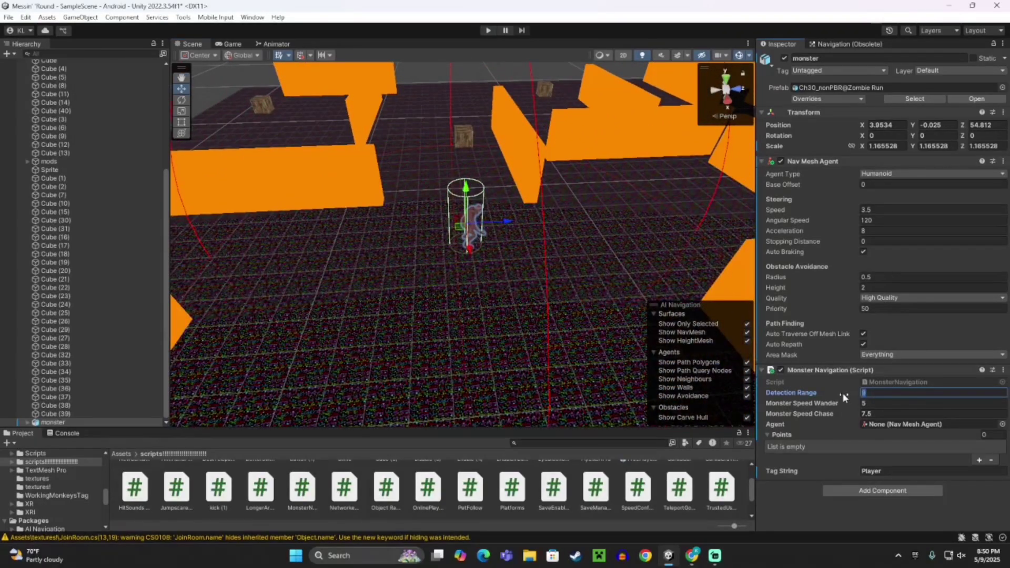
left_click_drag(463, 332, 612, 340, "alt")
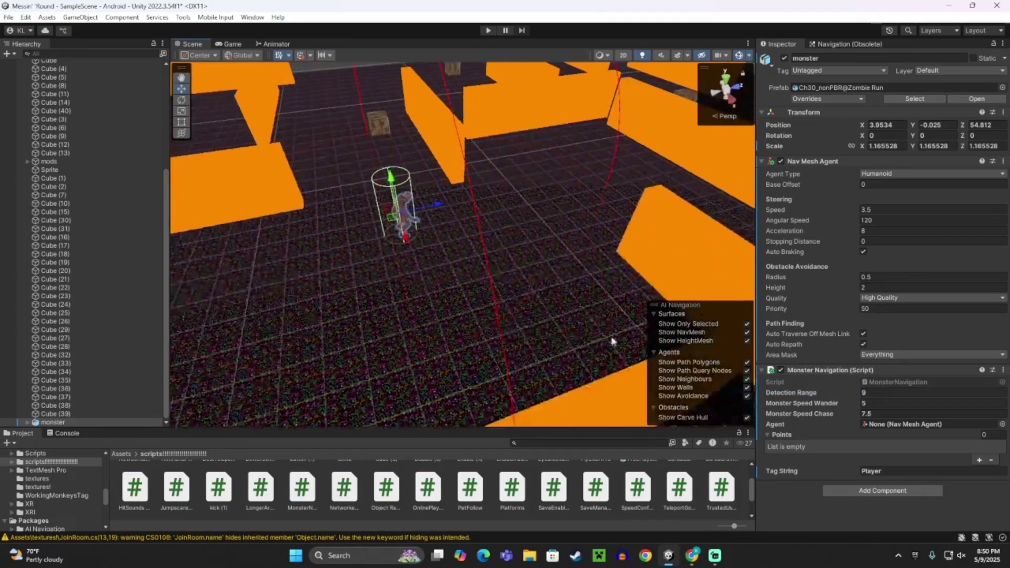
type("8")
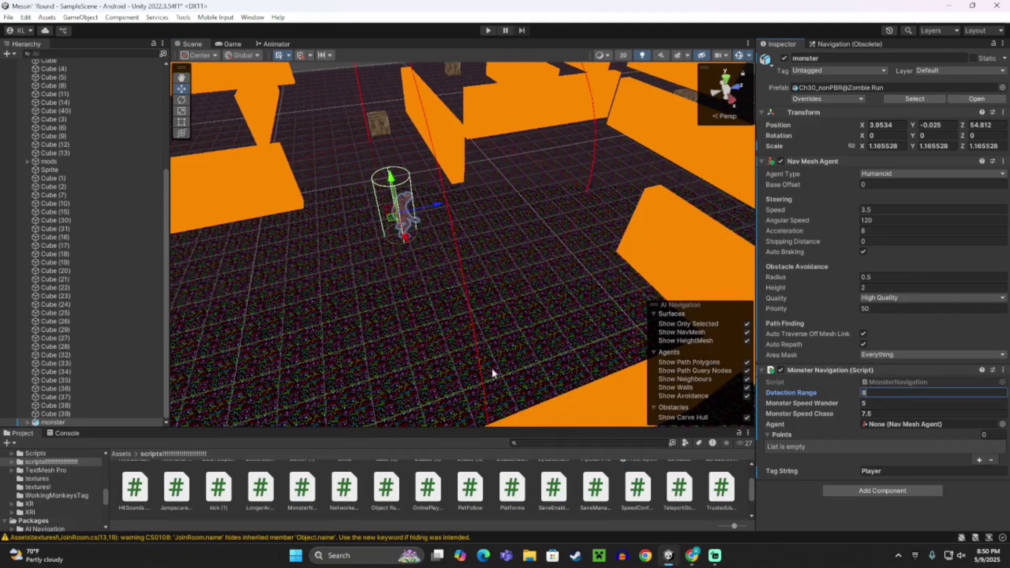
left_click_drag(490, 370, 427, 340, "alt")
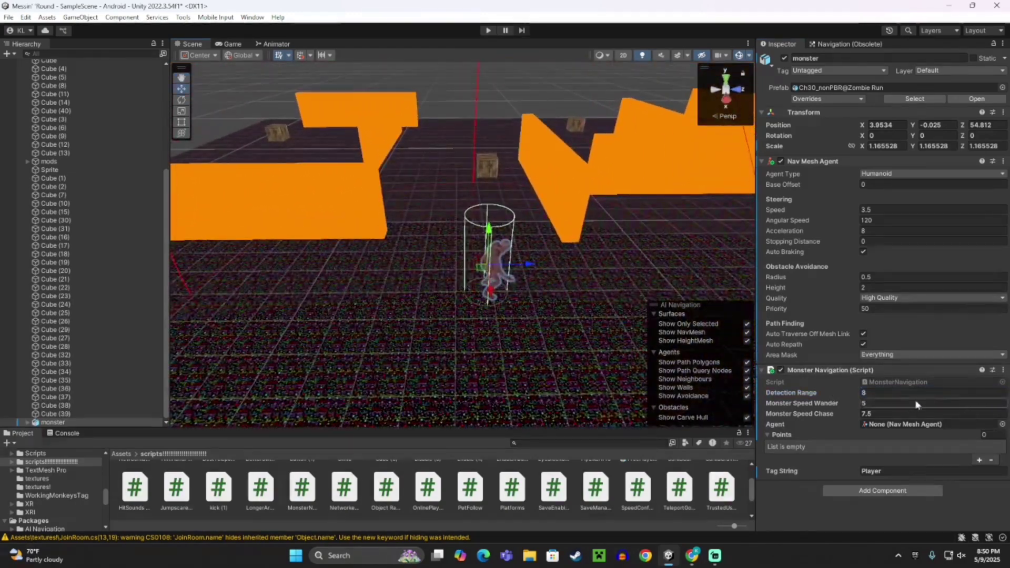
- Set Monster Speed Wander to 2, Monster Speed Chase to 6.5 and the Agent to the monster's own Nav Mesh Agent
left_click(875, 404)
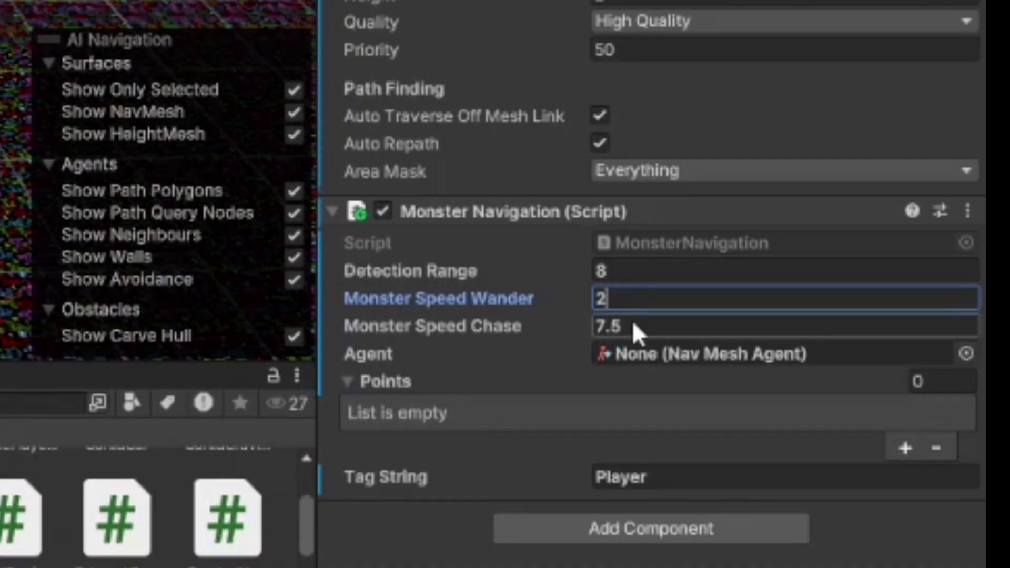
left_click(633, 323)
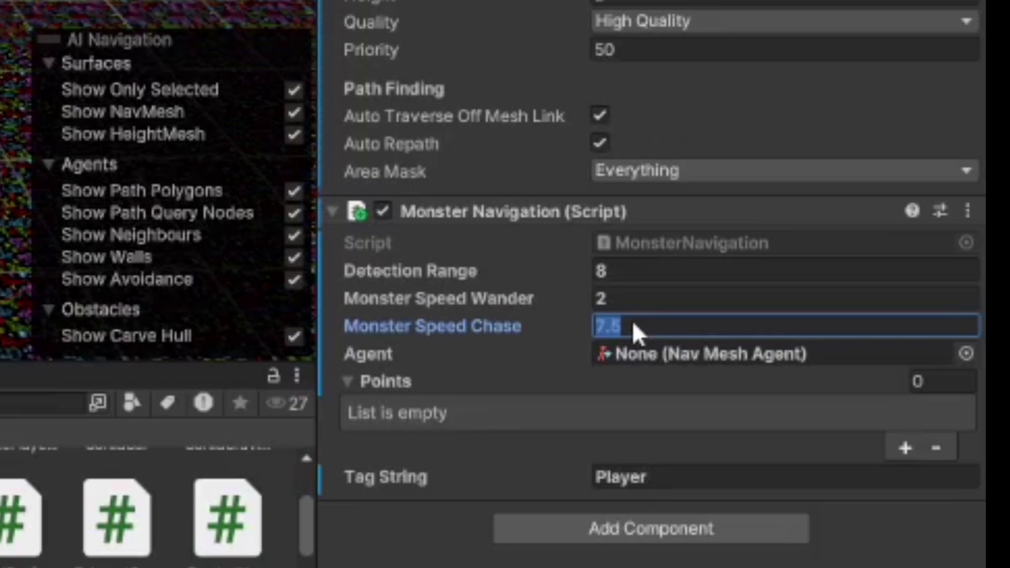
type("6.5")
key("Return")
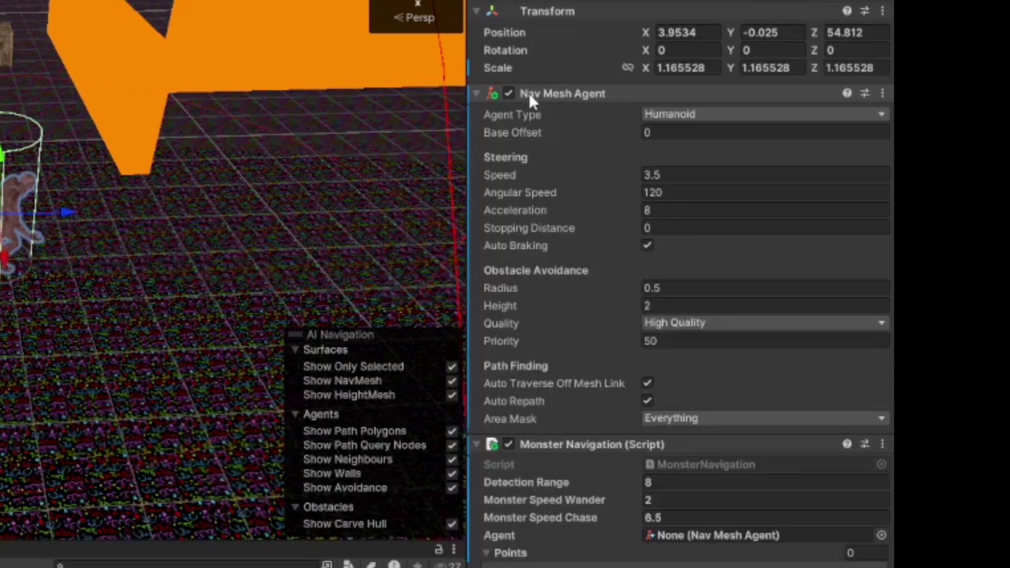
left_click_drag(568, 94, 695, 534)
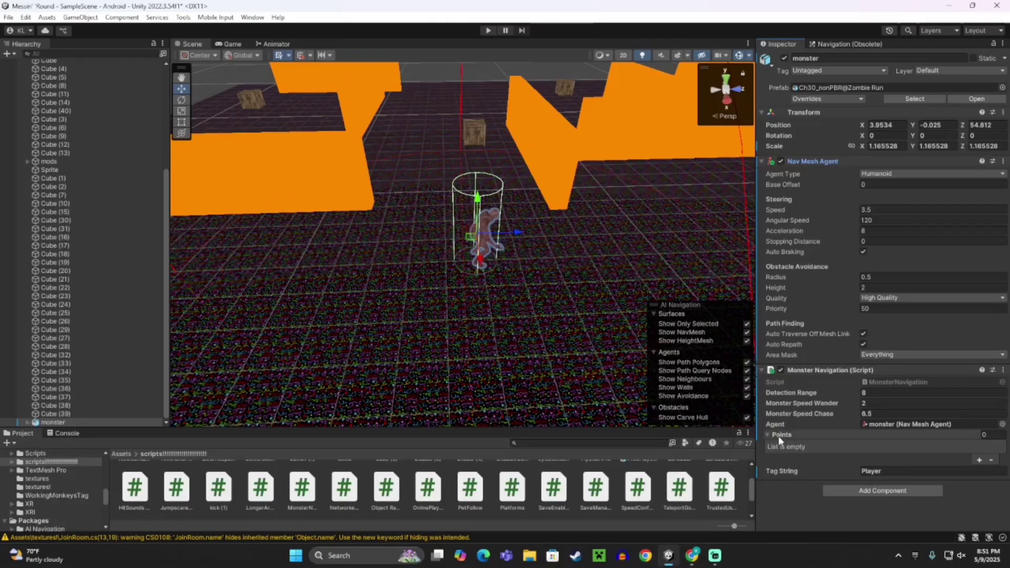
right_click_drag(592, 358, 565, 387)
left_click(527, 218)
key("s")
scroll(517, 368, "down", 5)
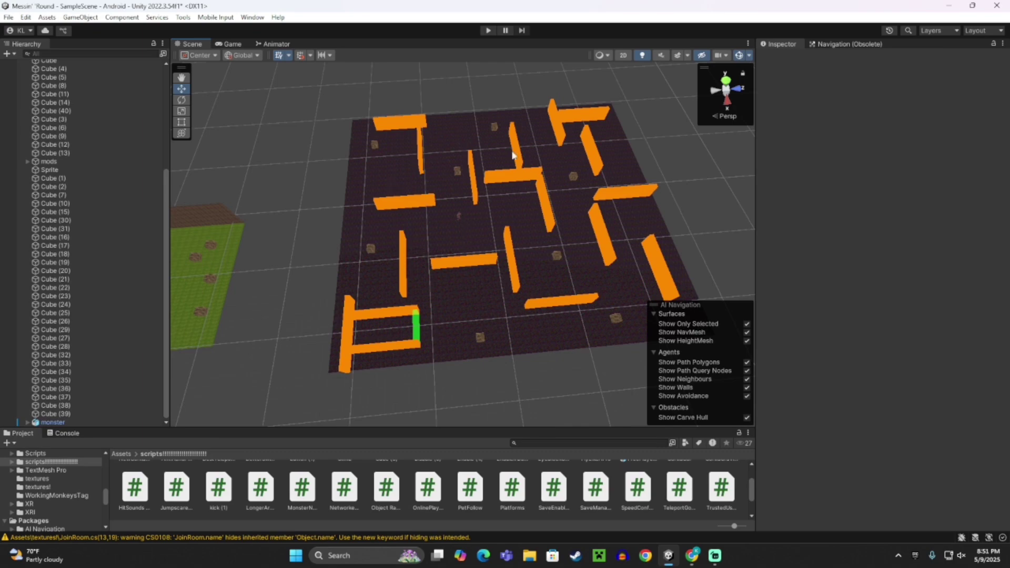
right_click_drag(489, 326, 473, 284)
key("w")
left_click(11, 55)
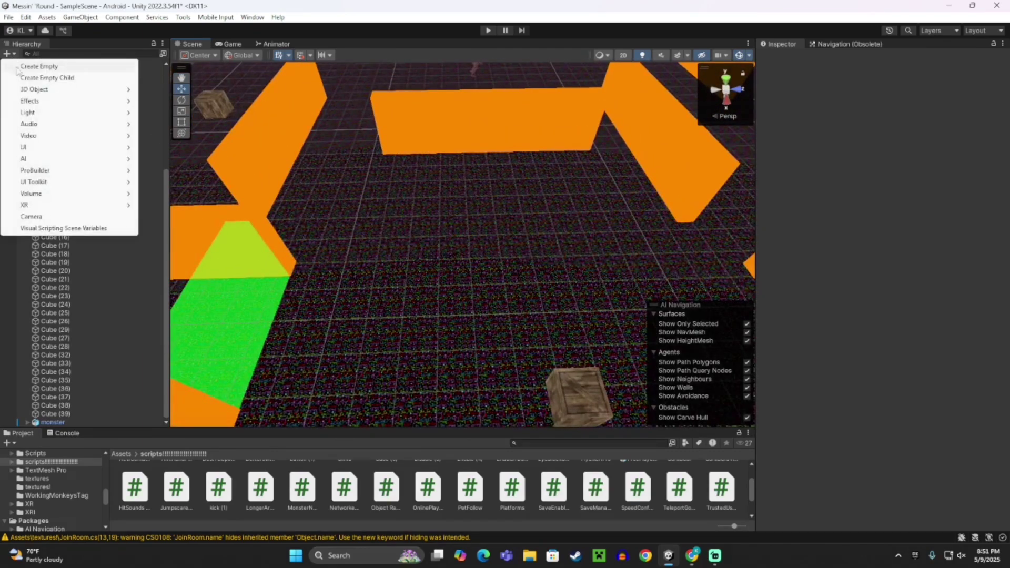
left_click(45, 63)
right_click_drag(531, 344, 616, 254)
key("w")
key("s")
right_click_drag(443, 363, 446, 342)
left_click_drag(445, 342, 476, 345, "alt")
key("Delete")
- Create an empty object just above the maze floor, at about X 17.2, Y 0.28, Z 58.5
left_click_drag(401, 335, 211, 137, "alt")
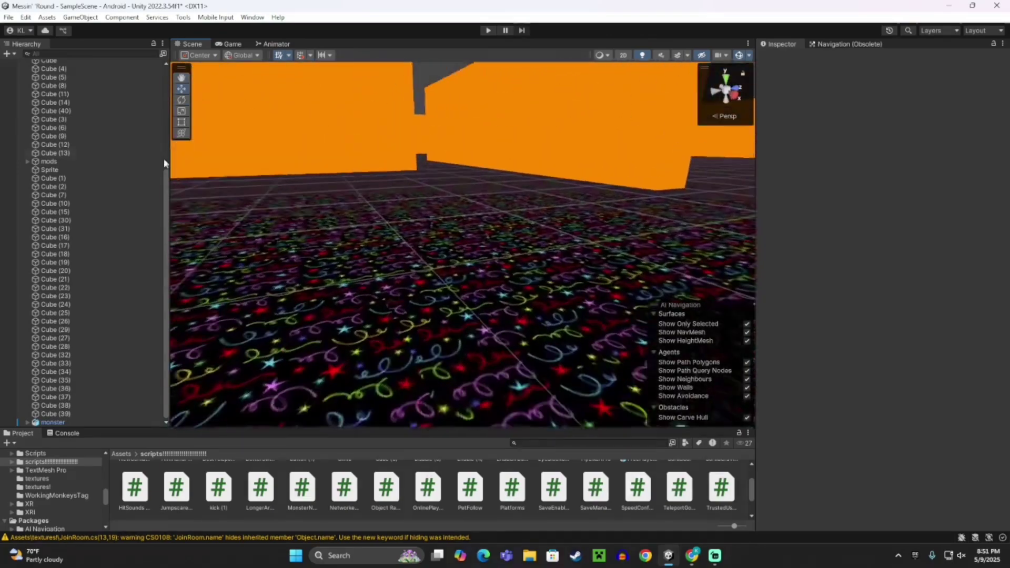
left_click(8, 53)
left_click(43, 77)
left_click_drag(458, 226, 460, 163, "alt")
mouse_move(504, 316)
right_mouse_down()
mouse_move(507, 326)
mouse_move(499, 322)
right_mouse_up()
key("w")
key("s")
key("w")
left_click_drag(499, 322, 462, 310, "alt")
- Duplicate the empty object six times, moving the copies to different spots across the maze floor
key("ctrl+d")
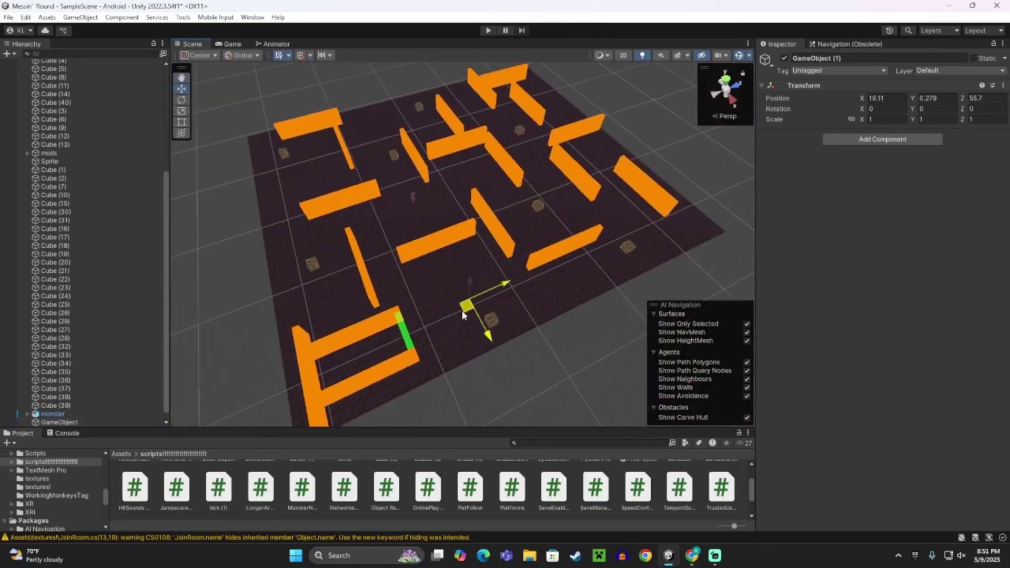
key("ctrl+d")
left_click_drag(446, 357, 367, 138)
key("ctrl+d")
key("ctrl+d")
key("ctrl+d")
key("ctrl+d")
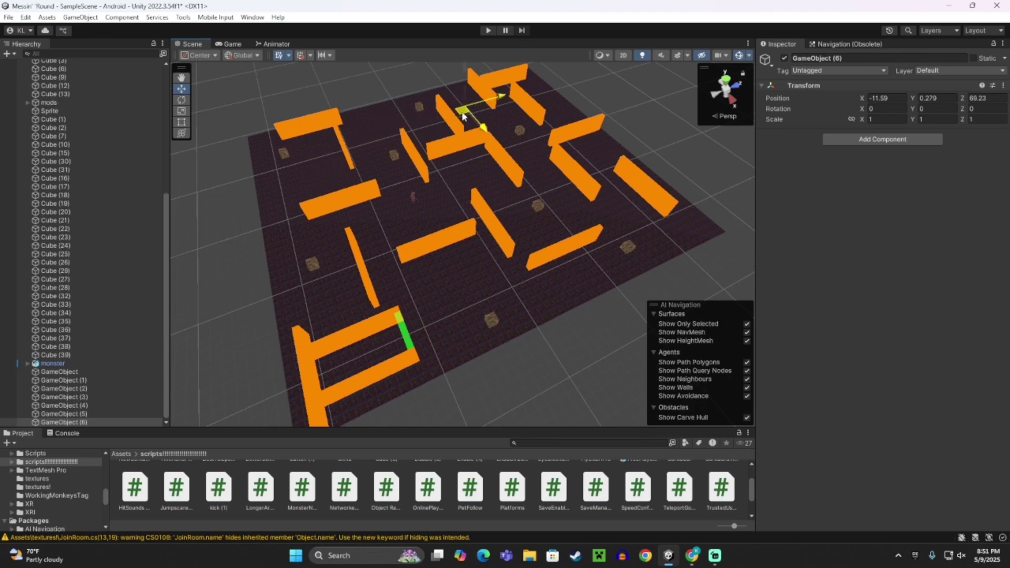
- Make six more copies of the empty object and spread them over the remaining far and near areas of the maze
key("ctrl+d")
left_click_drag(468, 112, 549, 119)
key("ctrl+d")
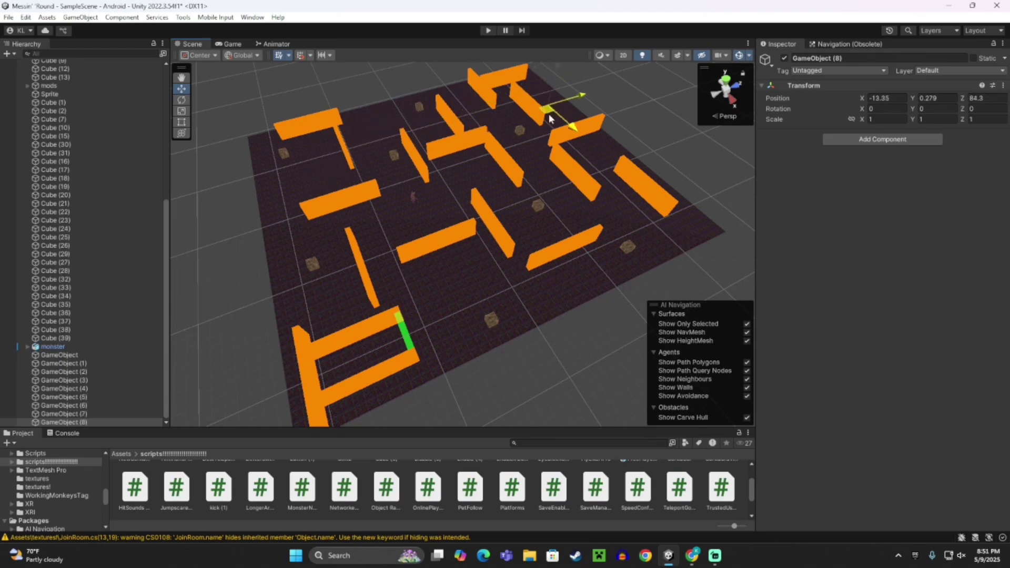
key("ctrl+d")
left_click_drag(590, 162, 575, 287)
key("ctrl+d")
key("ctrl+d")
key("ctrl+d")
left_click(588, 346)
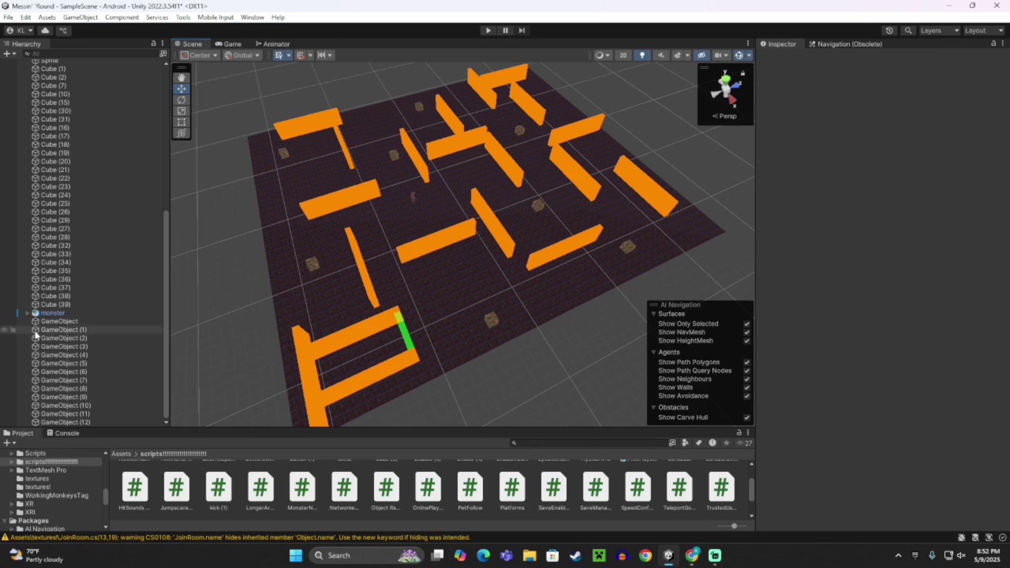
- Rename all thirteen empty GameObjects together as points
left_click(58, 321)
left_click(95, 423, "shift")
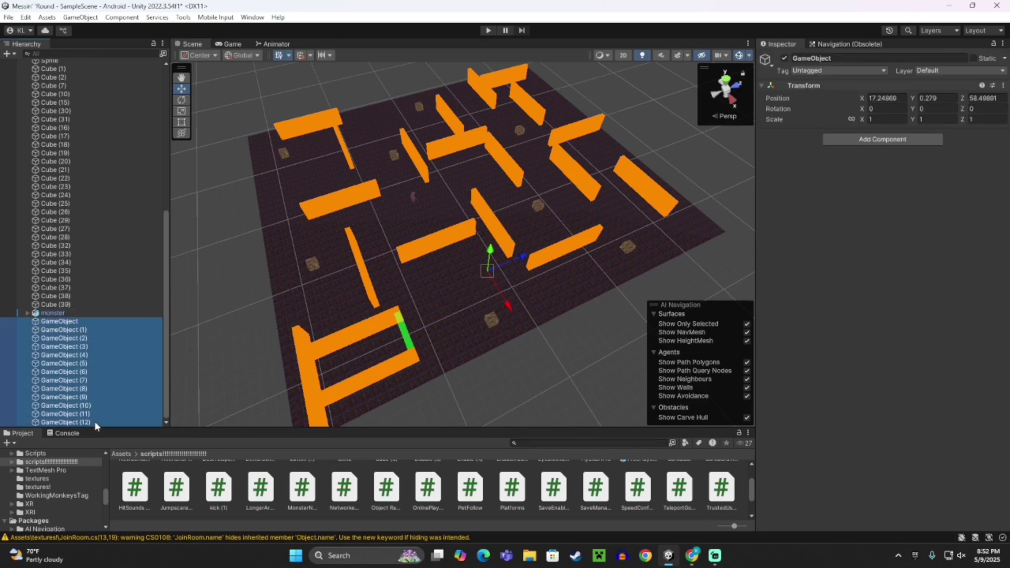
left_click(813, 57)
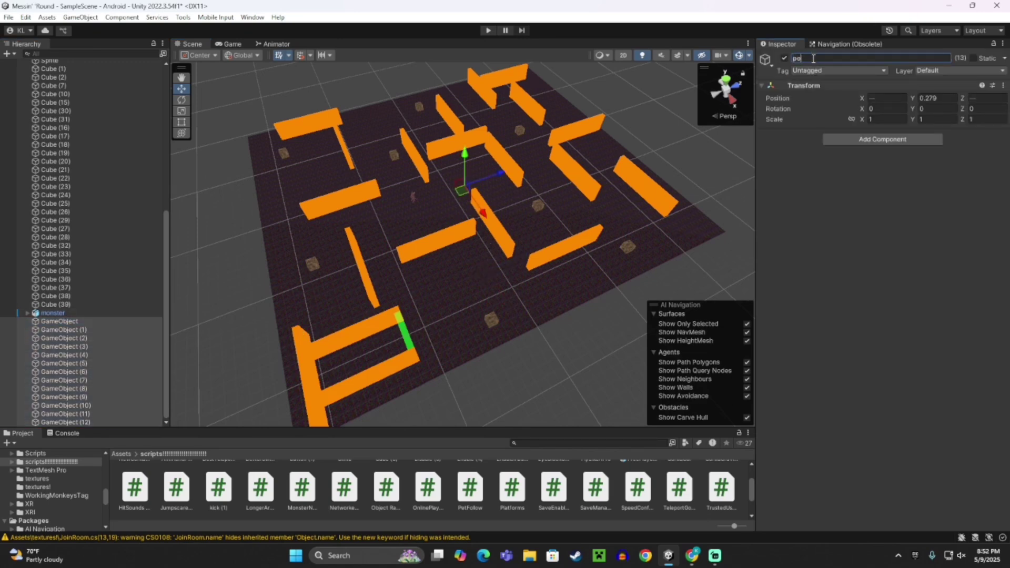
key("Return")
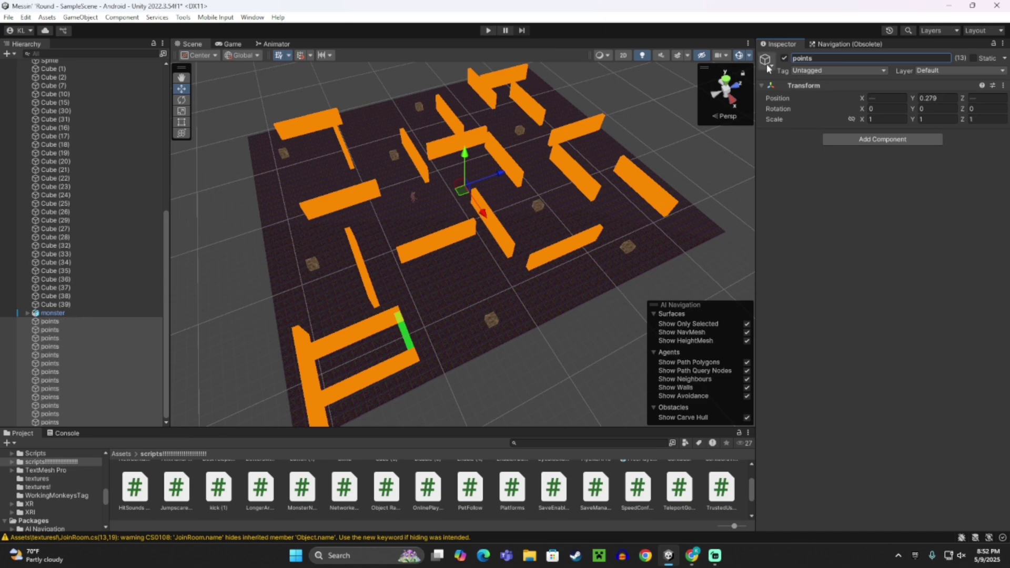
- Lock the Inspector on the monster and assign all thirteen points objects to the Points list of Monster Navigation
key("w")
mouse_move(419, 312)
right_mouse_down()
mouse_move(412, 277)
mouse_move(383, 274)
mouse_move(456, 301)
mouse_move(436, 302)
right_mouse_up()
left_click(381, 273)
key("s")
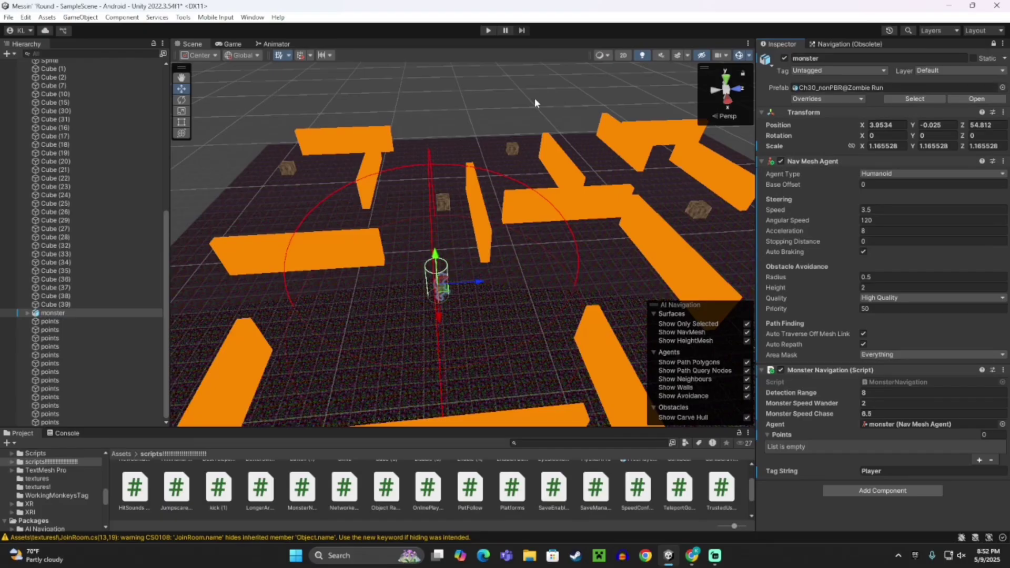
right_click_drag(541, 389, 508, 384)
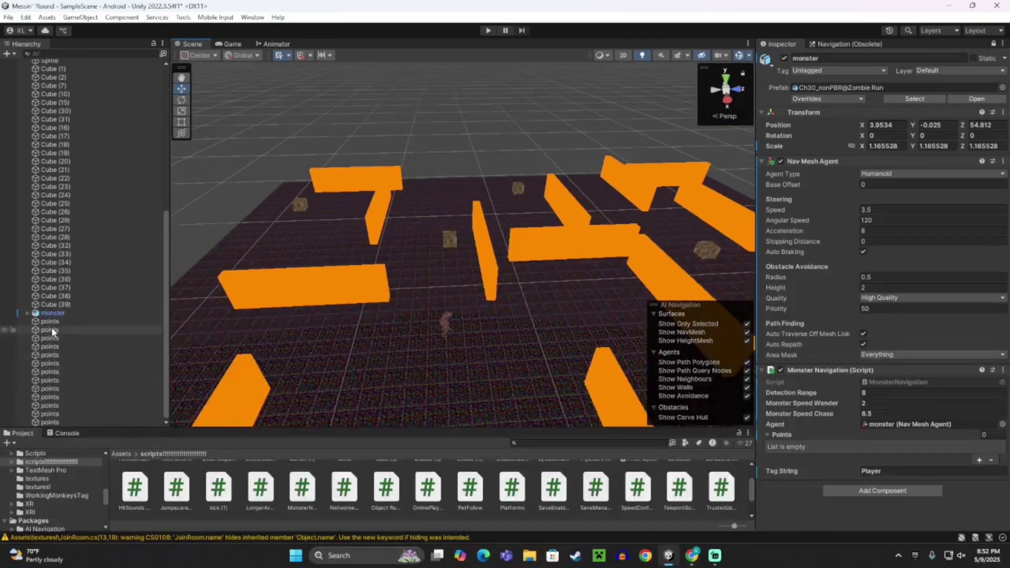
left_click(56, 320)
left_click(161, 437, "shift")
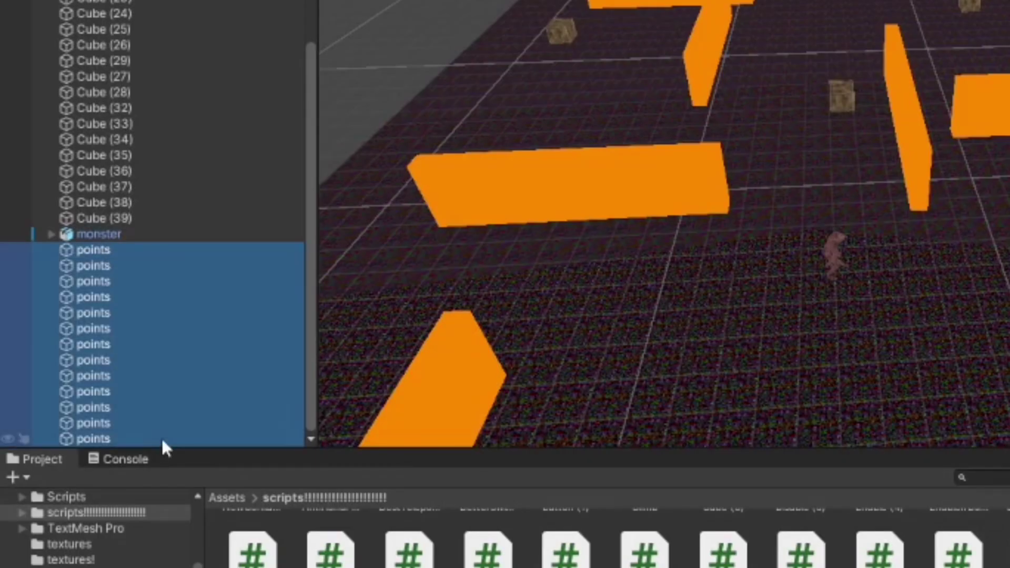
left_click_drag(68, 369, 643, 335)
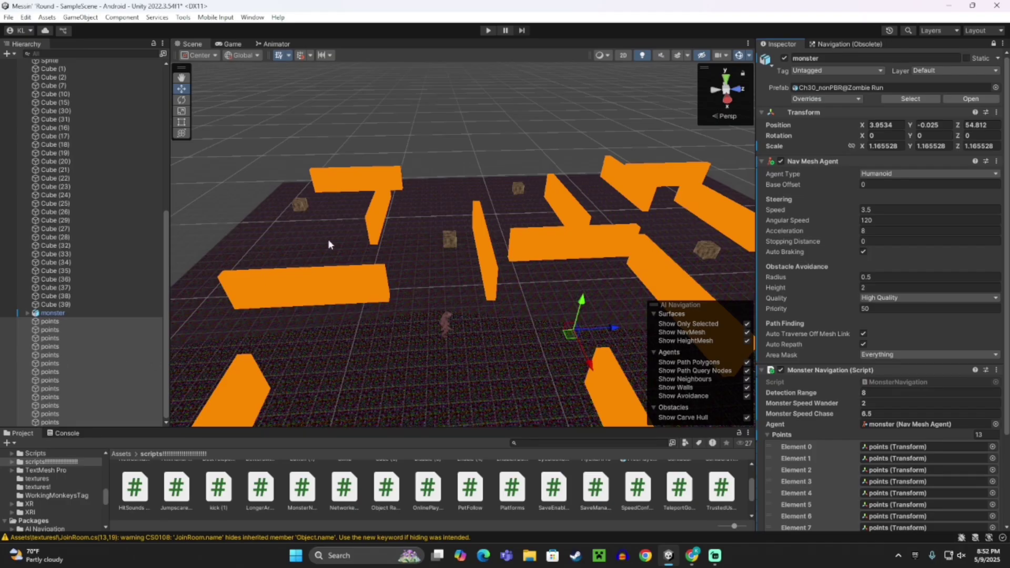
- Unlock the Inspector and set the monster's Tag String in Monster Navigation to Body
left_click(398, 149)
mouse_move(495, 268)
right_mouse_down()
mouse_move(518, 289)
mouse_move(500, 302)
mouse_move(494, 286)
right_mouse_up()
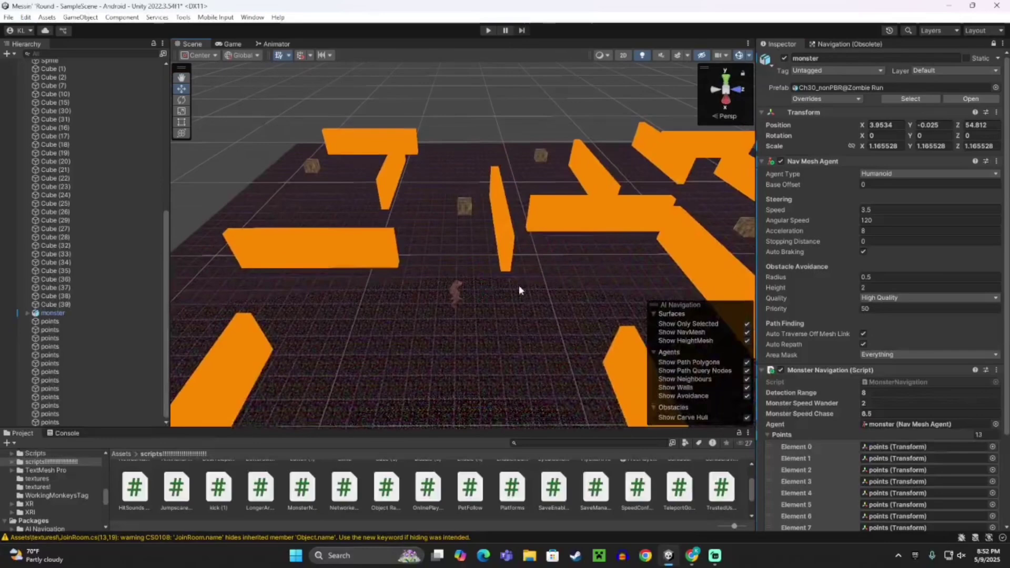
left_click(995, 44)
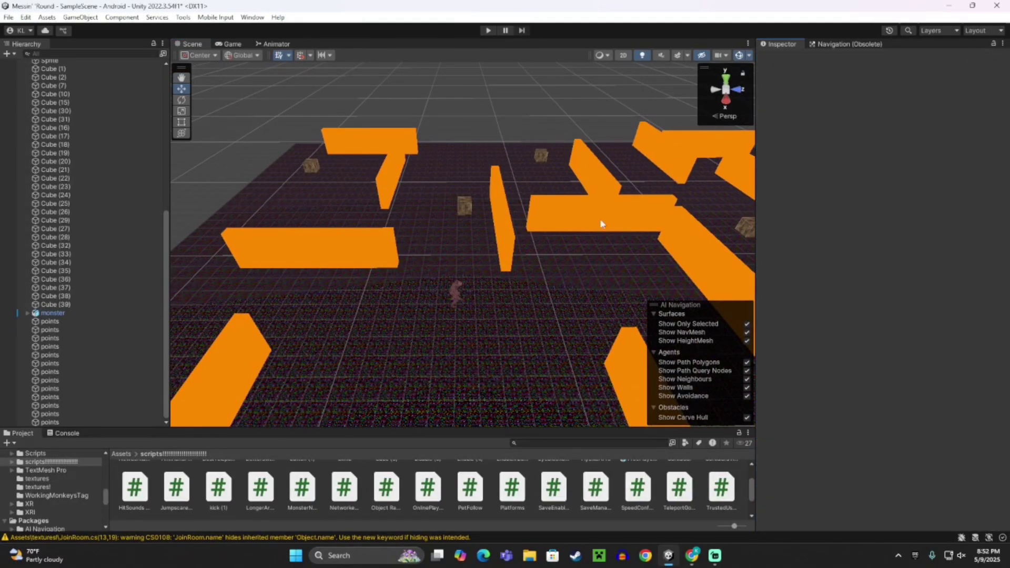
left_click(457, 294)
scroll(813, 354, "down", 5)
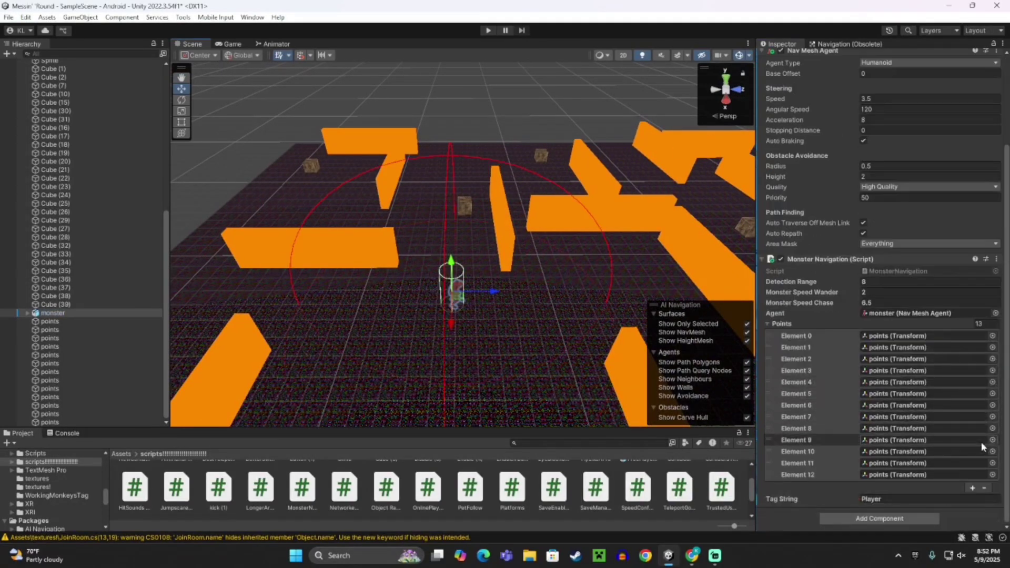
left_click(868, 499)
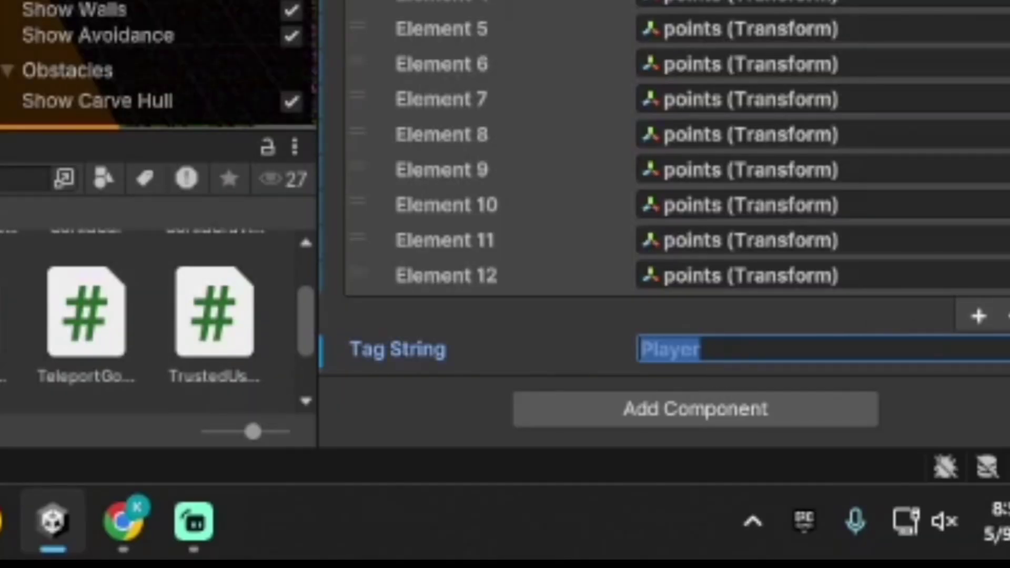
type("Body")
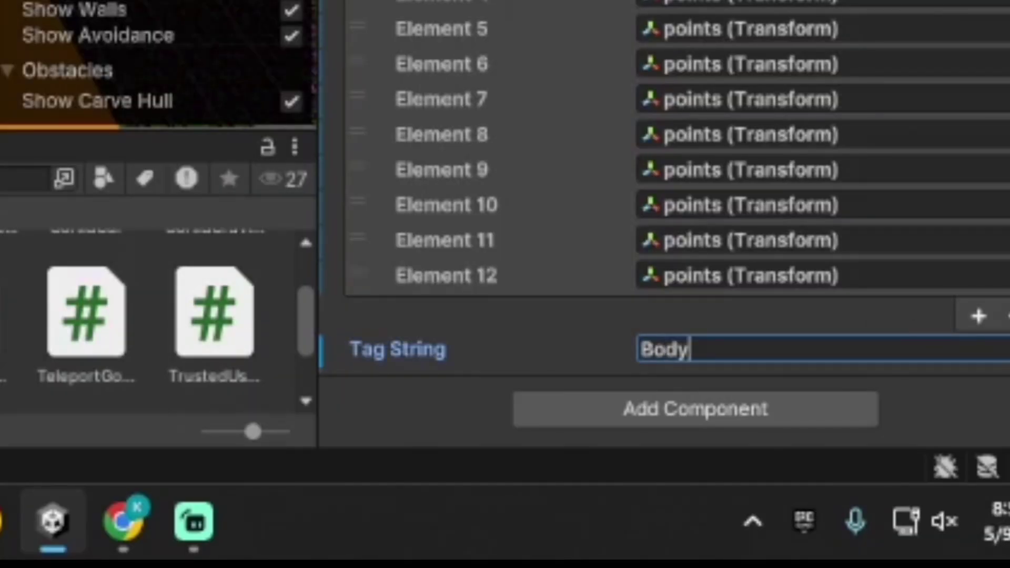
left_click(519, 110)
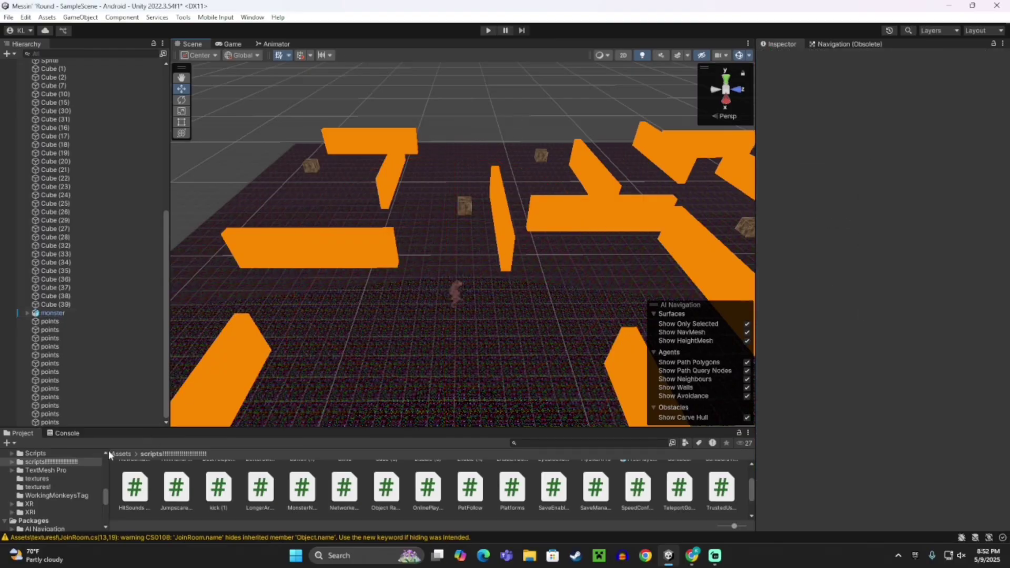
- Open the Player prefab in the Assets/Resources/PhotonVR folder for editing
scroll(79, 473, "up", 10)
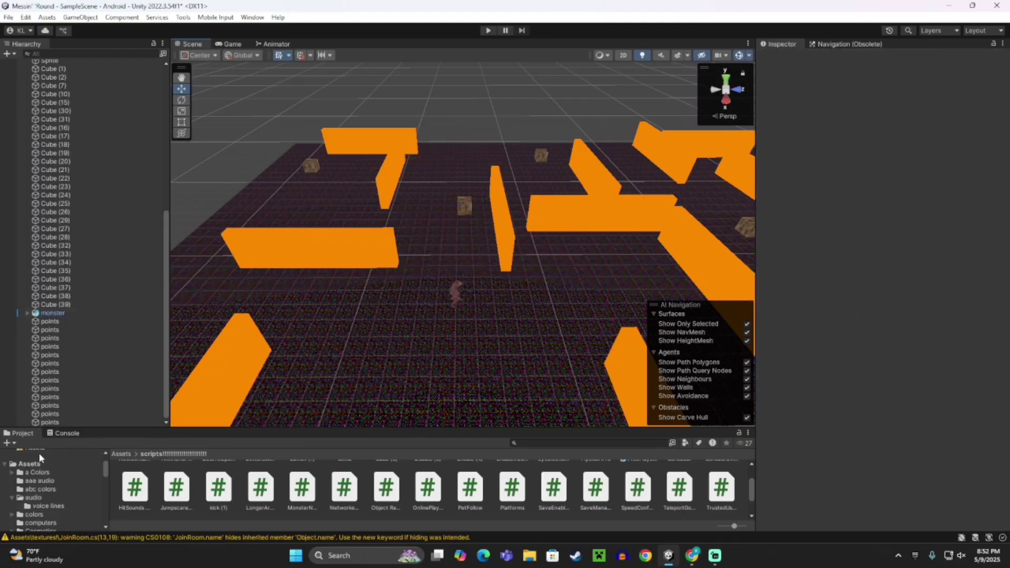
left_click(44, 467)
scroll(541, 497, "up", 2)
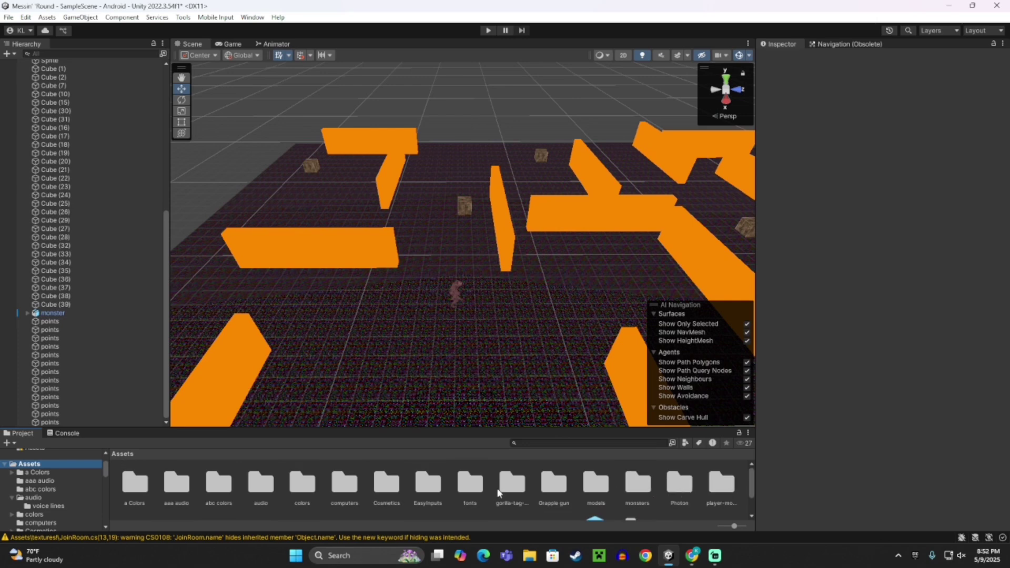
scroll(499, 493, "down", 2)
left_click(141, 490)
double_click(141, 490)
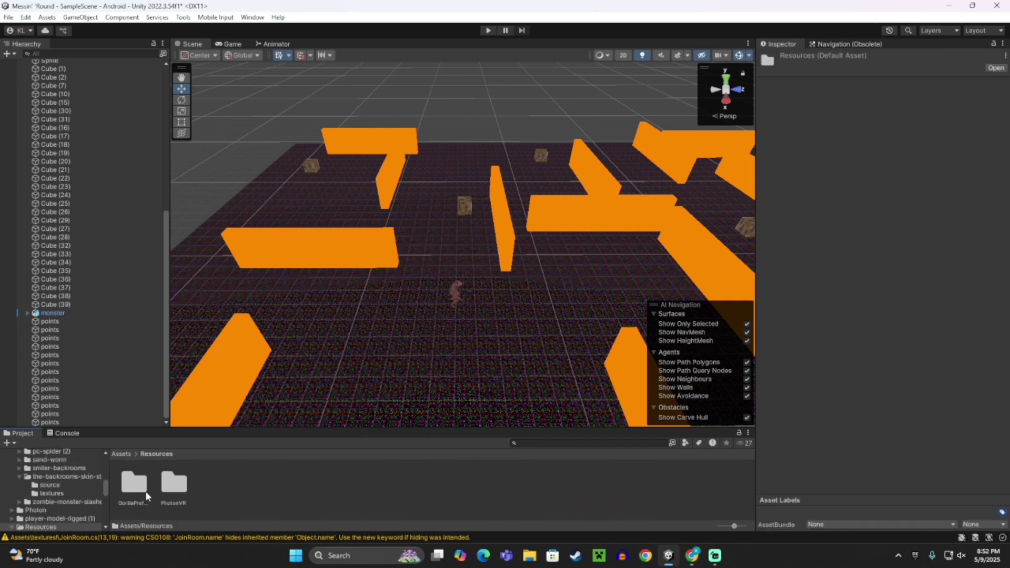
double_click(180, 494)
double_click(294, 483)
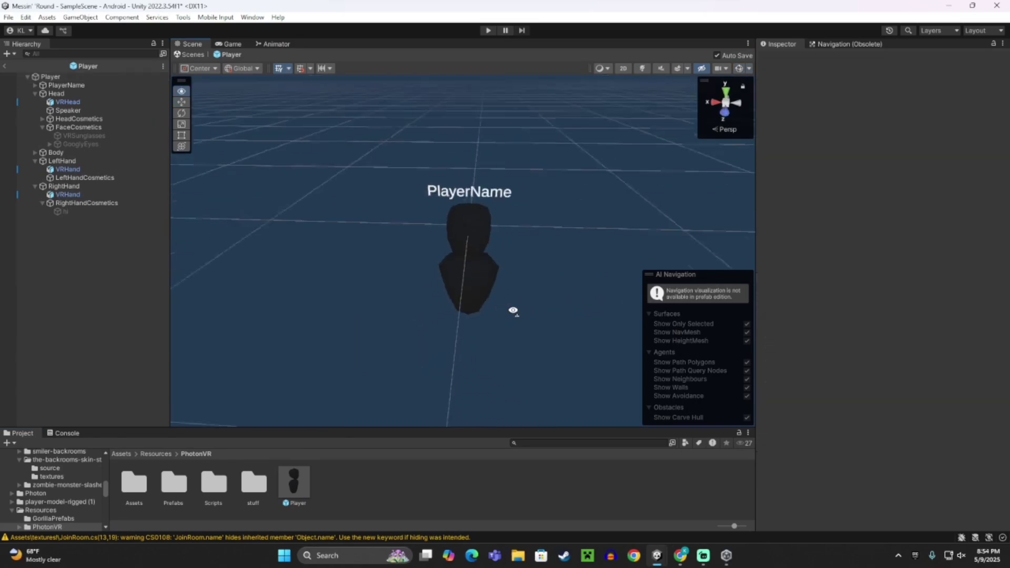
- Select the Head, Body, LeftHand and RightHand objects of the Player prefab together
mouse_move(515, 309)
left_mouse_down("alt")
mouse_move(539, 310)
mouse_move(506, 302)
left_mouse_up("alt")
key("w")
right_click_drag(507, 301, 515, 272)
key("s")
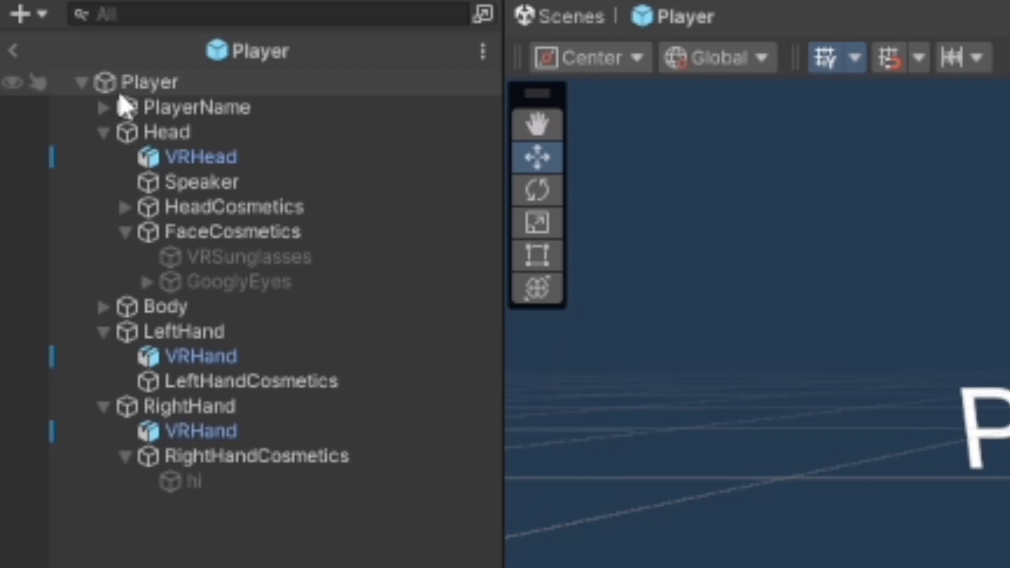
left_click(165, 131)
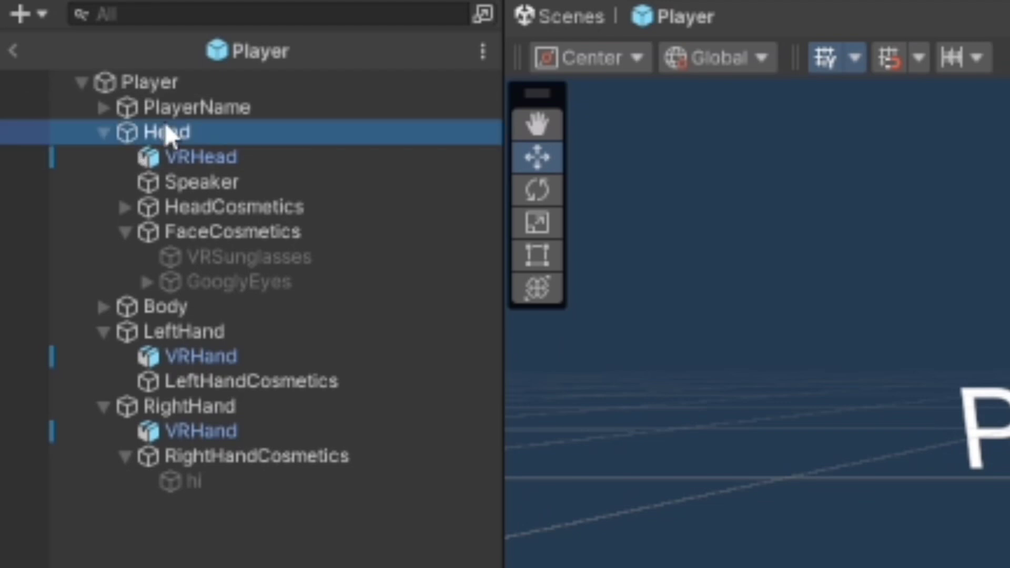
left_click(162, 315, "ctrl")
left_click(162, 314, "ctrl")
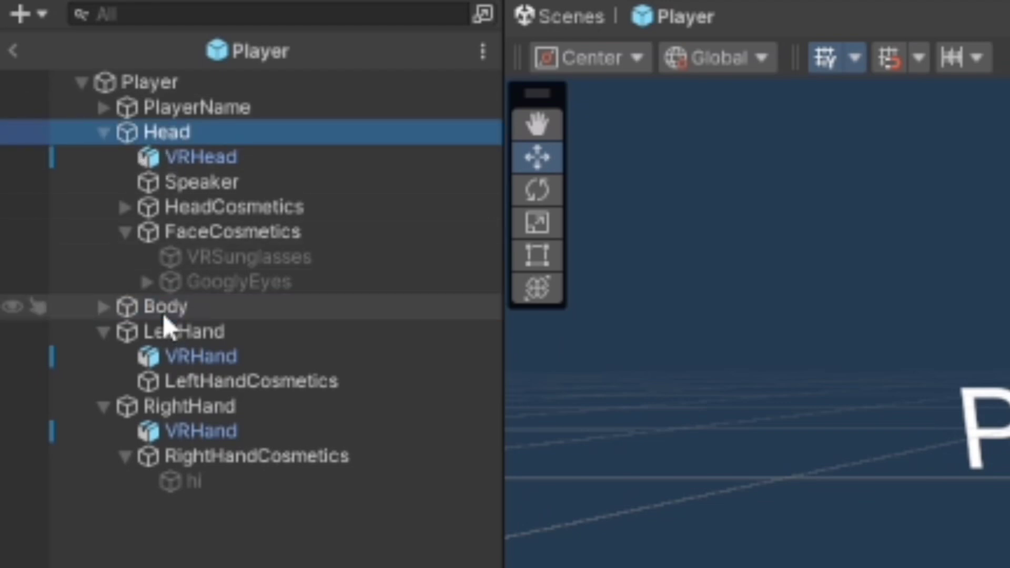
left_click(165, 310)
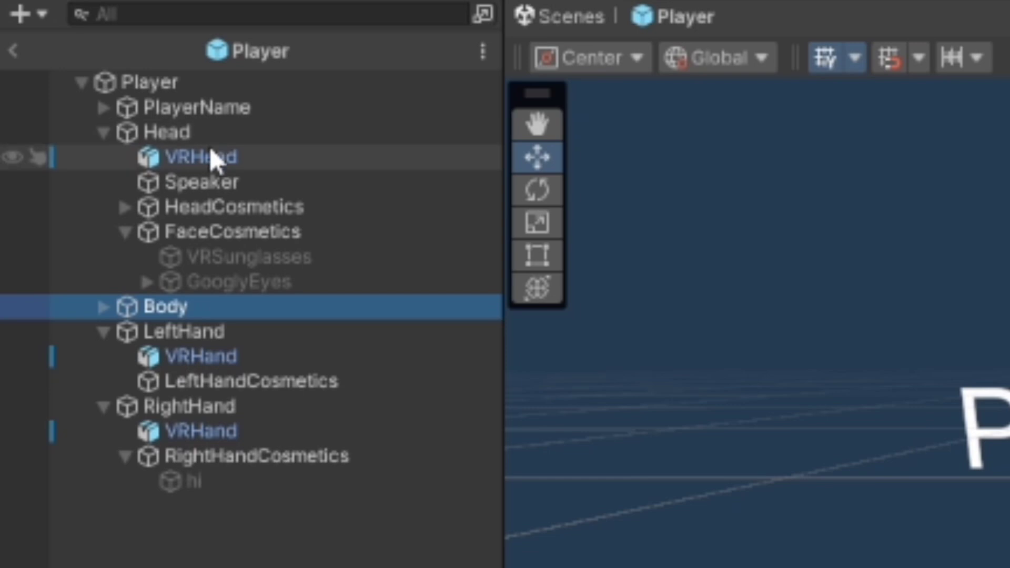
left_click(183, 138)
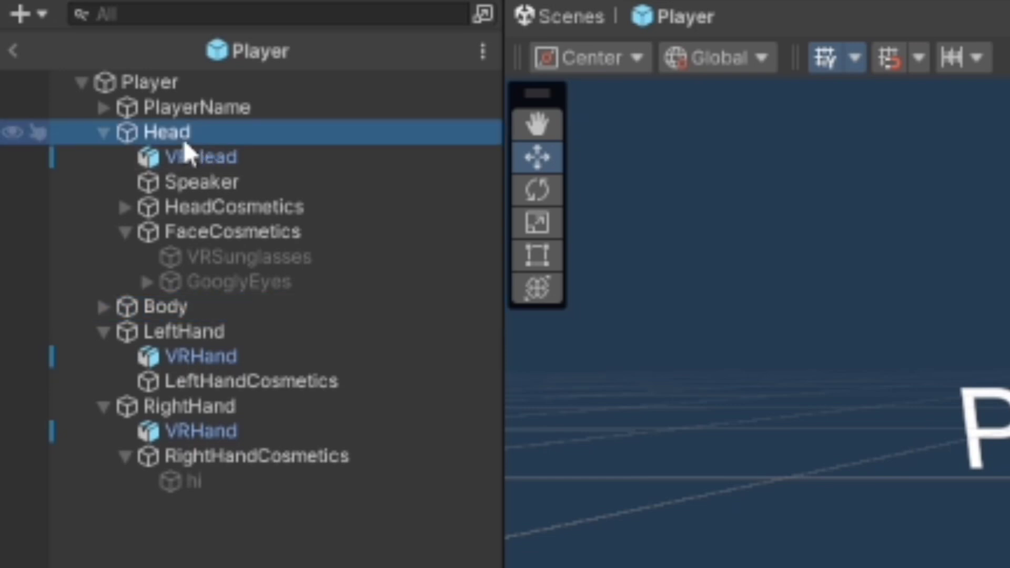
left_click(172, 307, "ctrl")
left_click(182, 330, "ctrl")
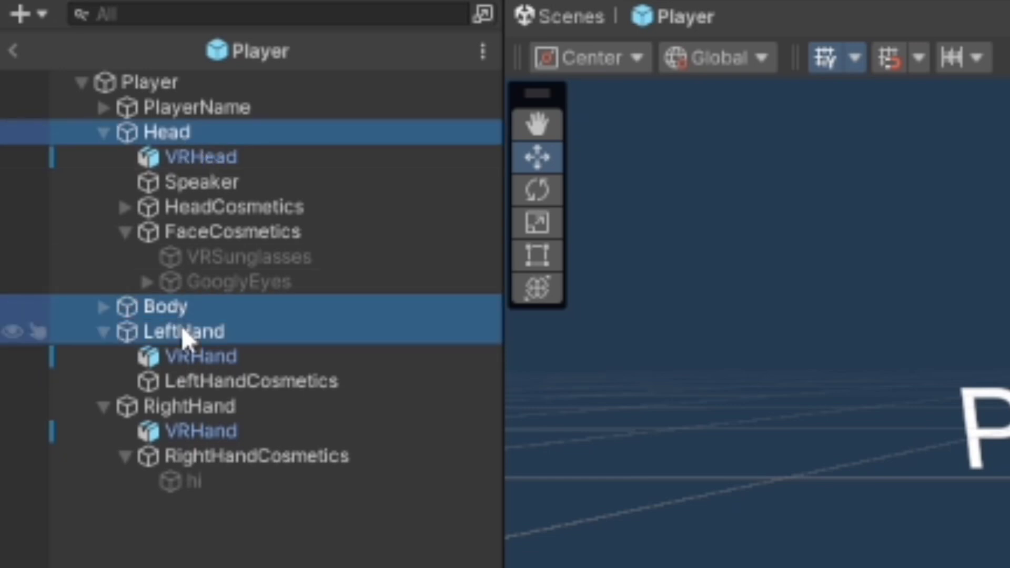
left_click(193, 406, "ctrl")
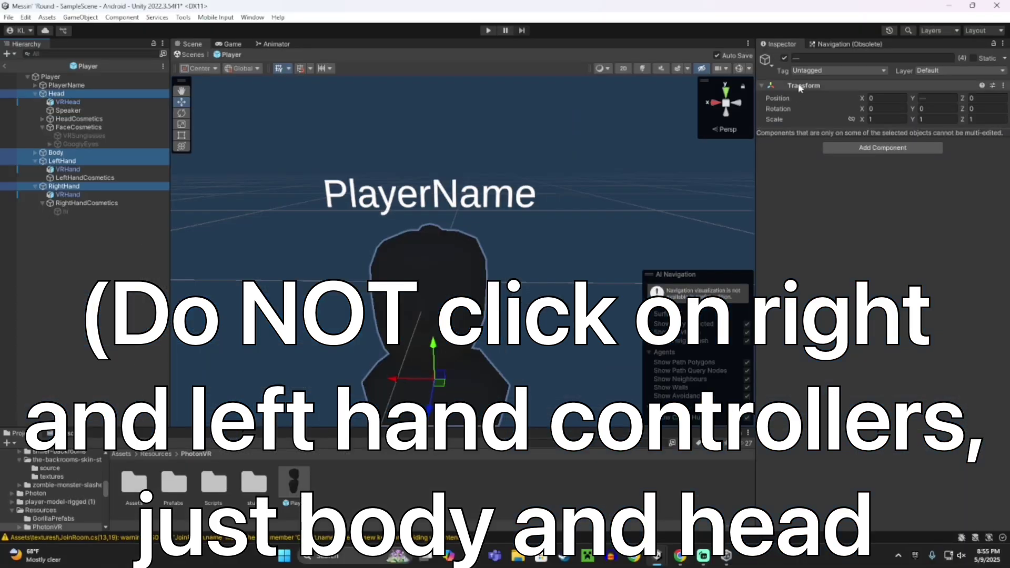
- Add a new tag named Body to the project's tag list and save it
left_click(837, 71)
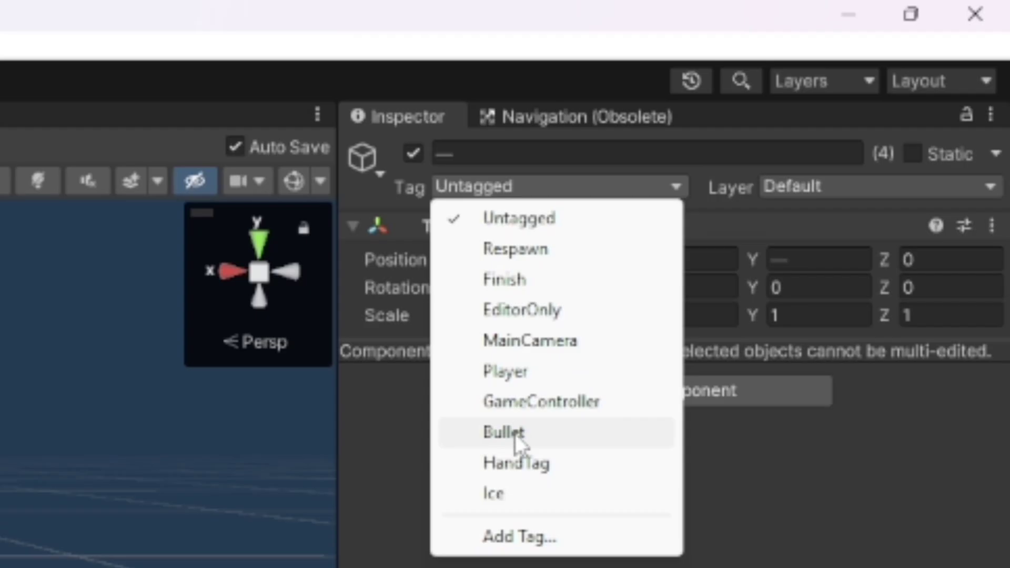
left_click(506, 536)
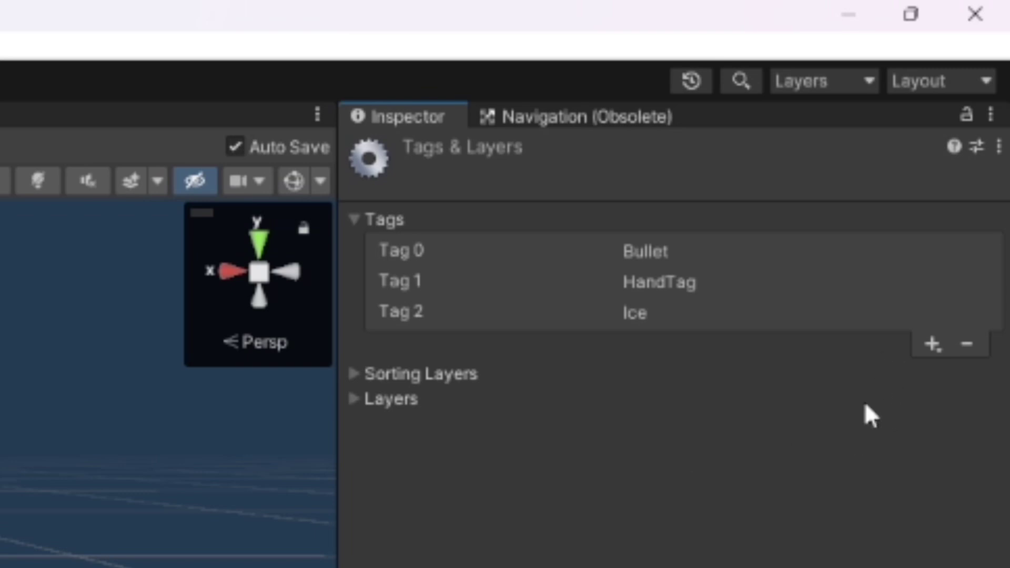
left_click(937, 347)
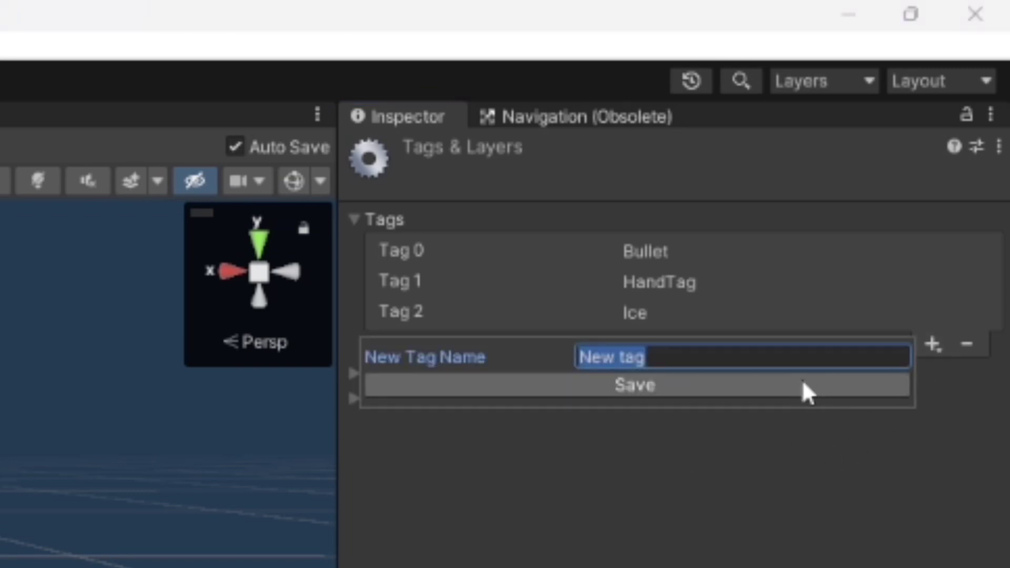
type("Body")
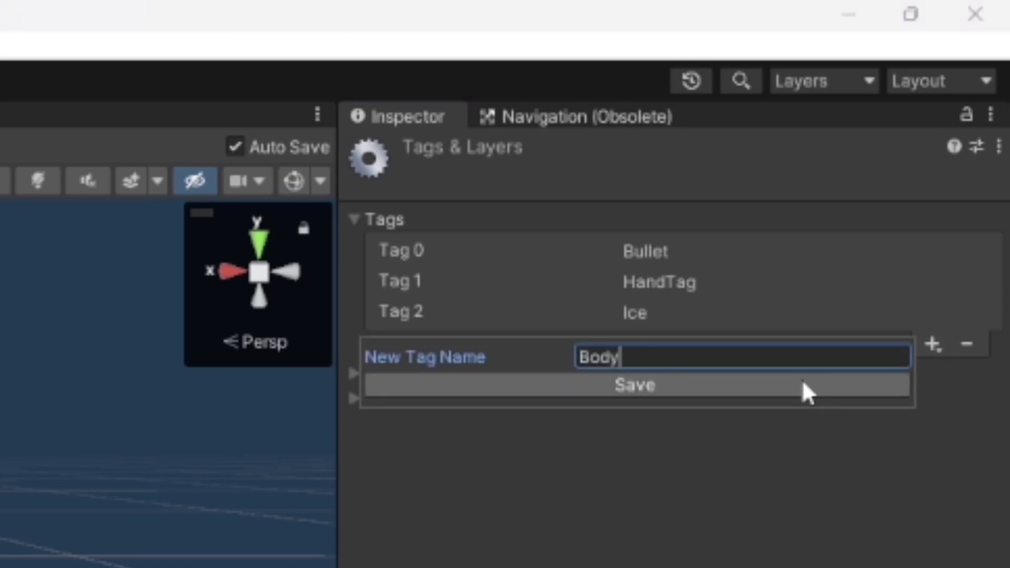
left_click(803, 380)
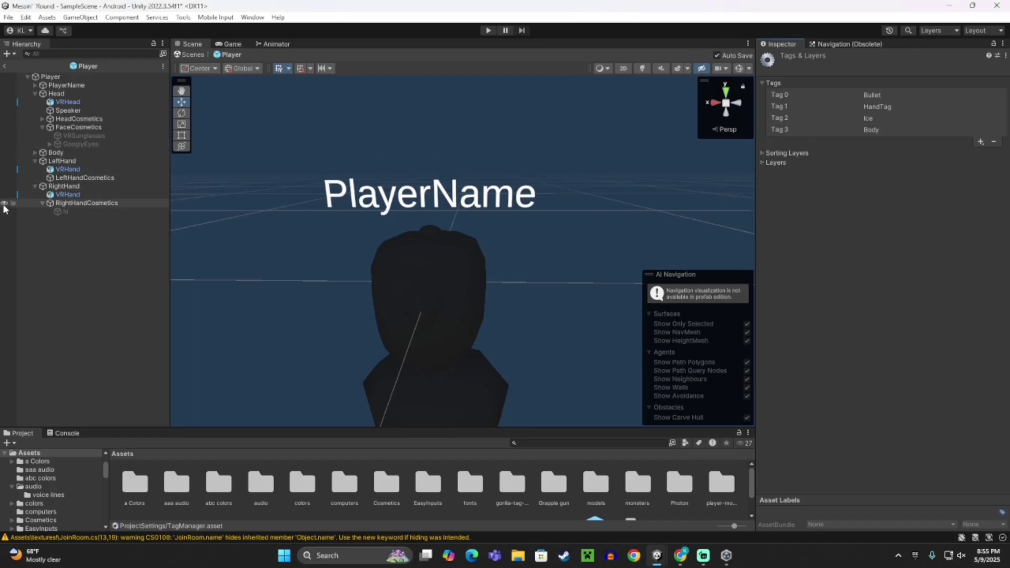
- Assign the Body tag to the RightHand, LeftHand, Body and Head objects of the Player prefab together
left_click(62, 203)
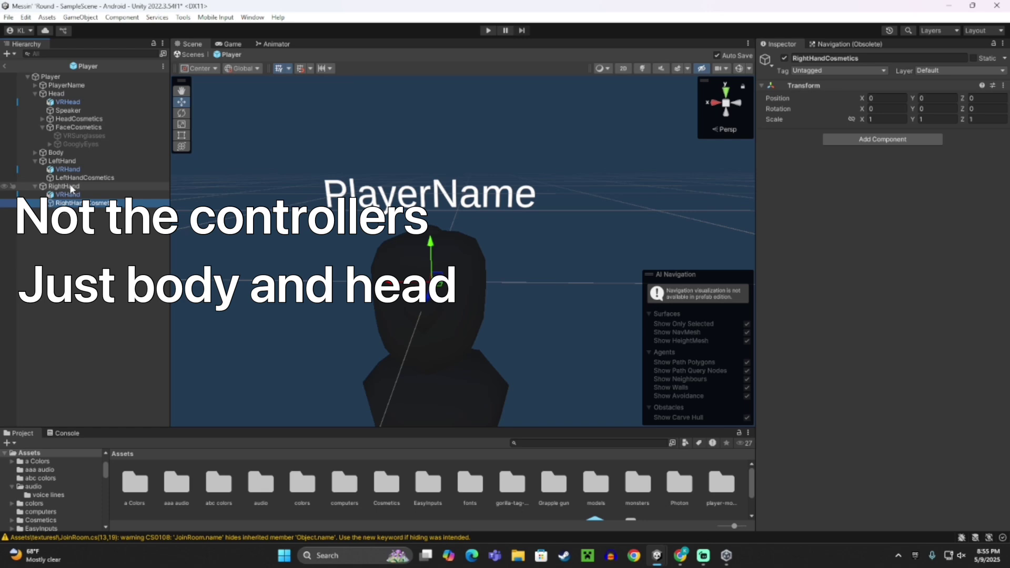
left_click(71, 187)
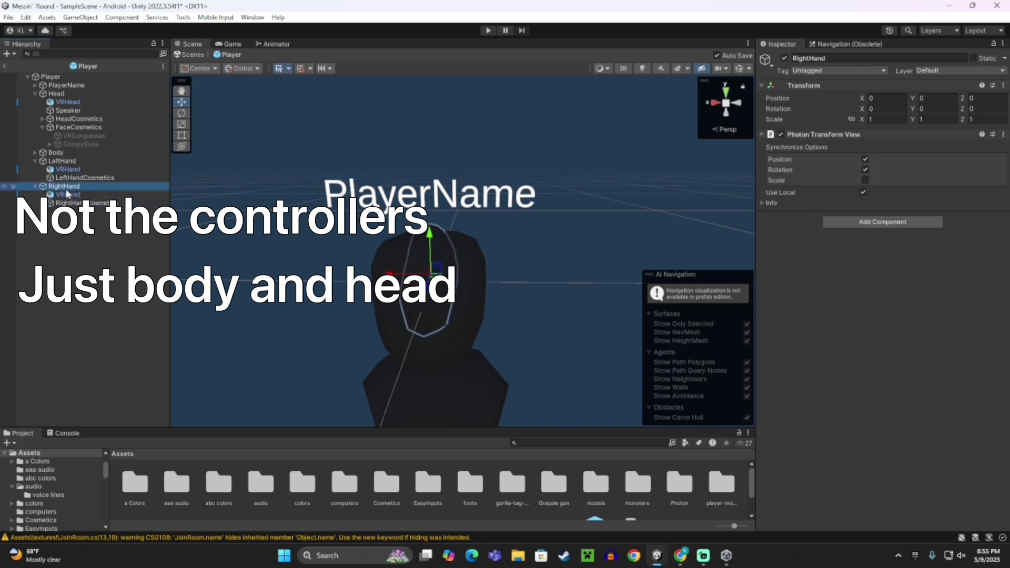
left_click(68, 161, "ctrl")
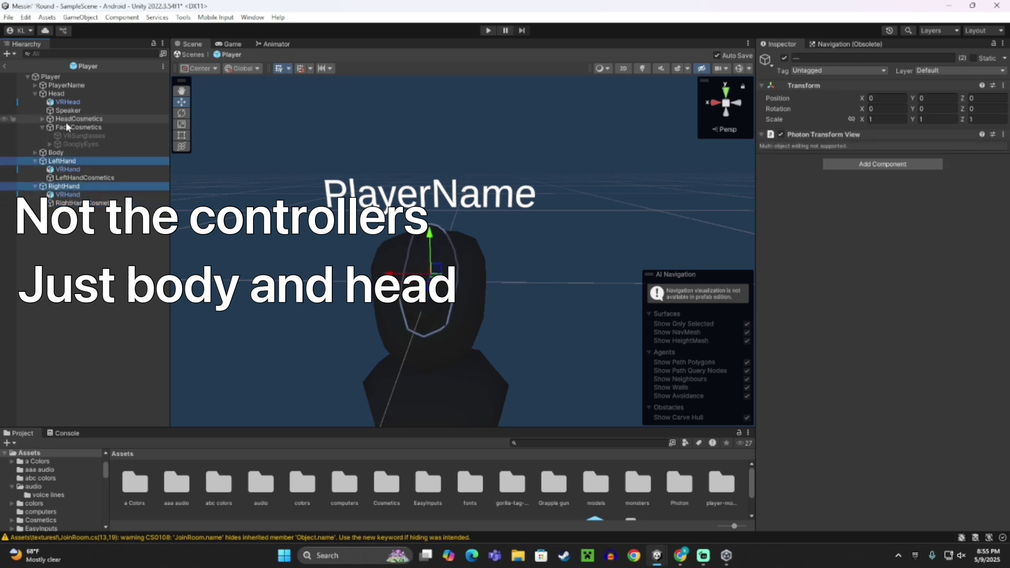
left_click(63, 152, "ctrl")
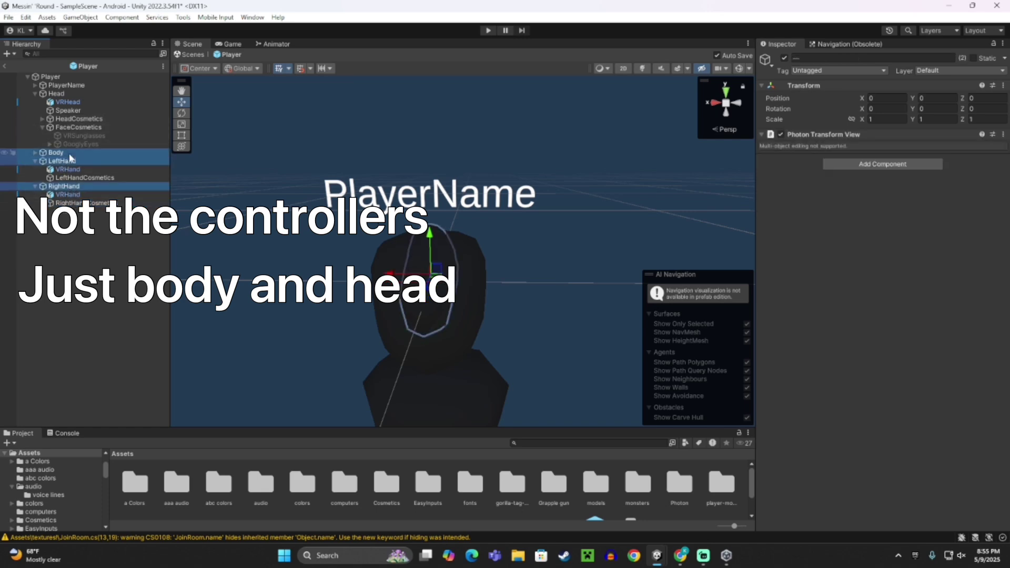
left_click(64, 93, "ctrl")
left_click(827, 71)
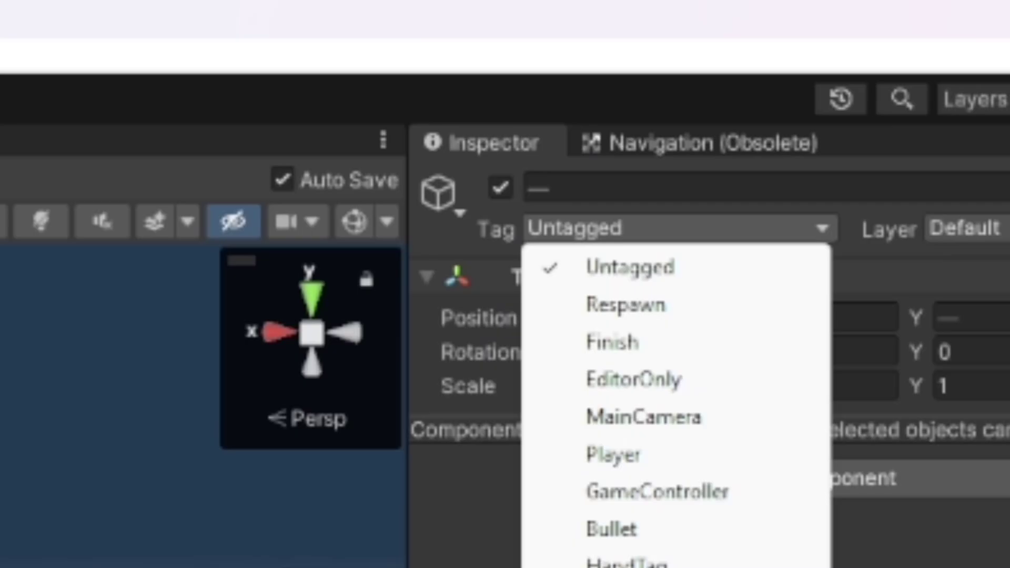
left_click(817, 198)
left_click(459, 130)
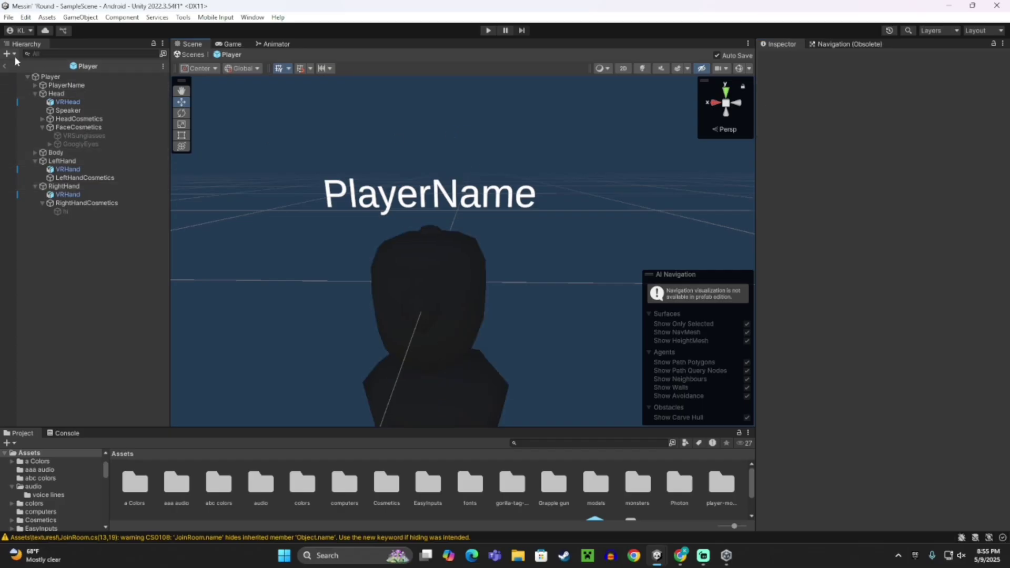
- Leave the Player prefab for the main scene and open the Navigation (Obsolete) window
left_click(5, 66)
mouse_move(335, 247)
right_mouse_down()
mouse_move(330, 279)
mouse_move(327, 259)
mouse_move(285, 244)
mouse_move(289, 231)
mouse_move(337, 242)
right_mouse_up()
key("w")
key("s")
right_click_drag(427, 234, 482, 304)
key("s")
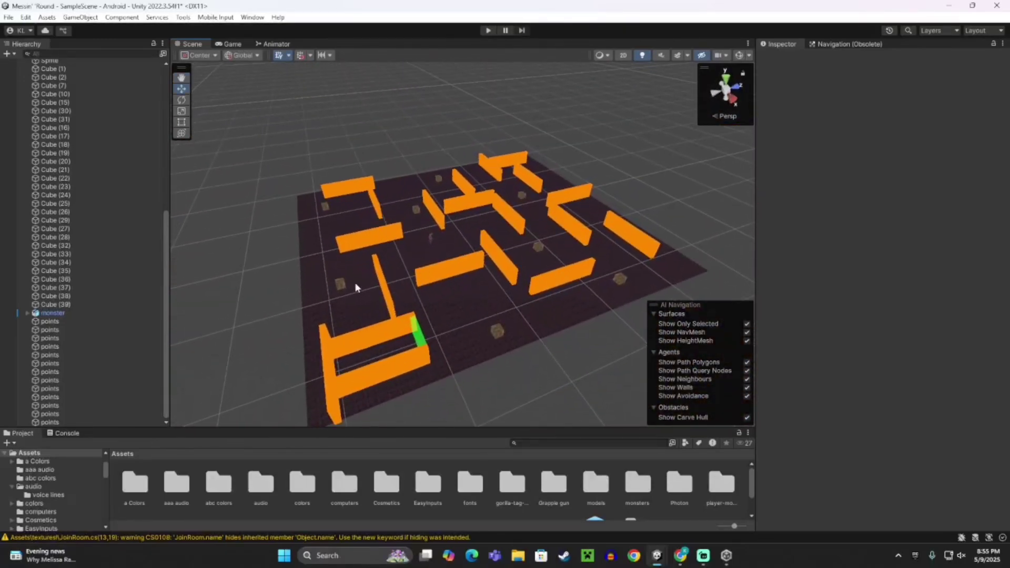
right_click_drag(355, 287, 472, 330)
key("w")
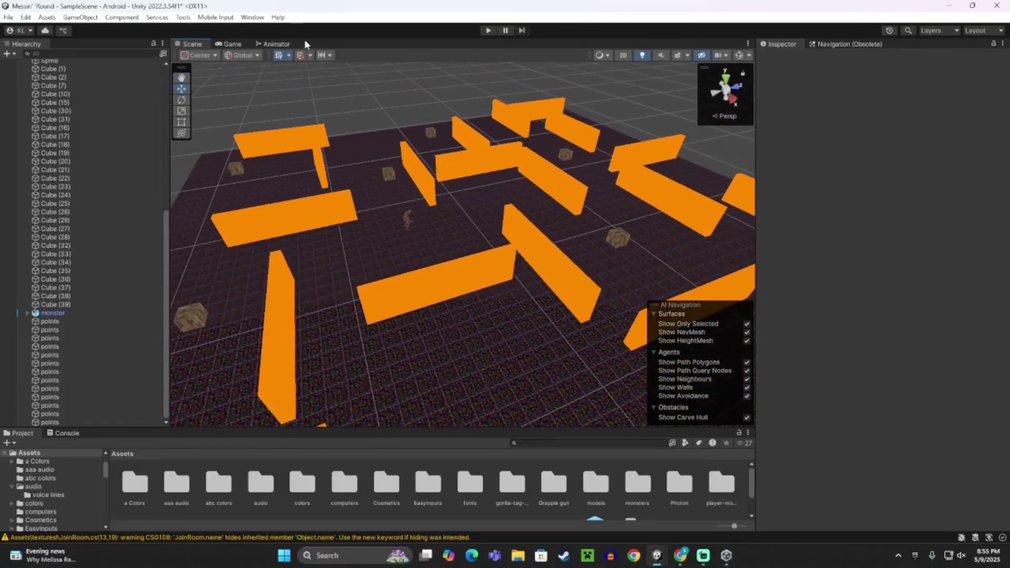
left_click(251, 18)
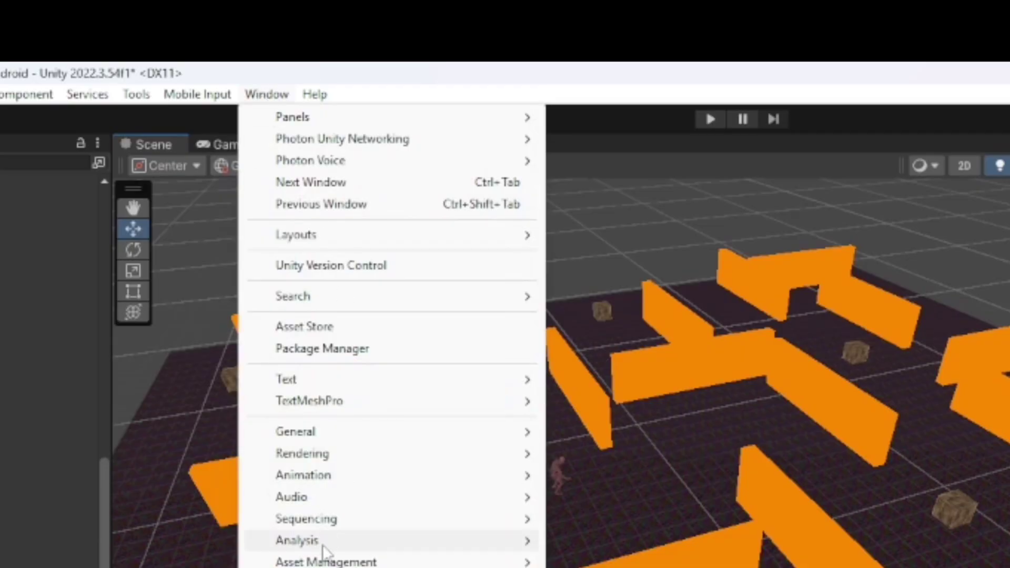
mouse_move(269, 567)
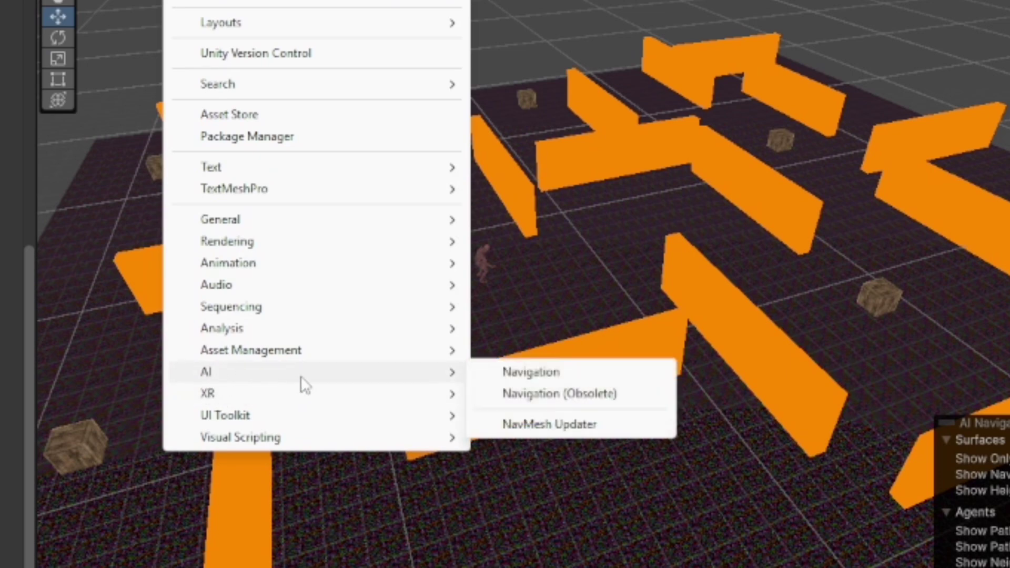
left_click(580, 404)
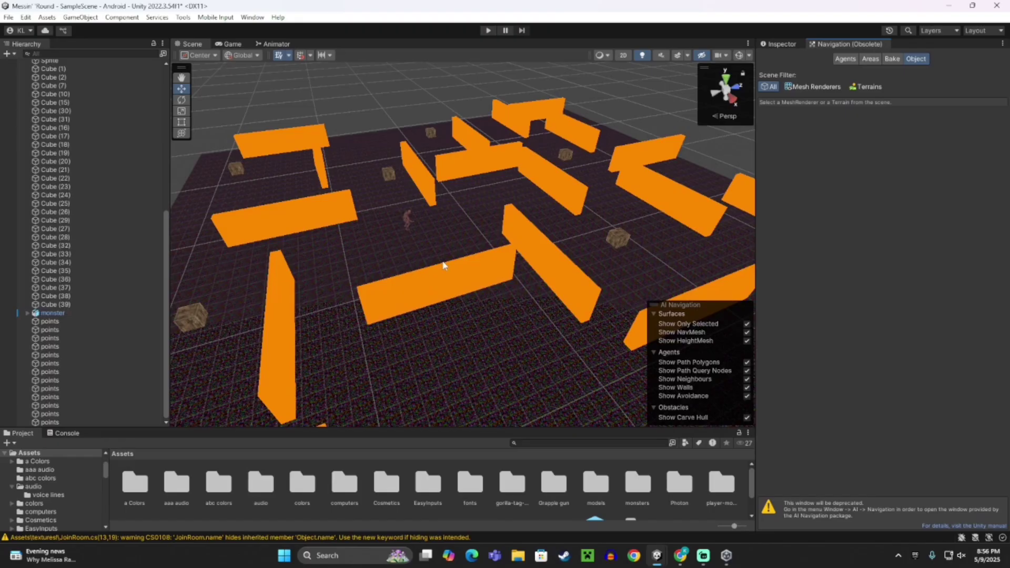
- Mark the Sprite floor as Navigation Static and bake the navigation mesh
left_click(453, 230)
left_click_drag(293, 235, 537, 282, "alt")
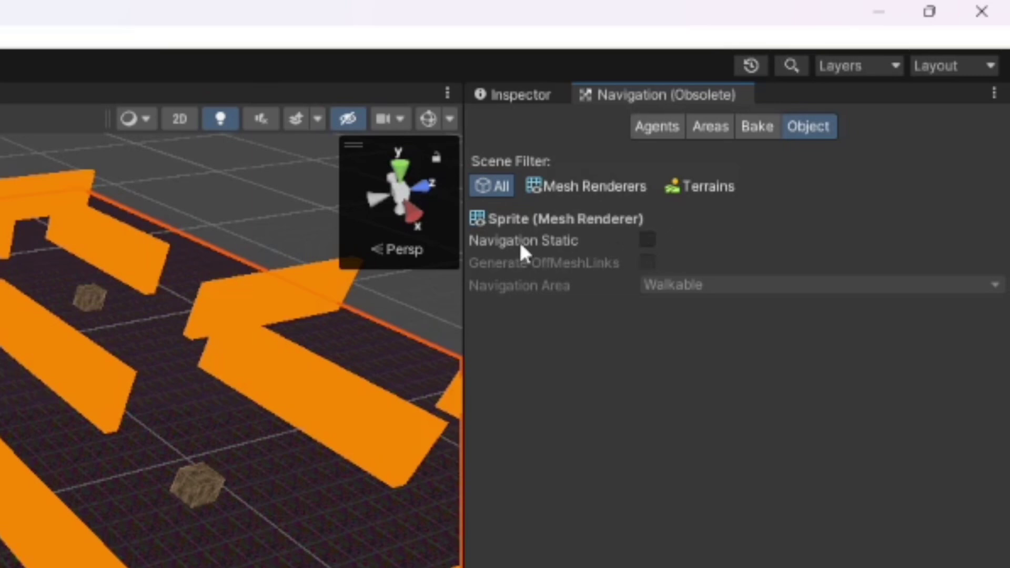
left_click(647, 241)
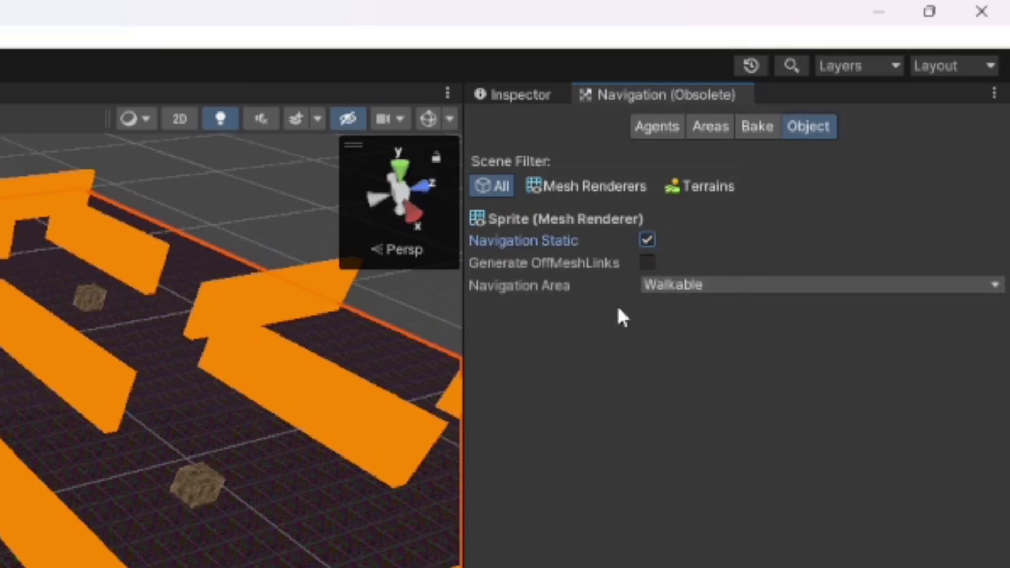
left_click(755, 127)
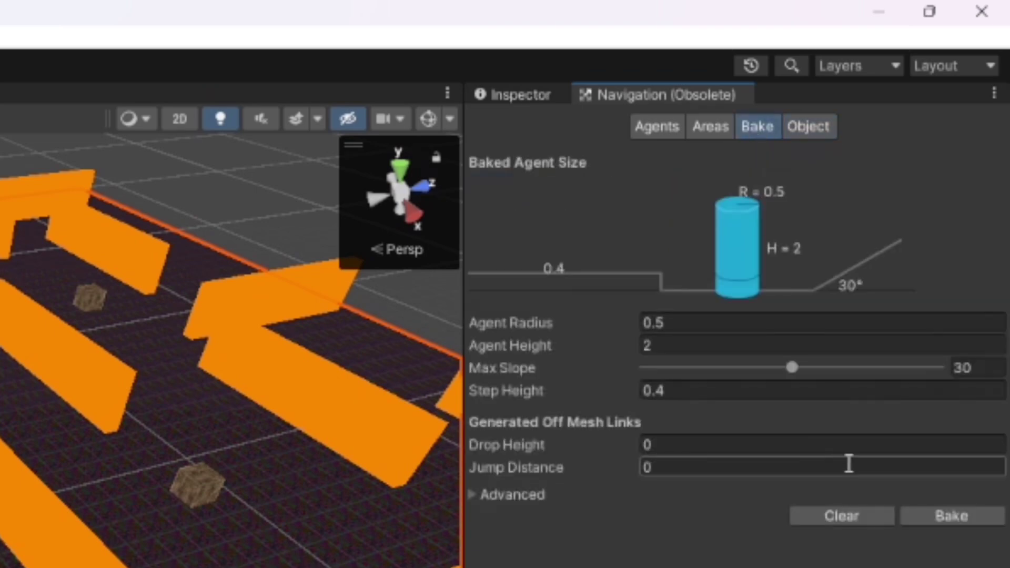
left_click(933, 522)
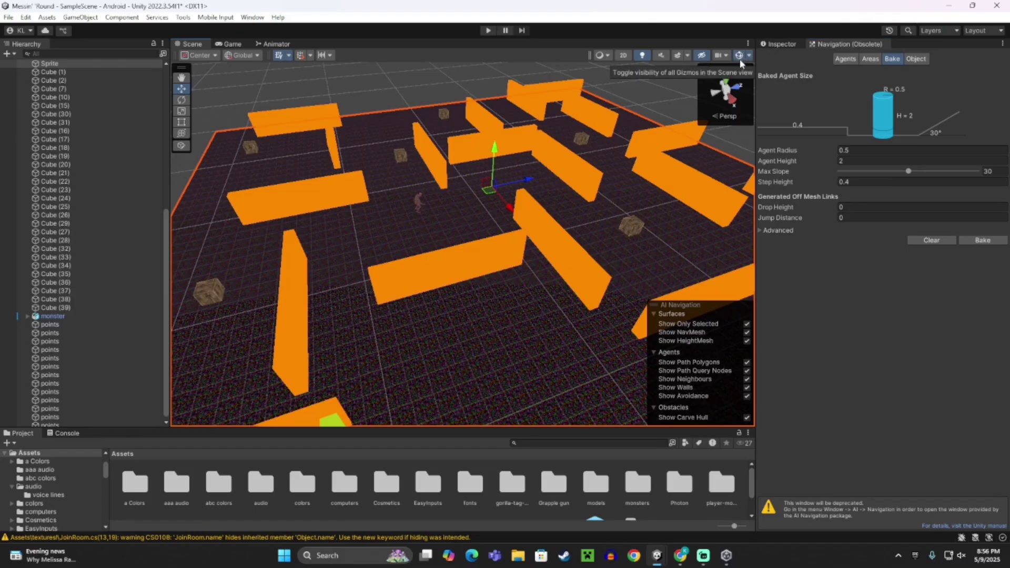
- Examine the orange walls and wooden crates standing on the maze floor
right_click_drag(306, 341, 347, 321)
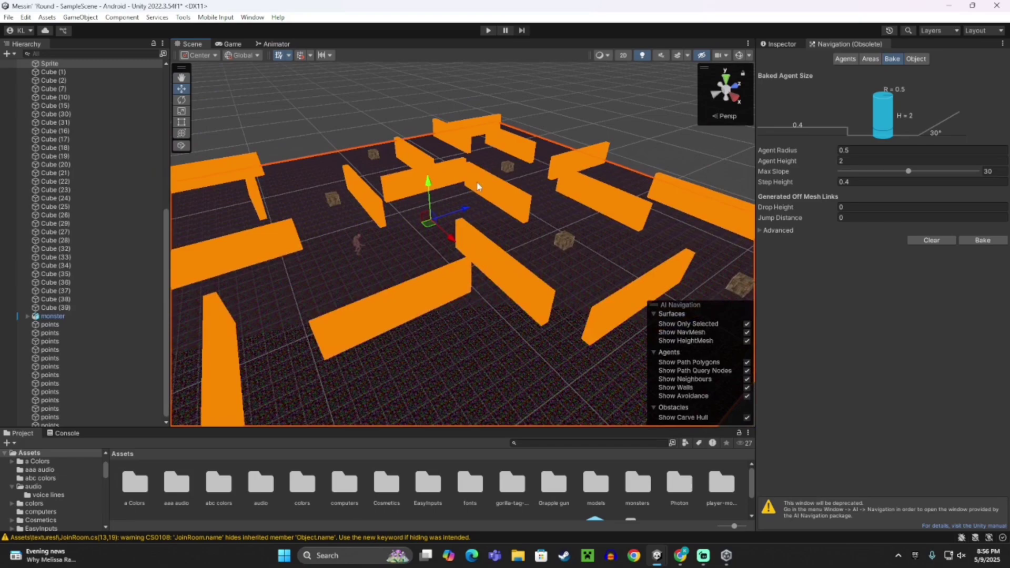
left_click(476, 182)
right_click_drag(494, 282, 484, 301)
left_click_drag(485, 302, 480, 276, "alt")
left_click(482, 278)
left_click(514, 250)
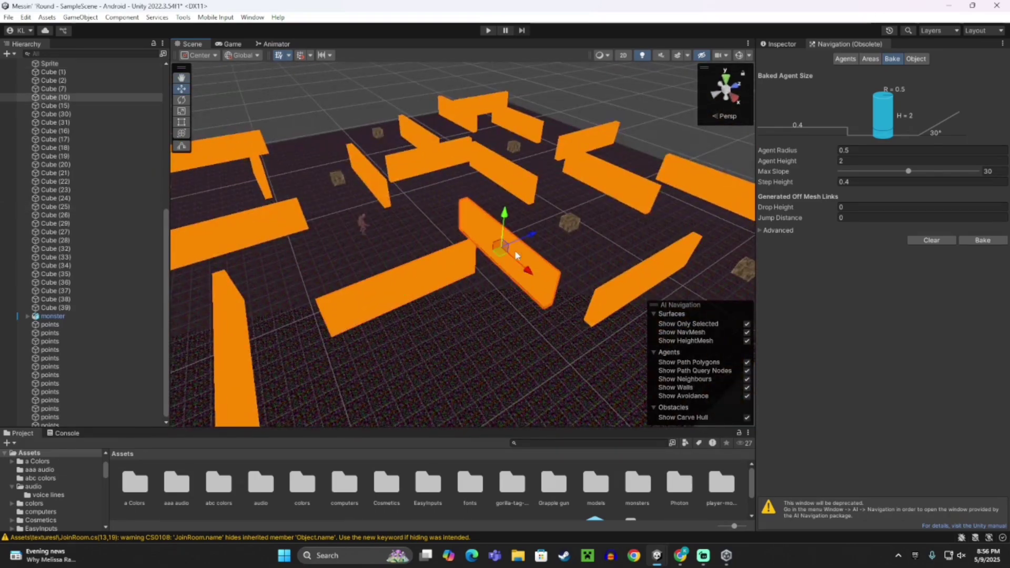
left_click(574, 115)
right_click_drag(512, 226, 469, 225)
key("w")
key("s")
key("w")
key("s")
- Select all maze walls and crates from Cube (1) through Cube (39) together, keeping them in their original place
scroll(104, 243, "up", 10)
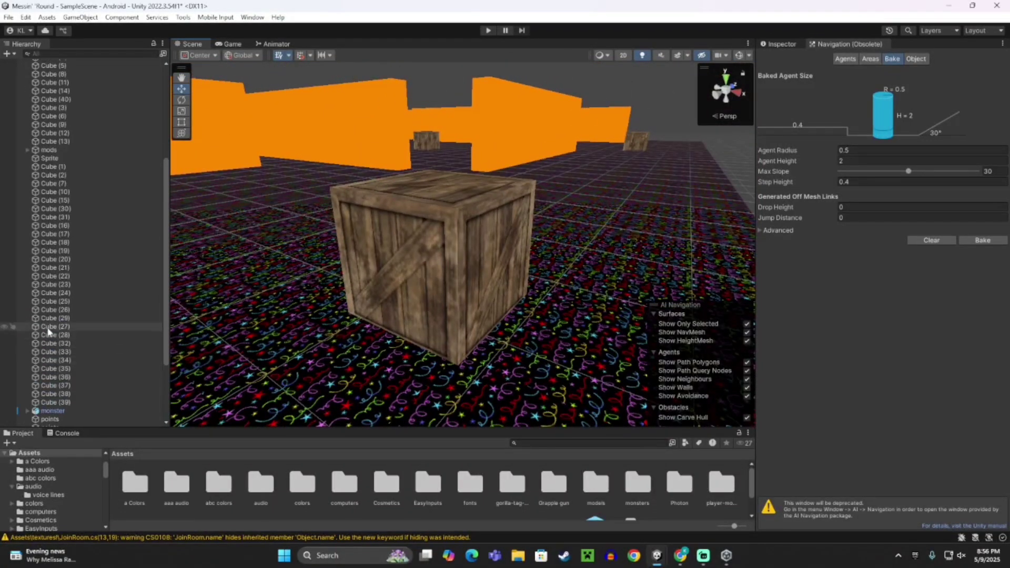
left_click(74, 332)
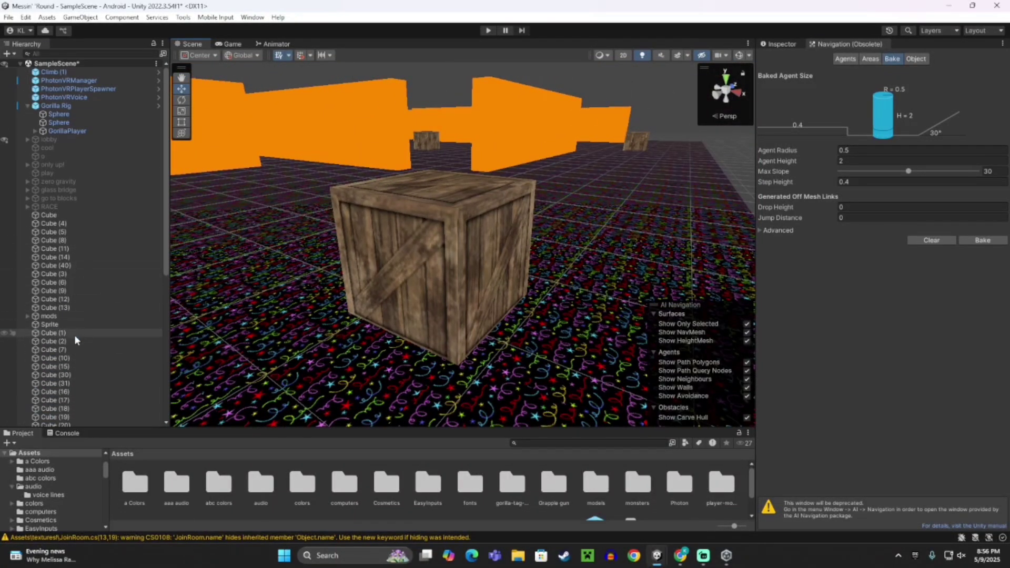
scroll(78, 329, "down", 8)
left_click(71, 348, "shift")
key("f")
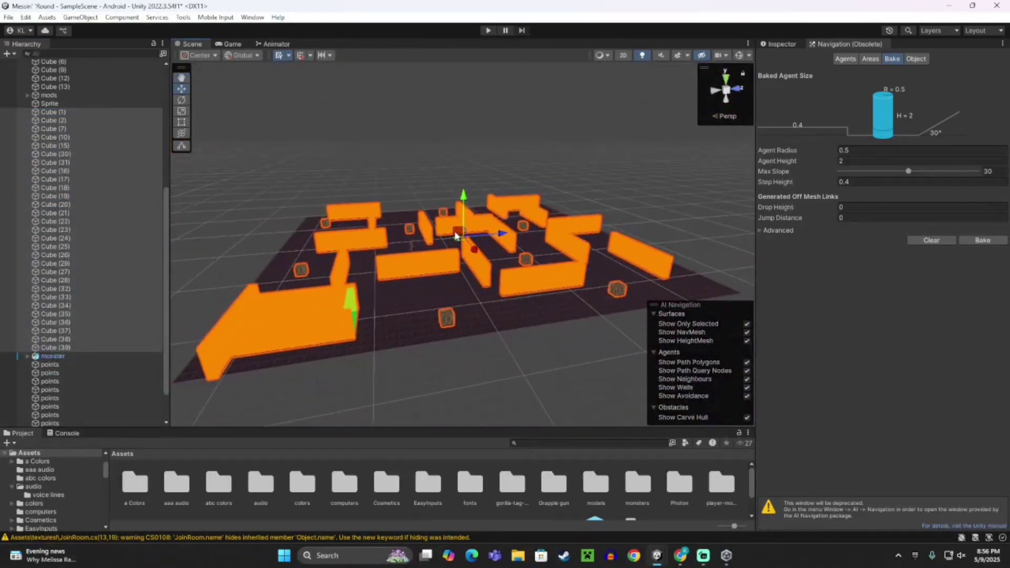
left_click_drag(455, 235, 501, 133)
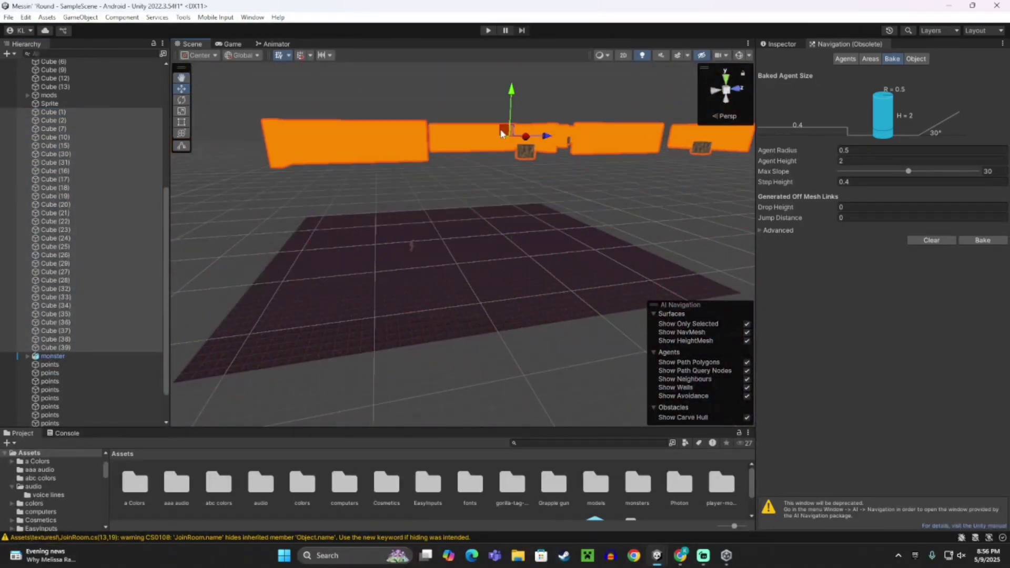
key("ctrl+z")
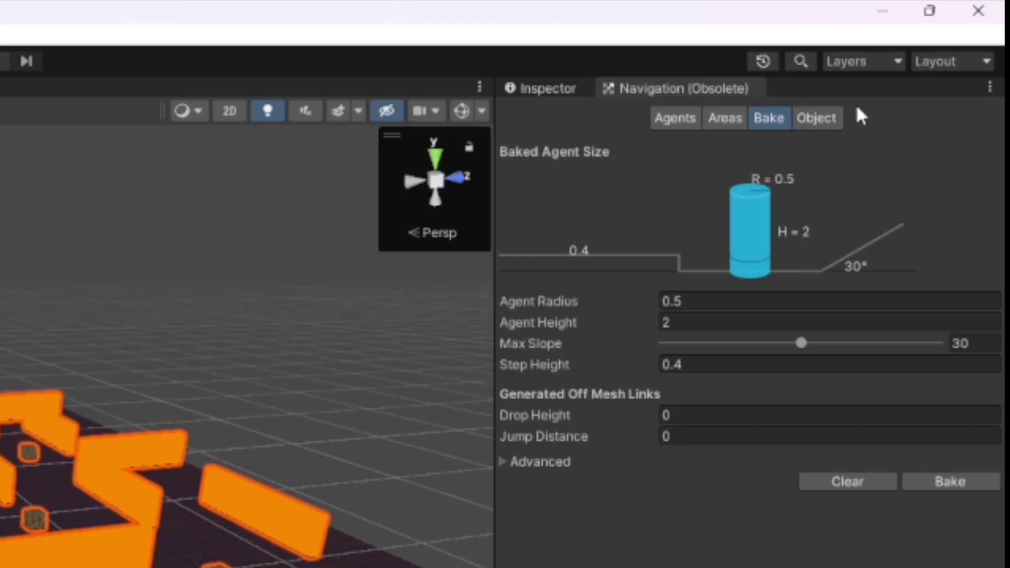
- Make the selected cubes Navigation Static with a Not Walkable navigation area, and show the bake settings
left_click(918, 62)
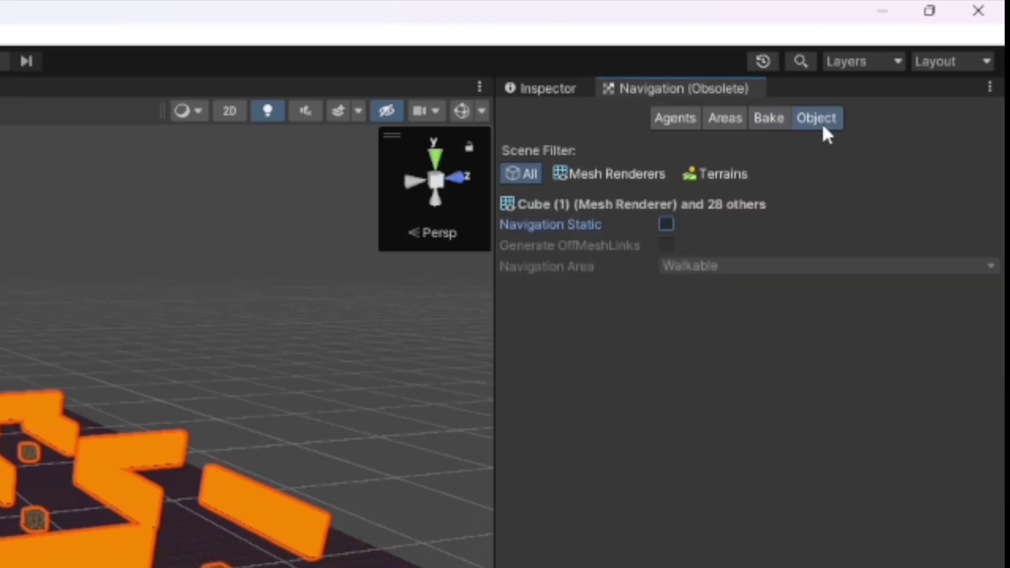
left_click(666, 224)
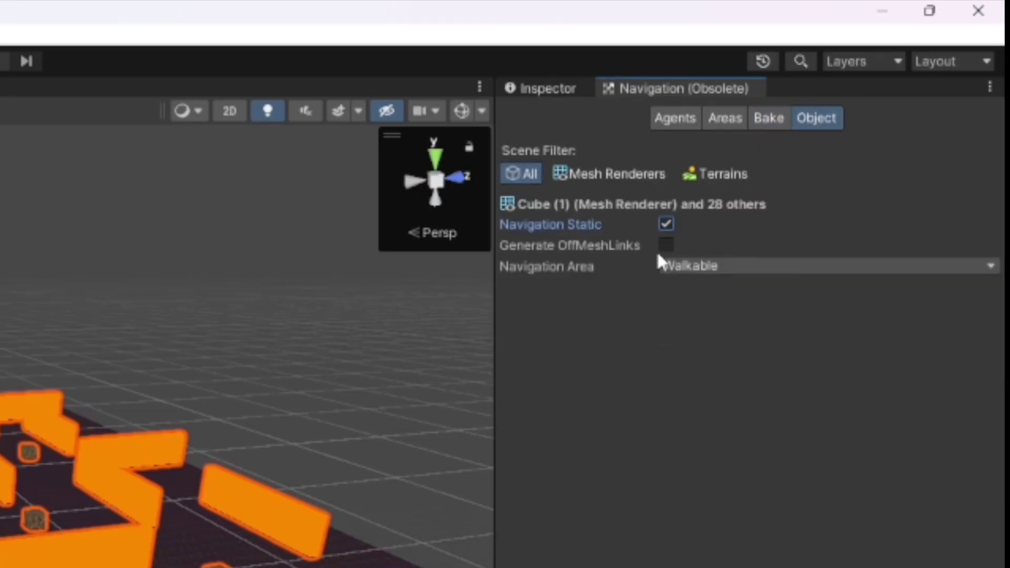
left_click(664, 264)
left_click(705, 316)
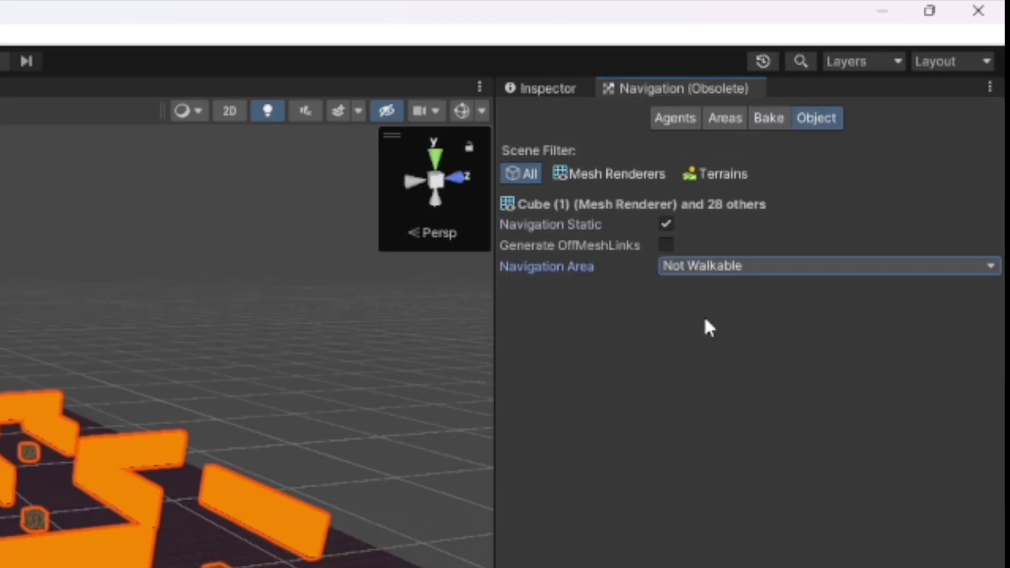
left_click(770, 118)
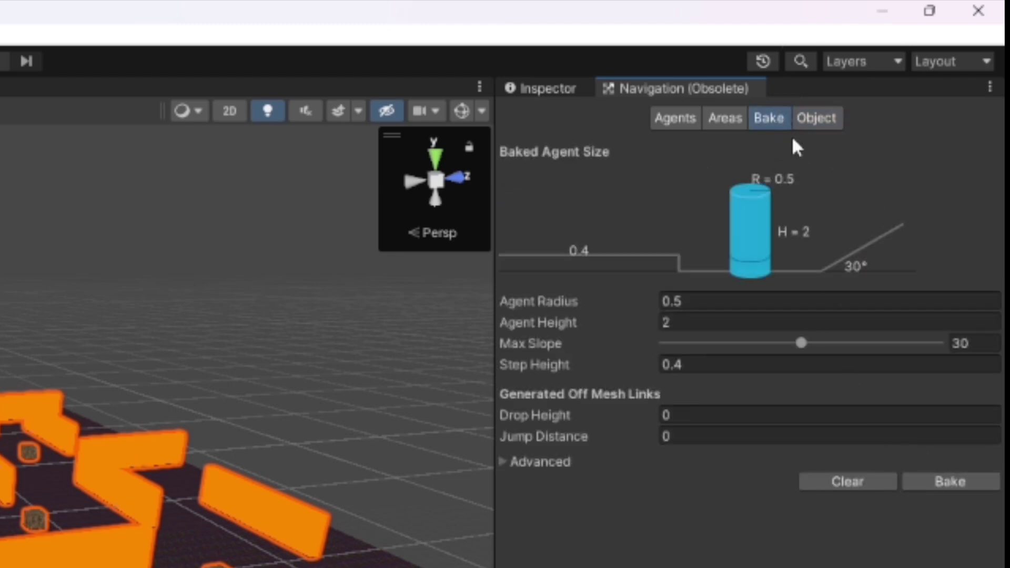
left_click(223, 427)
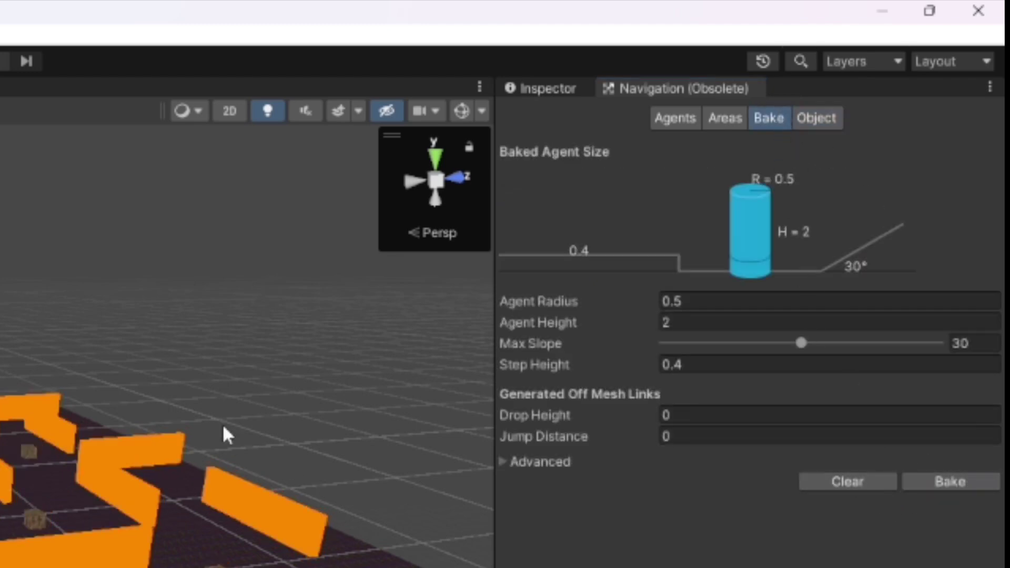
- Add a cube as a child of the monster and move it onto the body, at Y 0.589 and Z 0.172
right_click_drag(609, 257, 429, 284)
key("w")
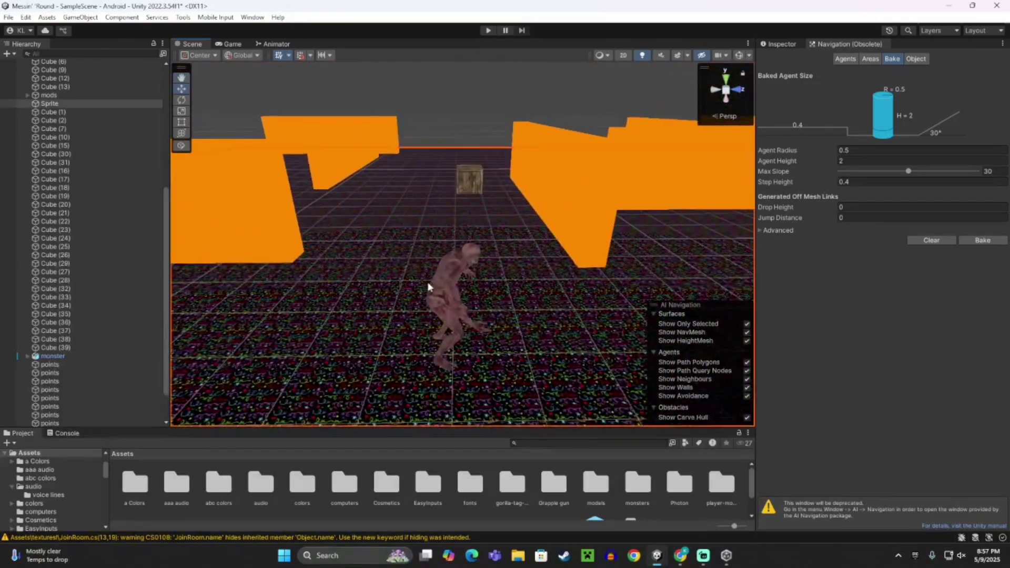
left_click(449, 298)
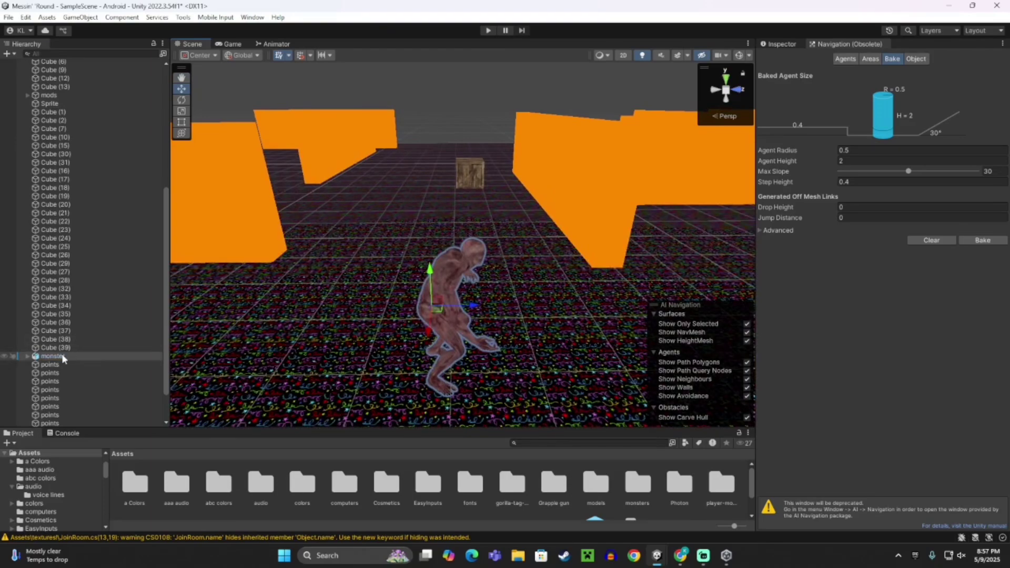
right_click(62, 354)
mouse_move(190, 337)
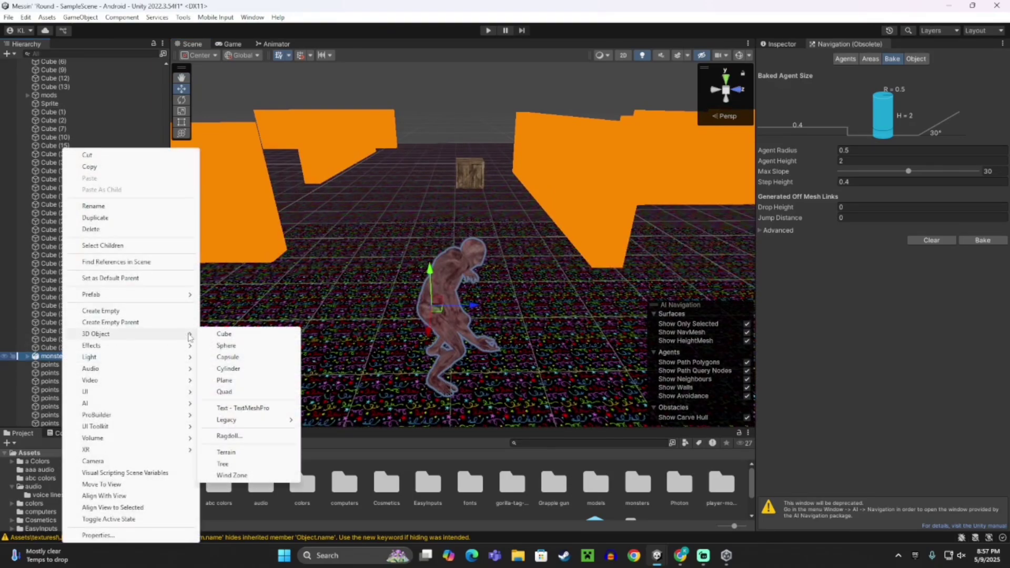
left_click(245, 338)
right_click_drag(398, 336, 416, 314)
left_click_drag(431, 301, 431, 251)
left_click_drag(472, 282, 492, 284)
left_click(782, 46)
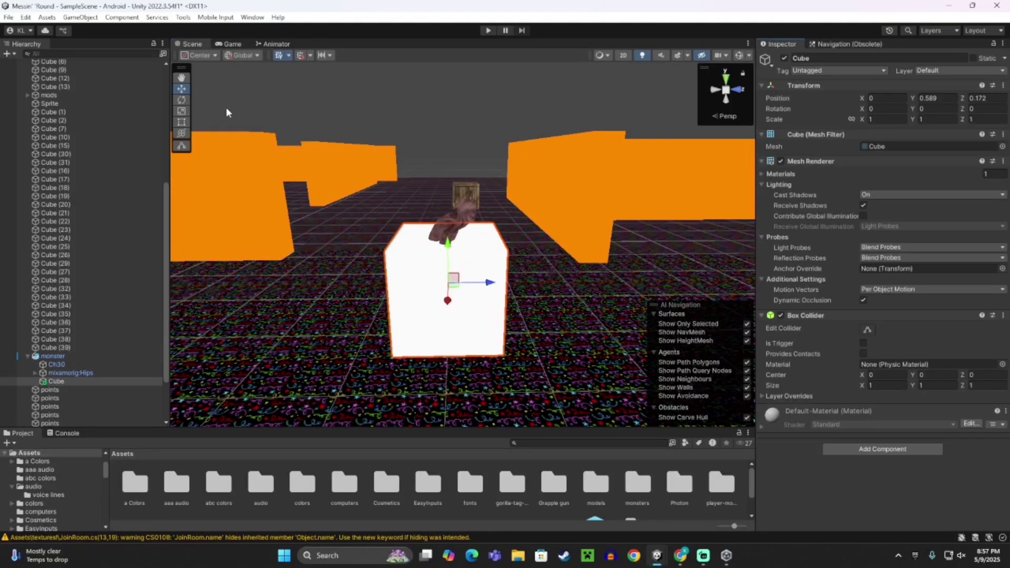
- Fit the cube around the monster with Y position 0.77 and Y scale 1.6675, and make its Box Collider a trigger
mouse_move(445, 247)
left_mouse_down()
mouse_move(447, 221)
mouse_move(448, 230)
left_mouse_up()
left_click(453, 119)
key("w")
right_click_drag(459, 254, 495, 271)
left_click(472, 256)
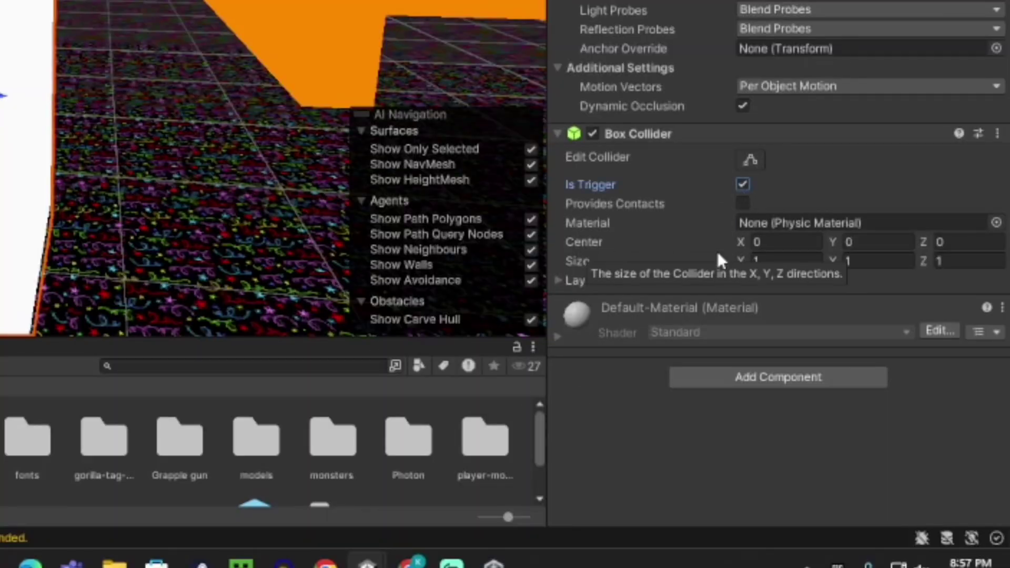
- Add the Teleport Gorilla Player script to the monster's cube and assign GorillaPlayer as its Gorilla Player
left_click(778, 378)
type("tel")
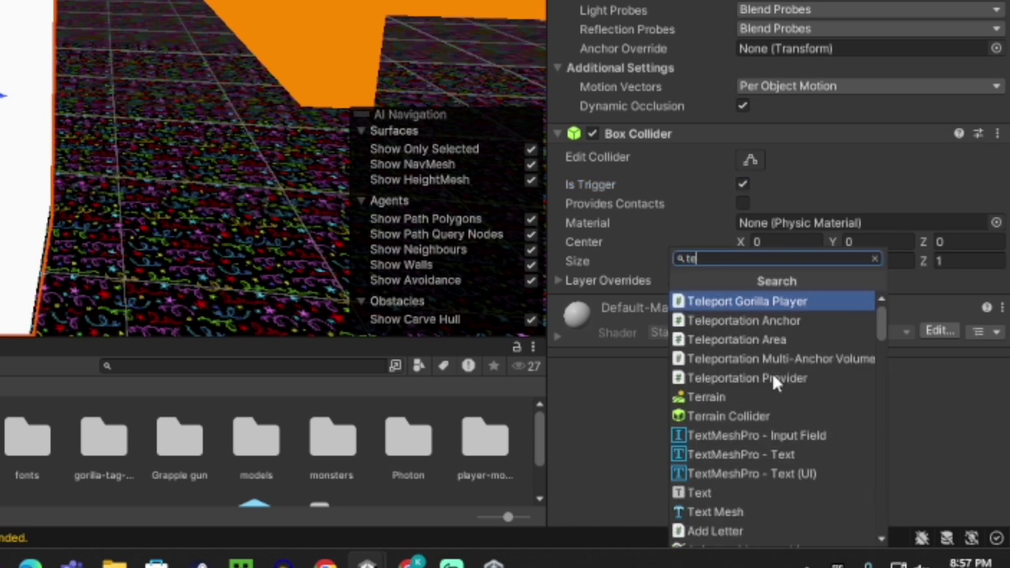
left_click(759, 302)
scroll(773, 337, "down", 1)
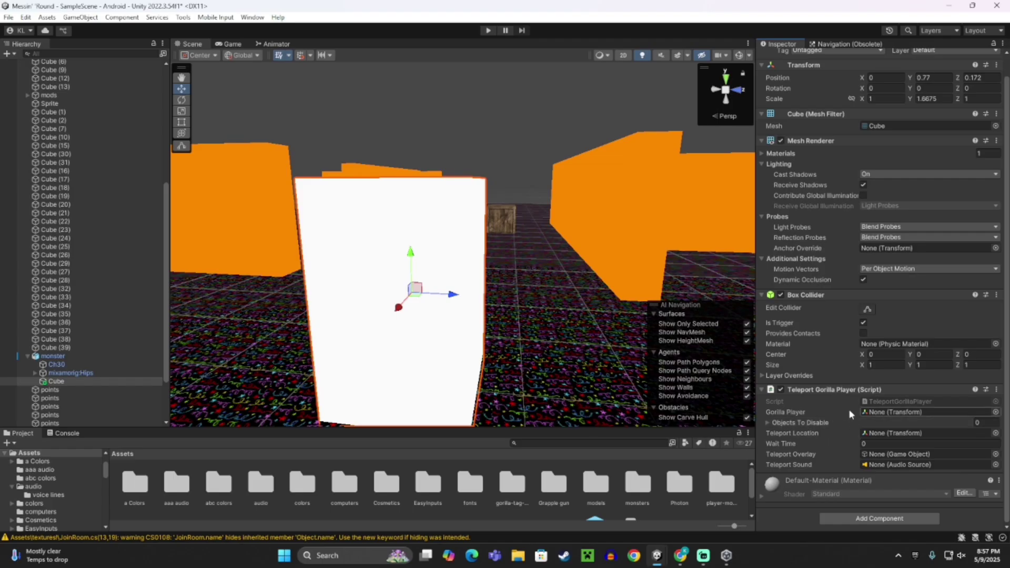
scroll(58, 184, "up", 10)
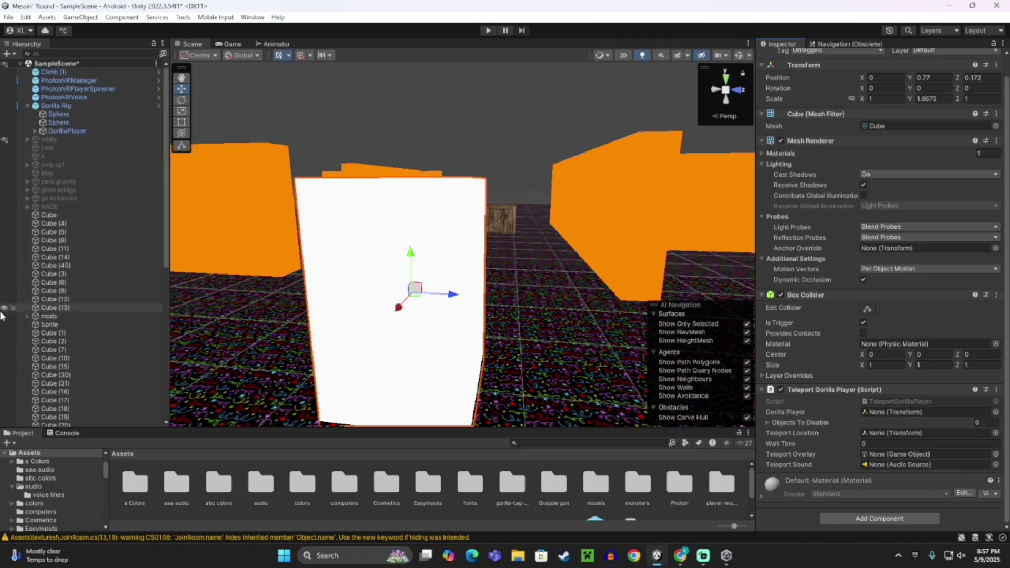
left_click_drag(58, 132, 899, 402)
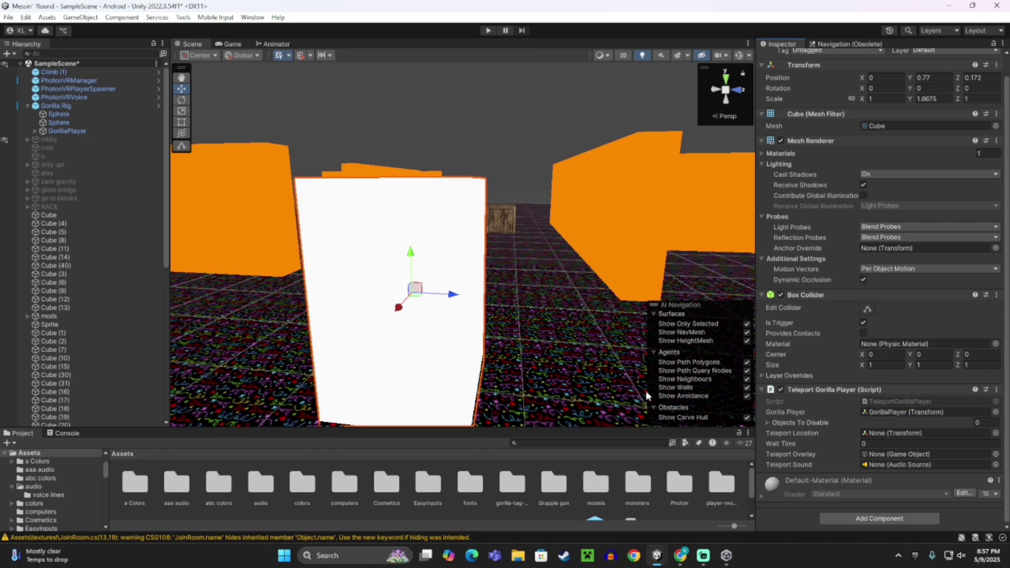
- Reselect the monster's white trigger cube and lock the Inspector on it, with the whole maze in view
left_click(538, 156)
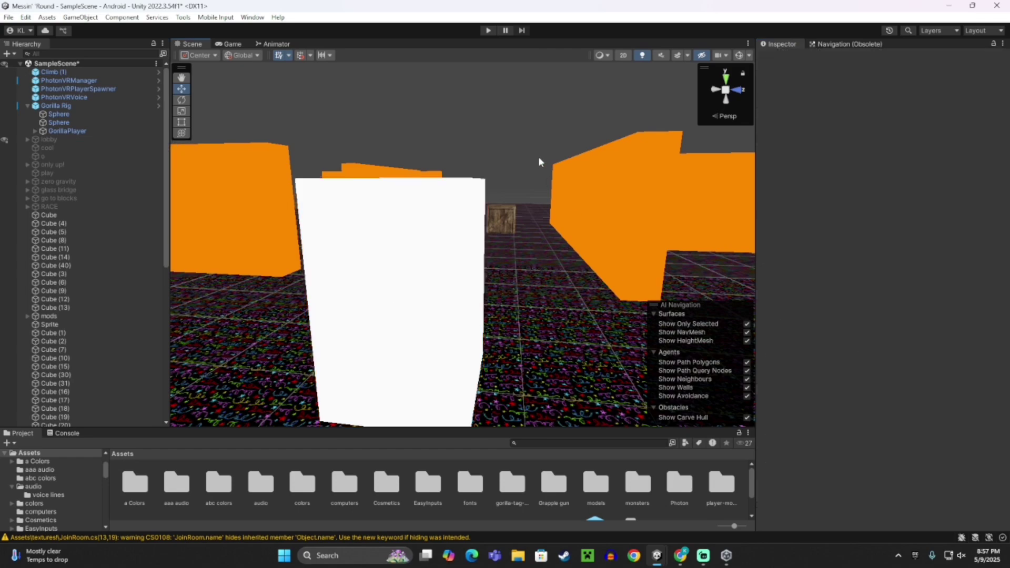
right_click_drag(450, 176, 447, 244)
key("s")
left_click(446, 244)
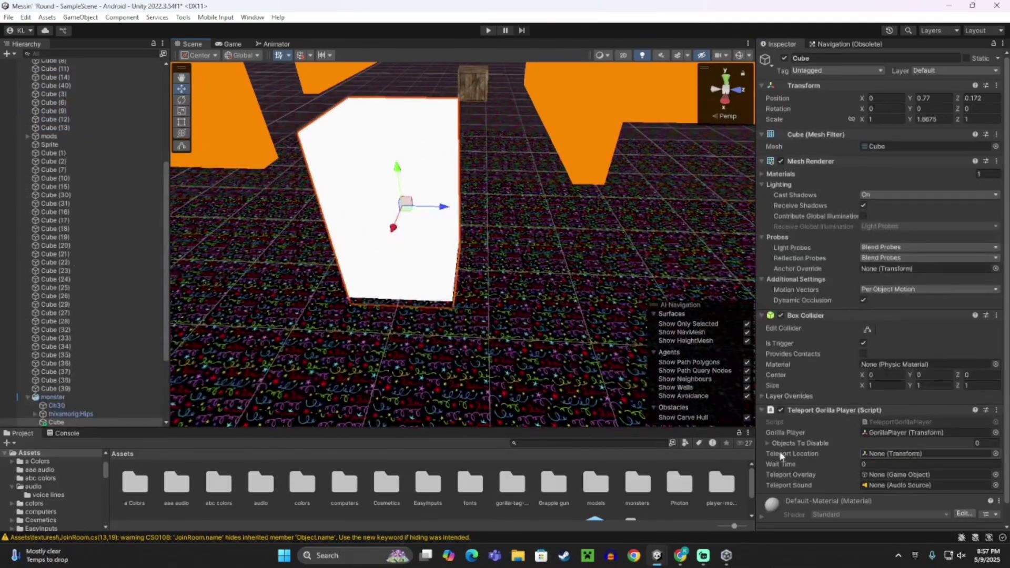
scroll(995, 59, "down", 1)
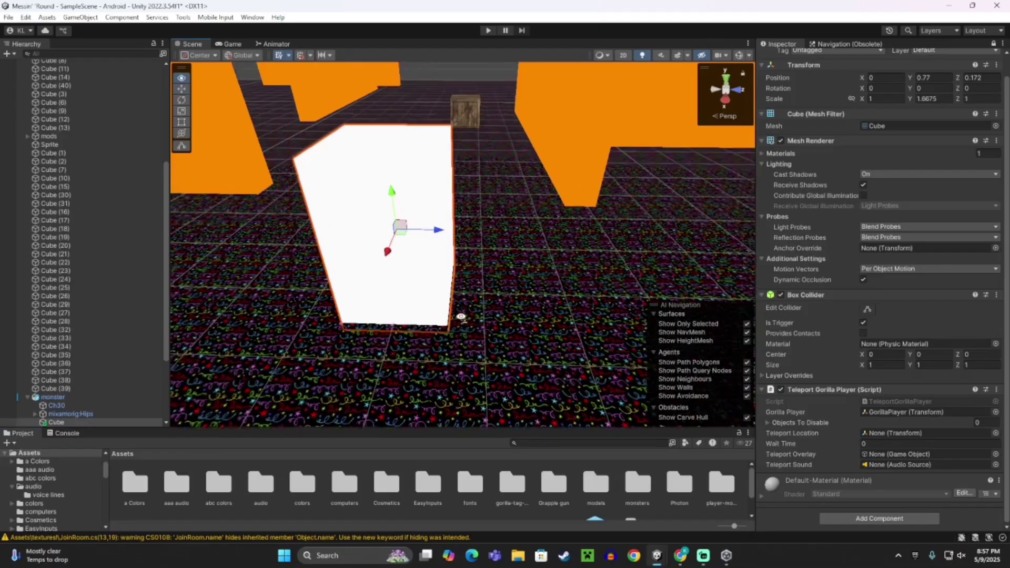
right_click_drag(459, 316, 495, 313)
left_click(449, 218)
key("s")
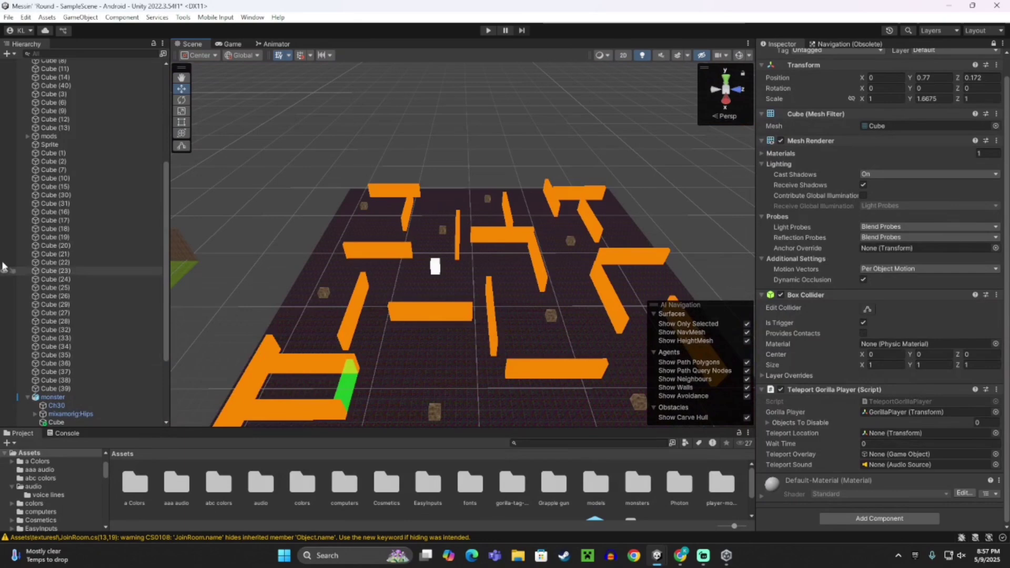
- Add Cube (1) through Cube (39) to the teleport script's Objects To Disable list without moving them, and unlock the Inspector
left_click(52, 152)
left_click(77, 388, "shift")
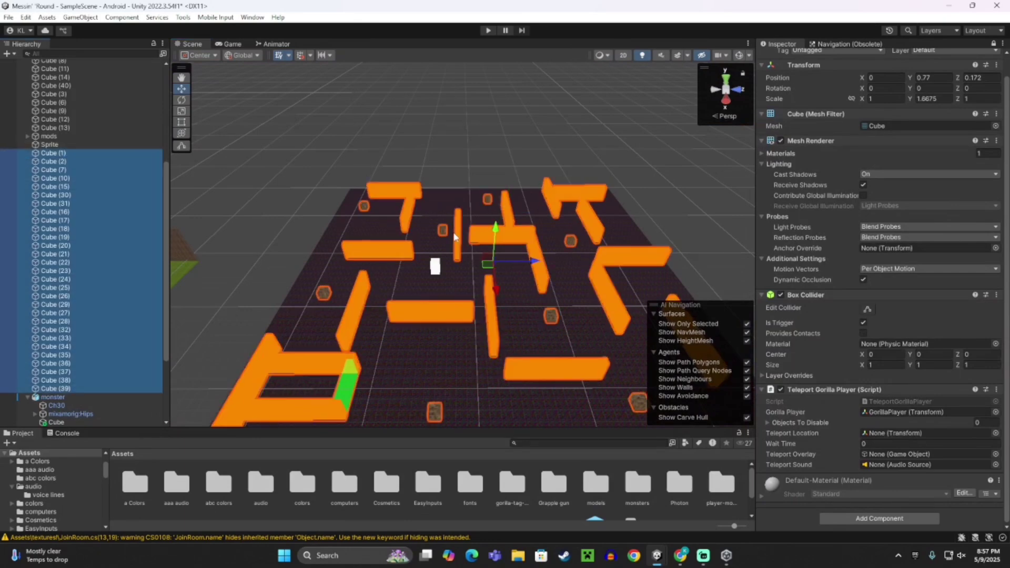
left_click_drag(488, 256, 502, 227)
key("ctrl+z")
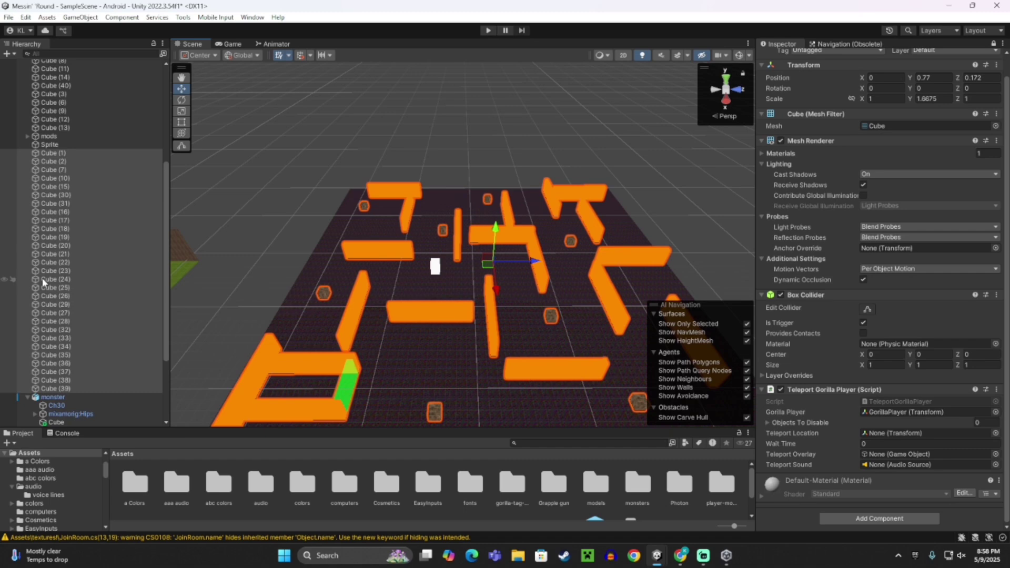
left_click_drag(42, 278, 305, 317)
left_click_drag(887, 464, 869, 426)
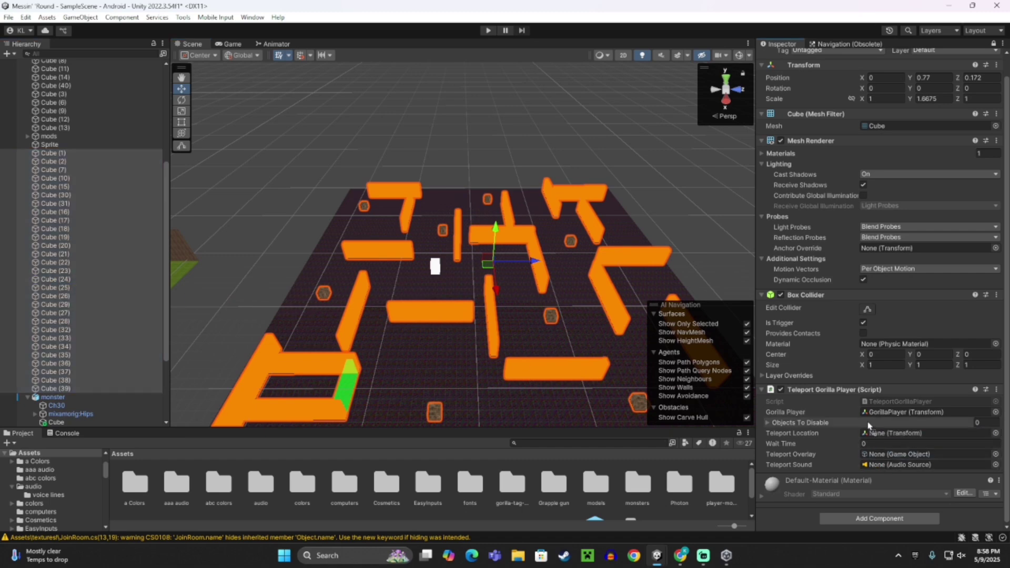
left_click_drag(799, 423, 799, 424)
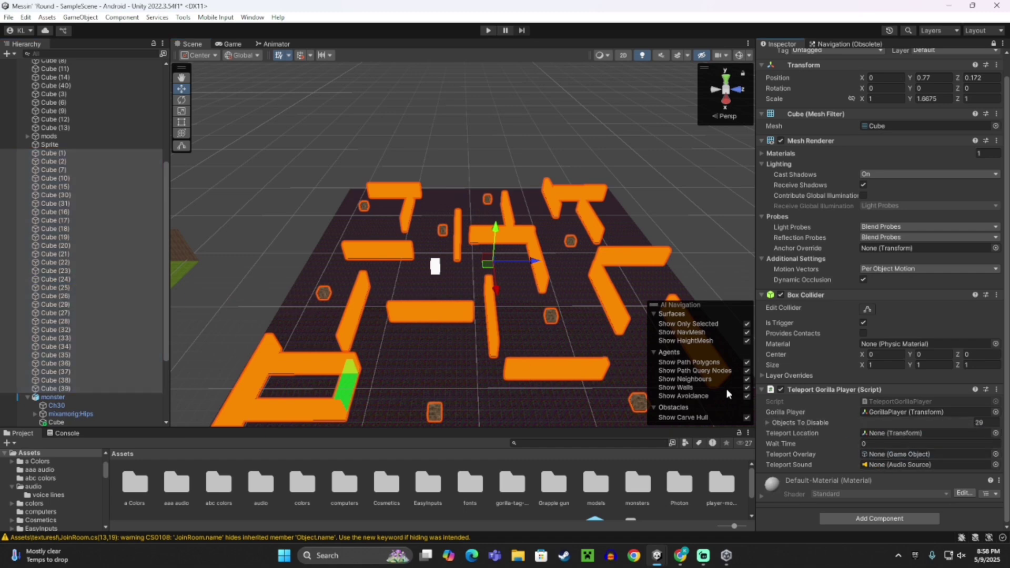
left_click(695, 231)
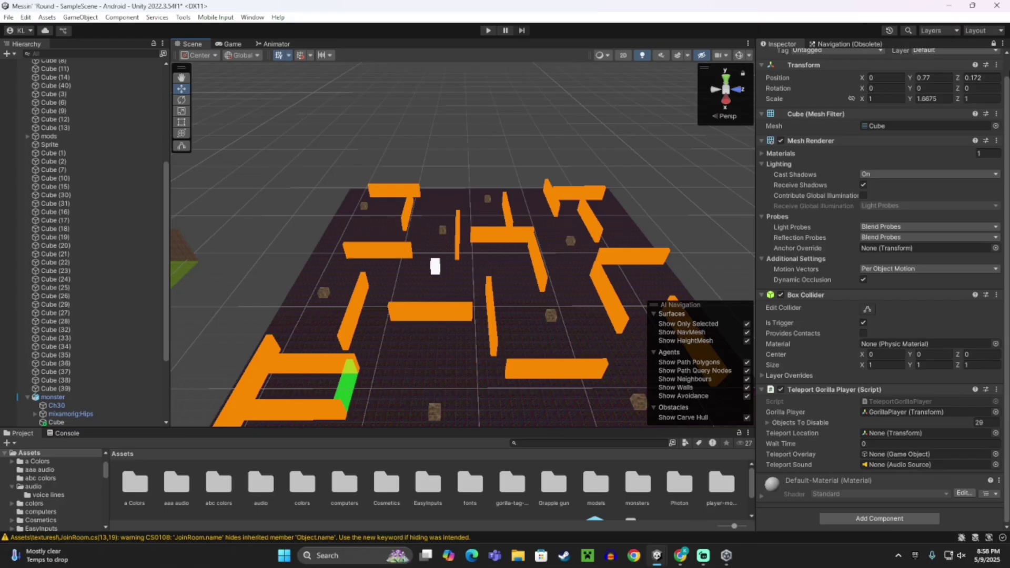
left_click(993, 44)
- Create a new standalone cube inside the walled enclosure at the edge of the maze
right_click_drag(389, 284, 353, 340)
key("w")
scroll(353, 341, "down", 5)
left_click(7, 54)
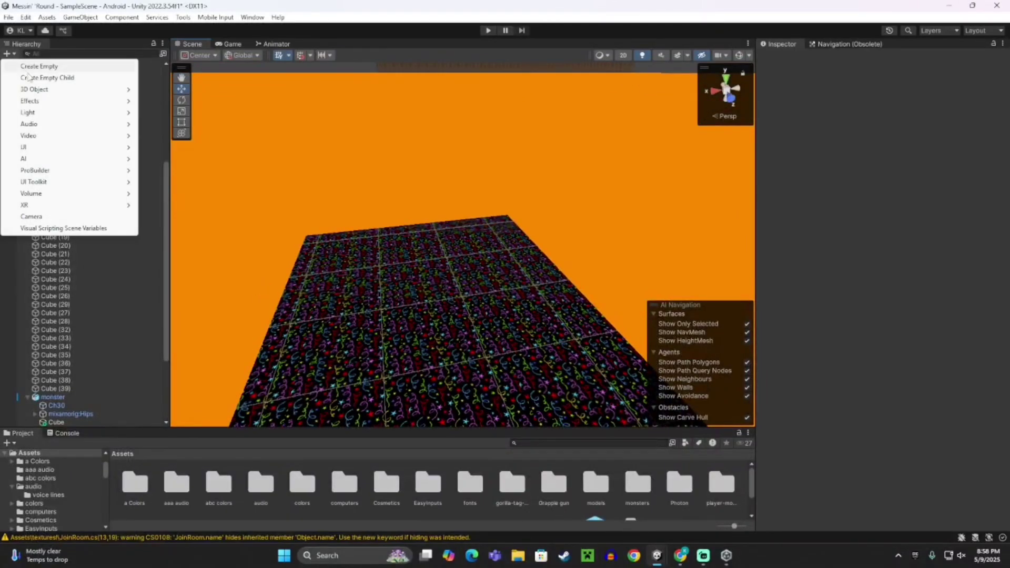
mouse_move(41, 93)
left_click(159, 90)
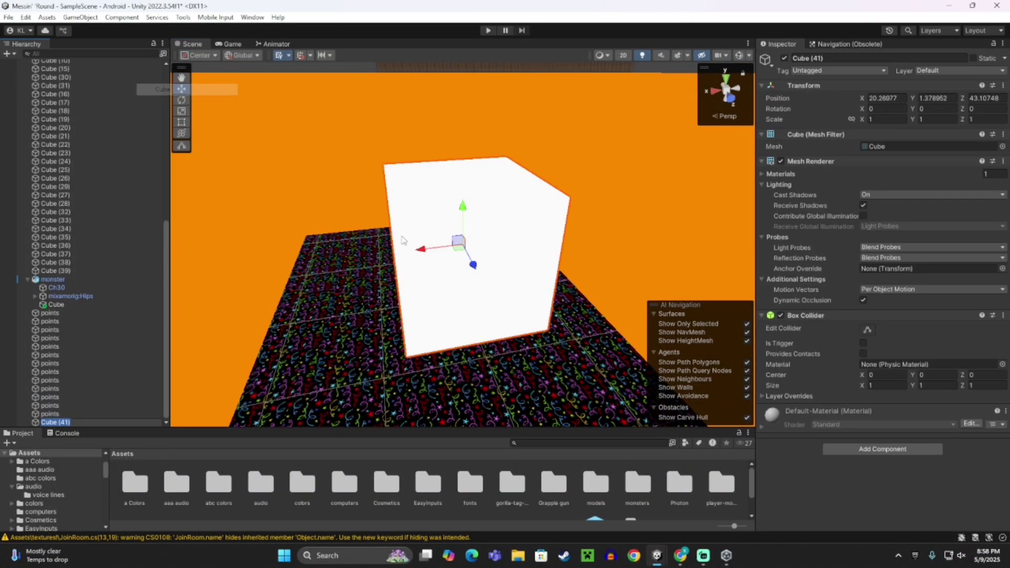
- Position the new cube on the enclosure floor at Y 1.07 and Z 43.09
key("w")
mouse_move(404, 243)
right_mouse_down()
mouse_move(430, 295)
mouse_move(415, 270)
mouse_move(417, 244)
right_mouse_up()
key("w")
key("s")
key("w")
left_click_drag(417, 245, 430, 347, "alt")
key("w")
right_click_drag(430, 347, 579, 220)
scroll(408, 233, "down", 3)
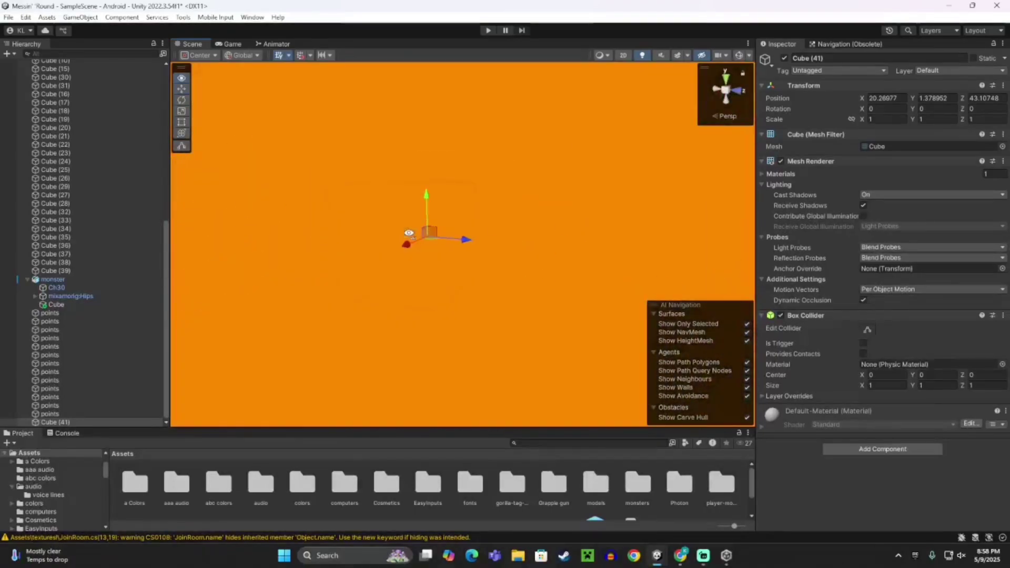
scroll(450, 243, "up", 3)
left_click_drag(450, 224, 342, 258)
right_click_drag(479, 284, 574, 376)
key("s")
key("w")
key("s")
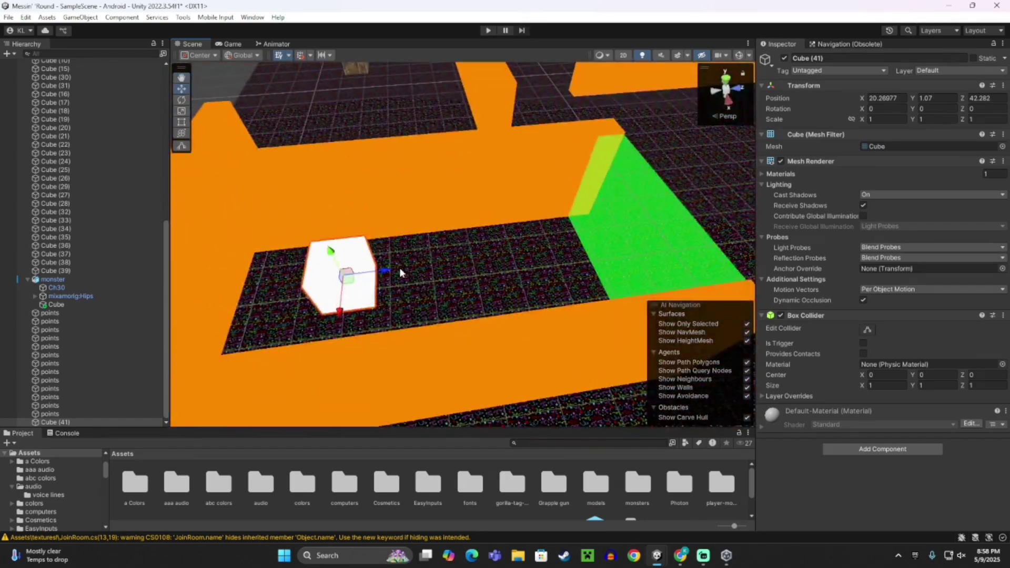
left_click_drag(398, 271, 425, 278)
right_click_drag(447, 295, 357, 226)
key("w")
key("s")
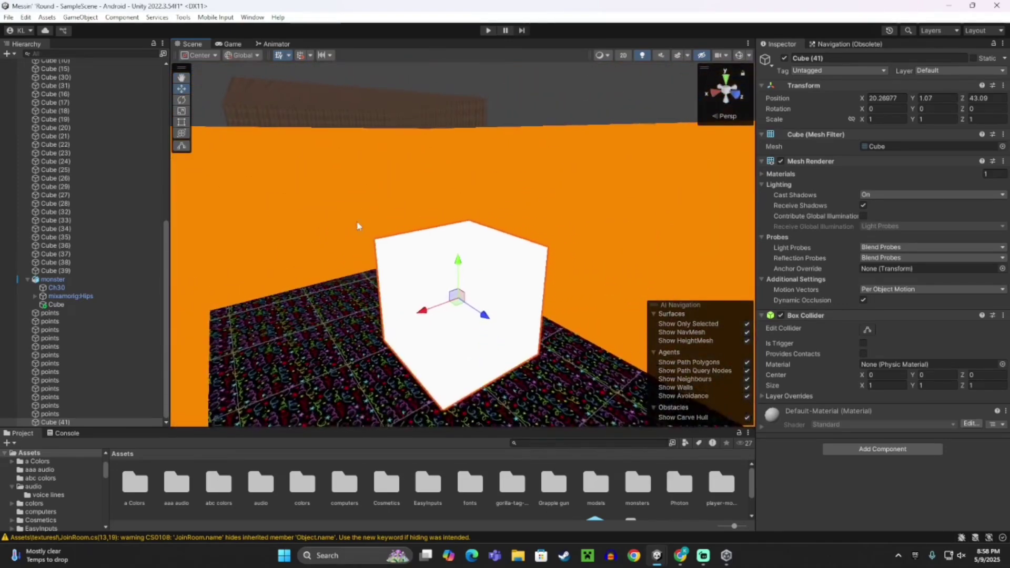
- Remove the Box Collider, Mesh Renderer and Mesh Filter components from the enclosure cube
left_click(1003, 316)
left_click(934, 343)
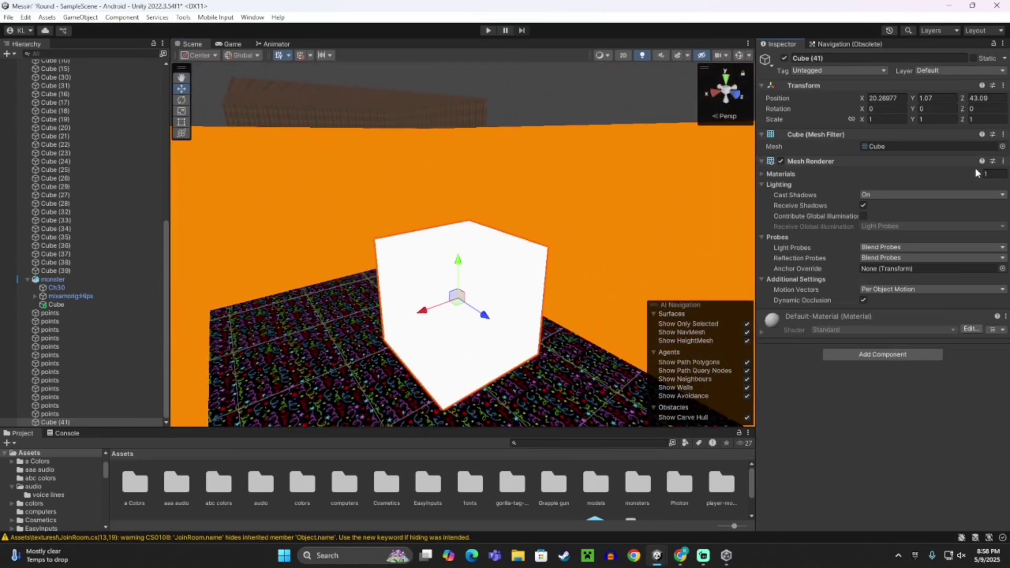
left_click(1002, 160)
left_click(933, 191)
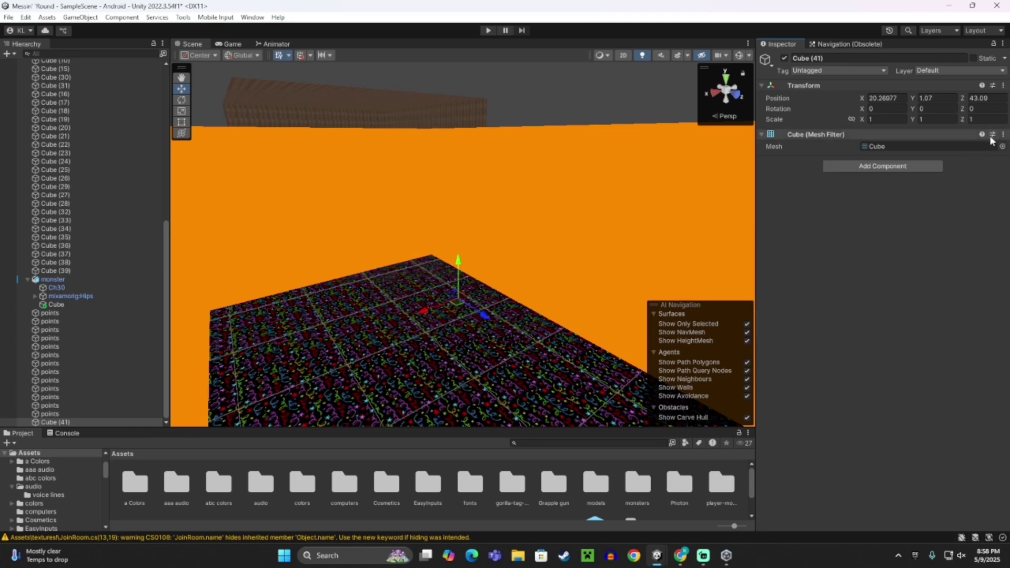
left_click(1002, 134)
left_click(932, 159)
- Rename the stripped-down enclosure object as respawn
left_click_drag(473, 251, 484, 339, "alt")
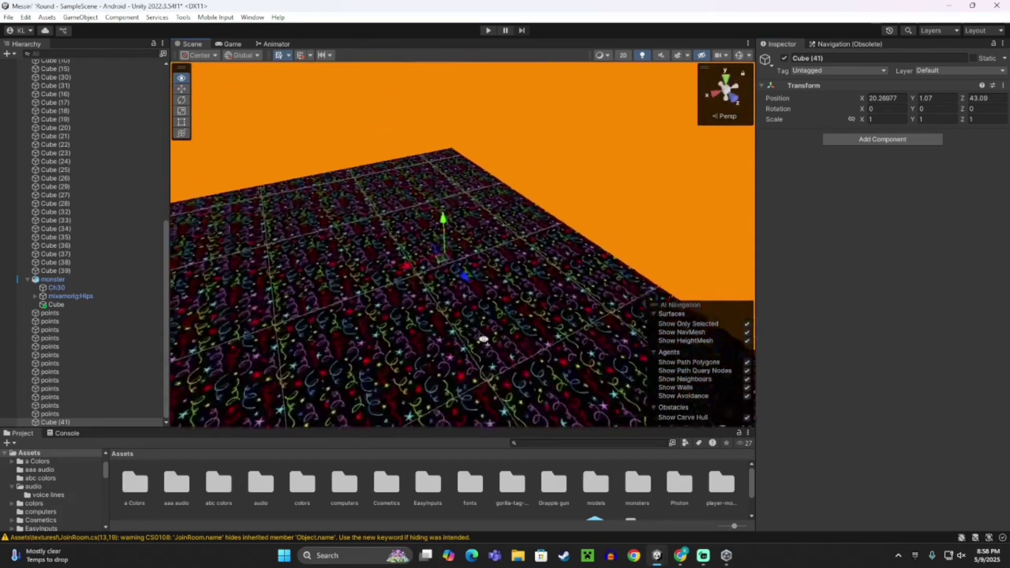
scroll(483, 339, "down", 5)
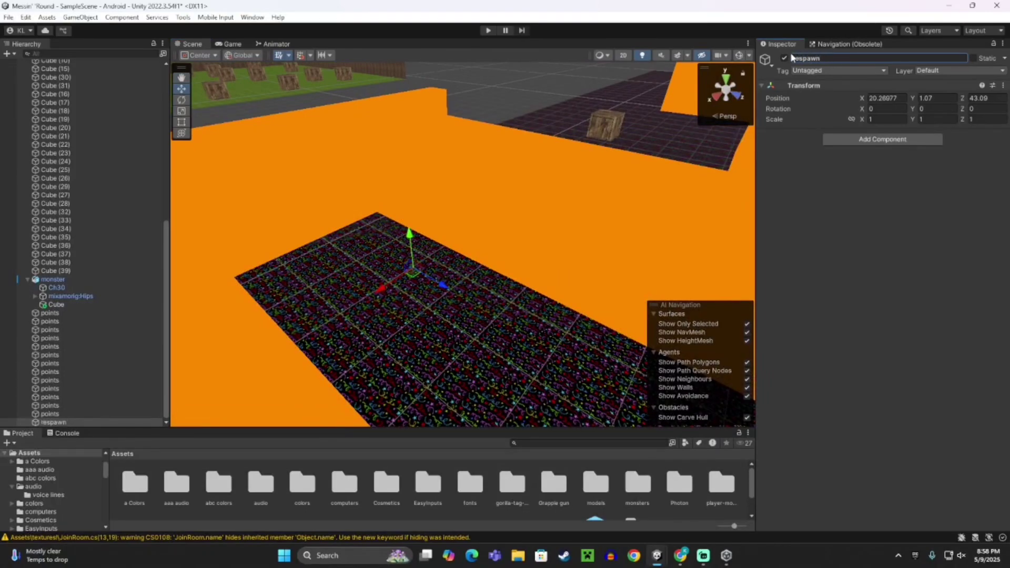
left_click(588, 70)
- On the monster's trigger cube, assign respawn as the Teleport Location and set the Wait Time to 1.5
key("w")
right_click_drag(362, 259, 572, 264)
left_click(451, 317)
right_click_drag(370, 305, 413, 333)
key("w")
scroll(412, 334, "down", 2)
scroll(896, 381, "down", 1)
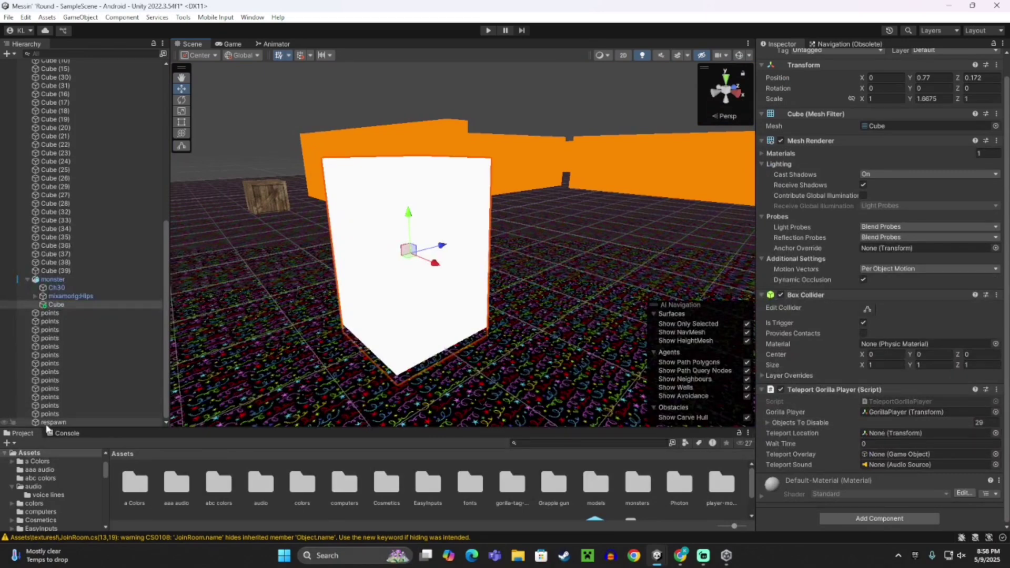
left_click(883, 432)
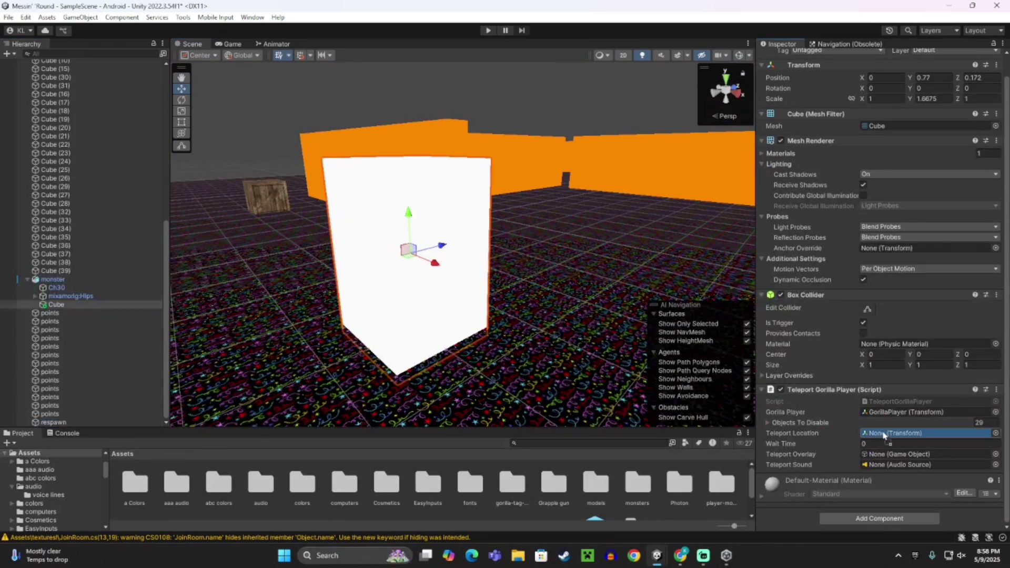
left_click(880, 444)
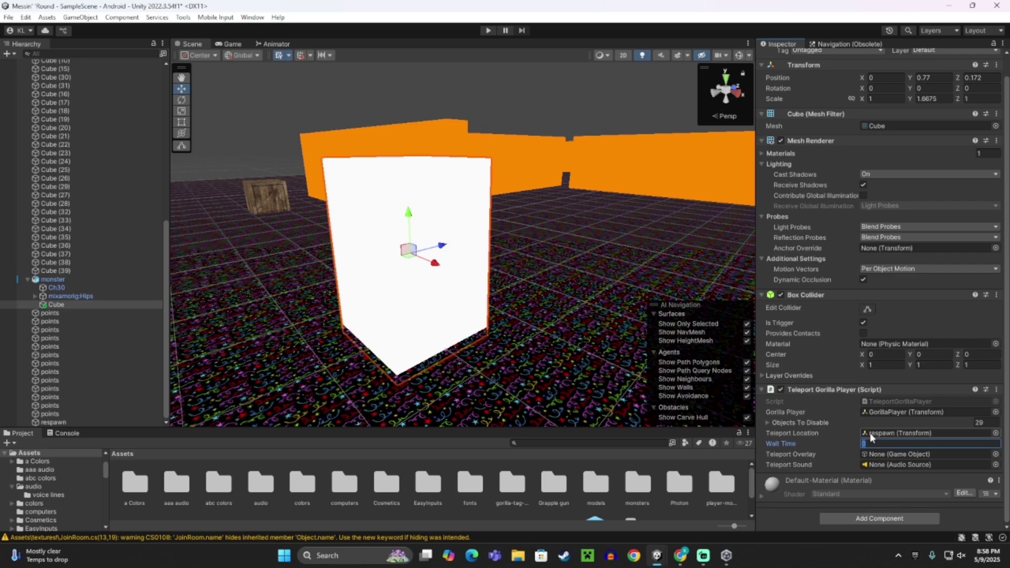
type("1.5")
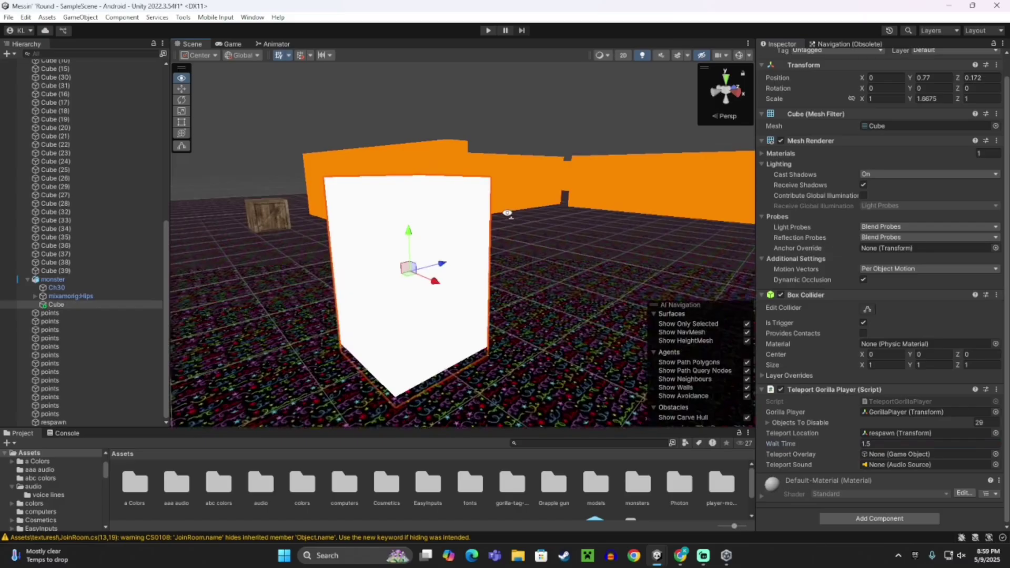
- Search the project assets for "skin" and open the source folder of the-backrooms-skin-stealer-w-animations
right_click_drag(508, 211, 451, 299)
left_click(501, 165)
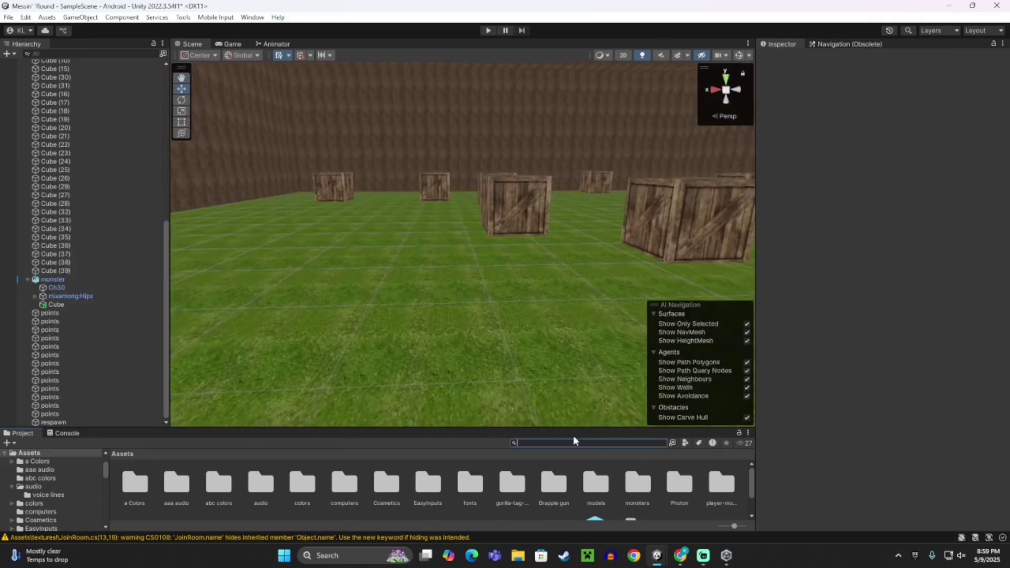
type("skin")
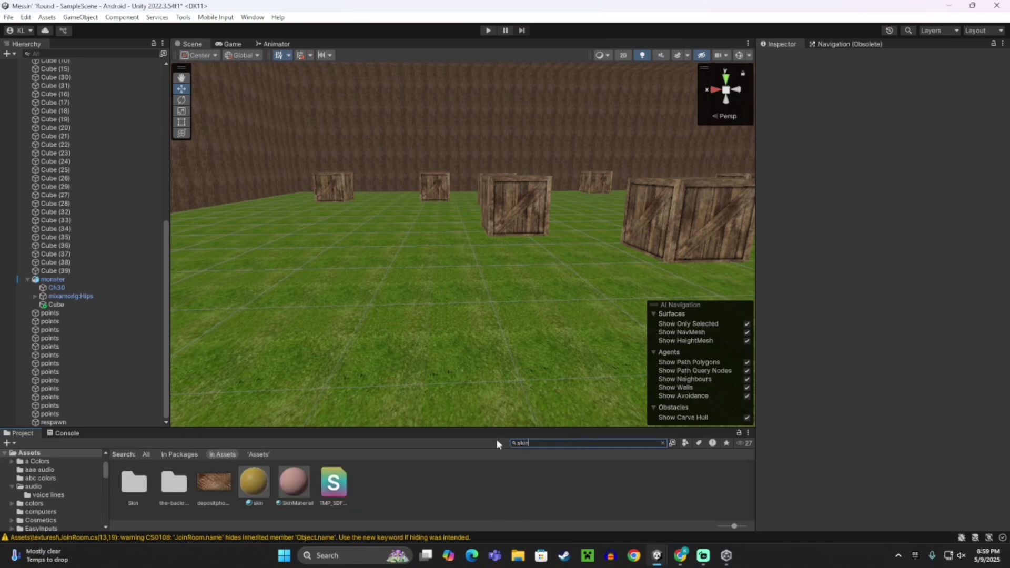
double_click(176, 482)
double_click(160, 486)
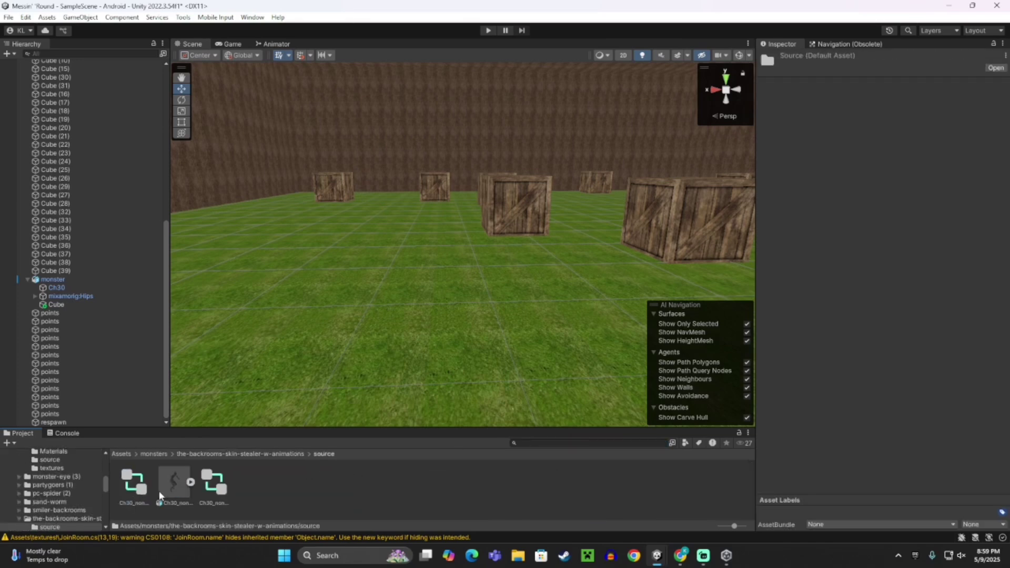
- Place the Ch30_nonPBR@Zombie Run model on the grass field among the wooden crates
left_click_drag(159, 490, 368, 369)
mouse_move(591, 390)
right_mouse_down()
mouse_move(468, 286)
mouse_move(484, 325)
mouse_move(595, 386)
right_mouse_up()
key("s")
scroll(1, 358, "up", 10)
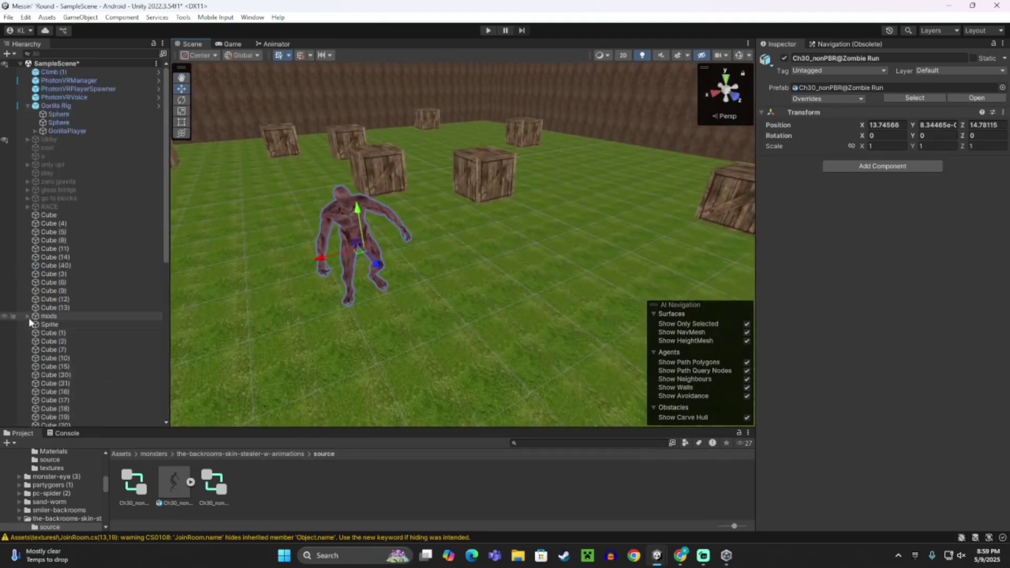
- Nest the Ch30_nonPBR@Zombie Run model under GorillaPlayer's Main Camera and rename it jumpscare
scroll(69, 262, "down", 12)
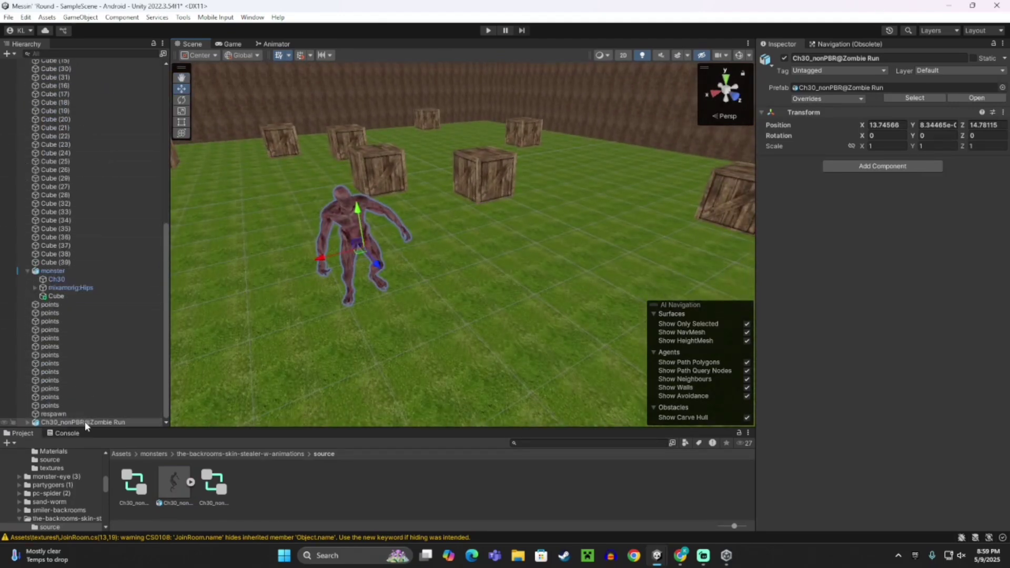
key("w")
right_click_drag(252, 336, 201, 279)
key("w")
right_click_drag(522, 275, 586, 300)
key("s")
left_click_drag(117, 421, 88, 59)
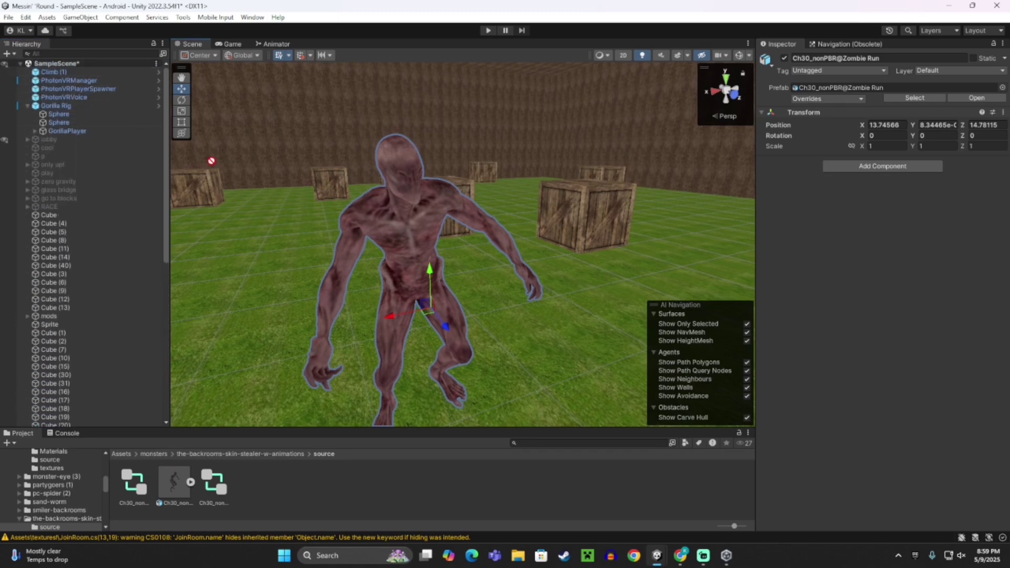
left_click_drag(36, 128, 90, 435)
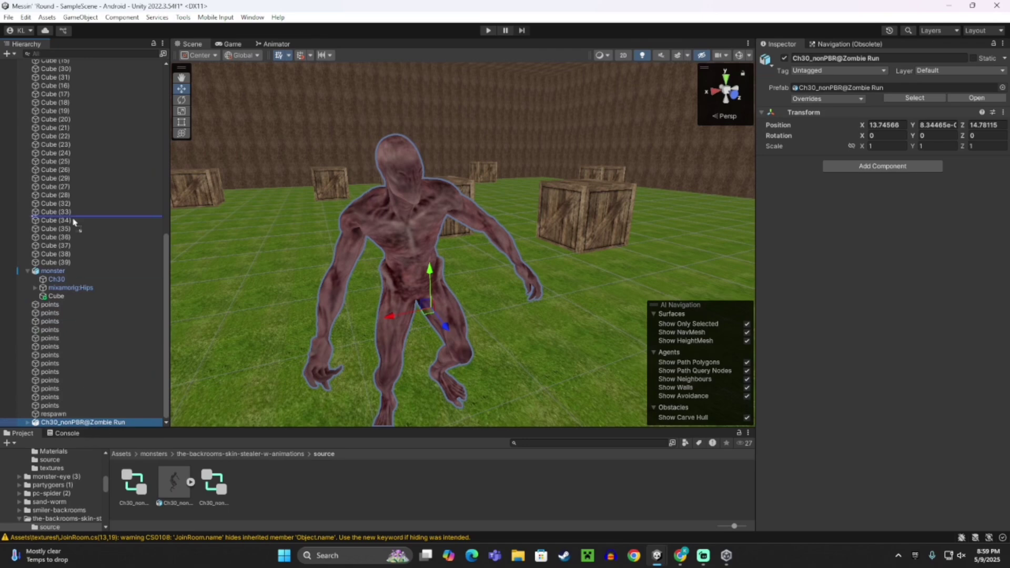
left_click_drag(74, 222, 65, 138)
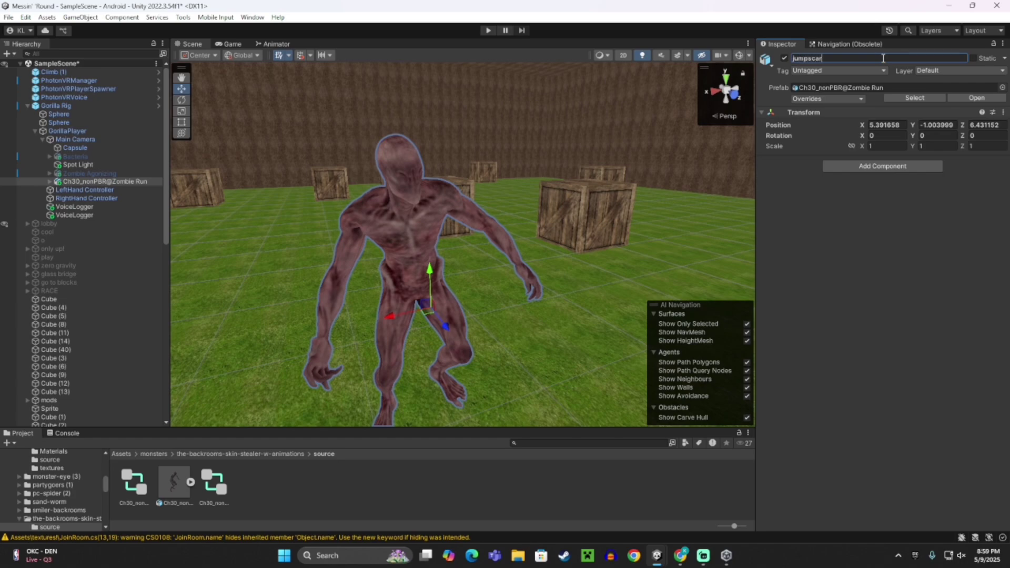
- Select the Main Camera and lock the Inspector on it, leaving its static flags as they are
right_click_drag(297, 116, 271, 220)
key("w")
key("s")
left_click(76, 138)
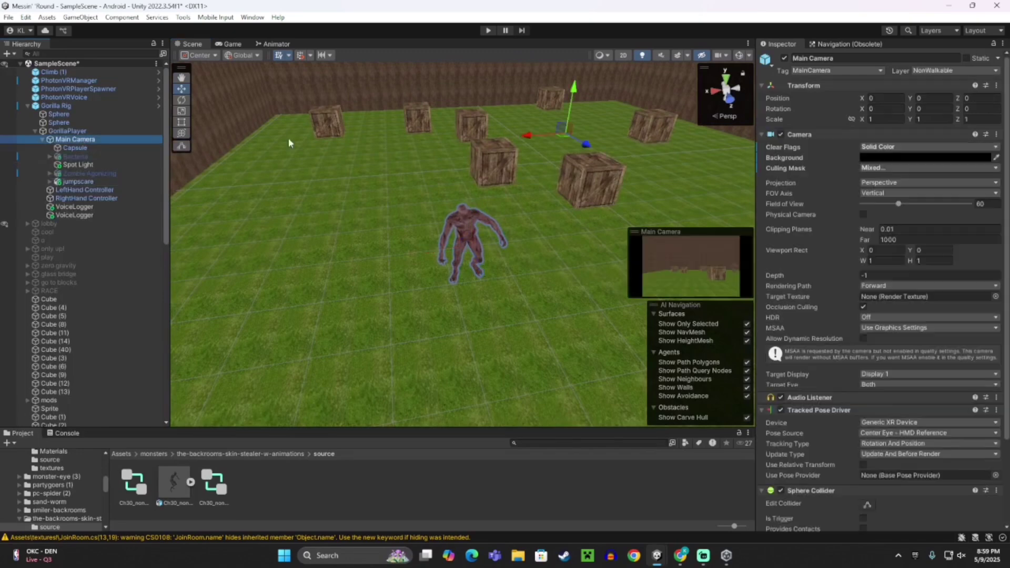
left_click(967, 57)
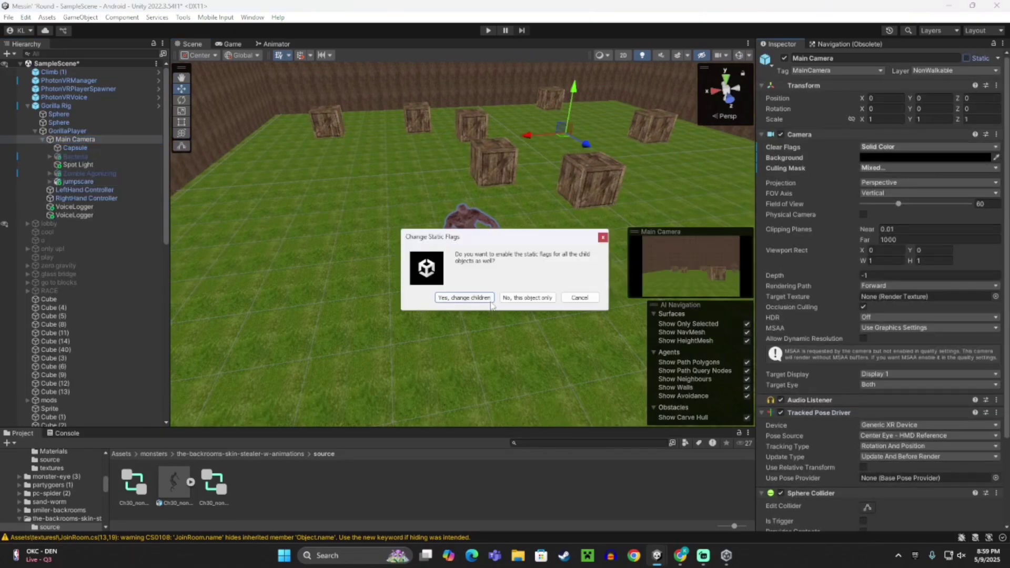
left_click(580, 297)
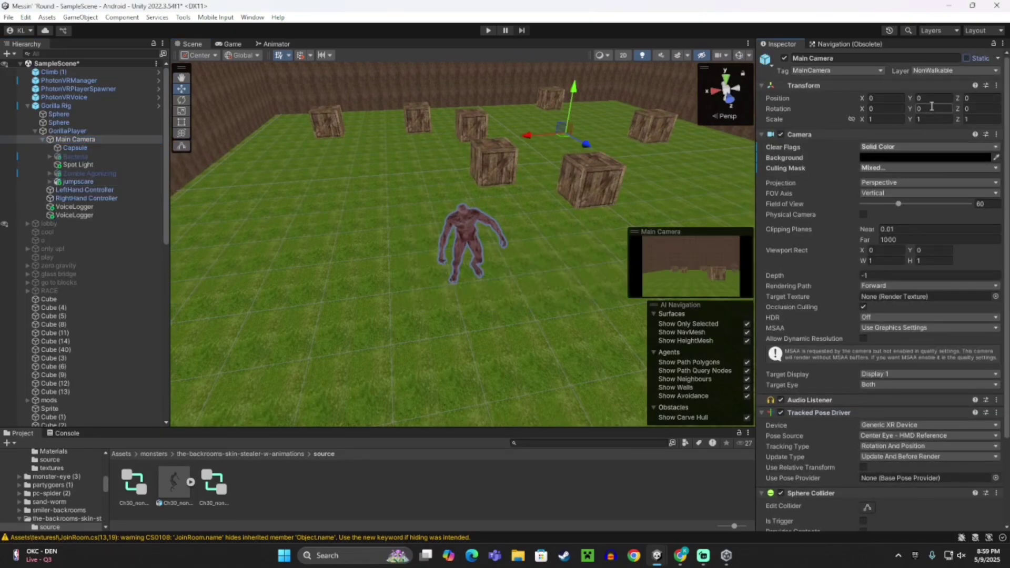
- Move the jumpscare monster right in front of the Main Camera and turn it about -190.5° around Y to face the view
left_click(465, 238)
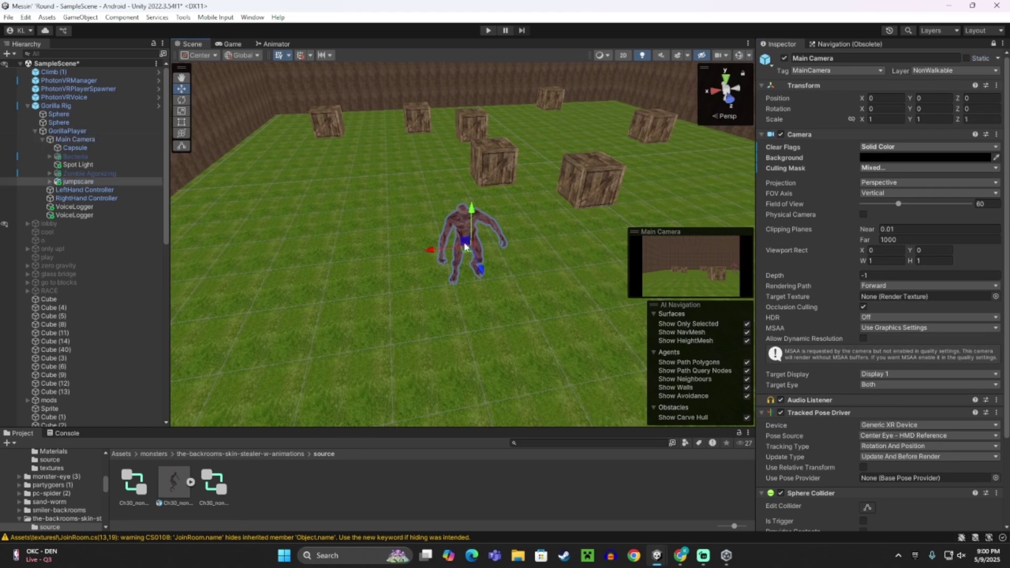
left_click_drag(469, 253, 552, 226)
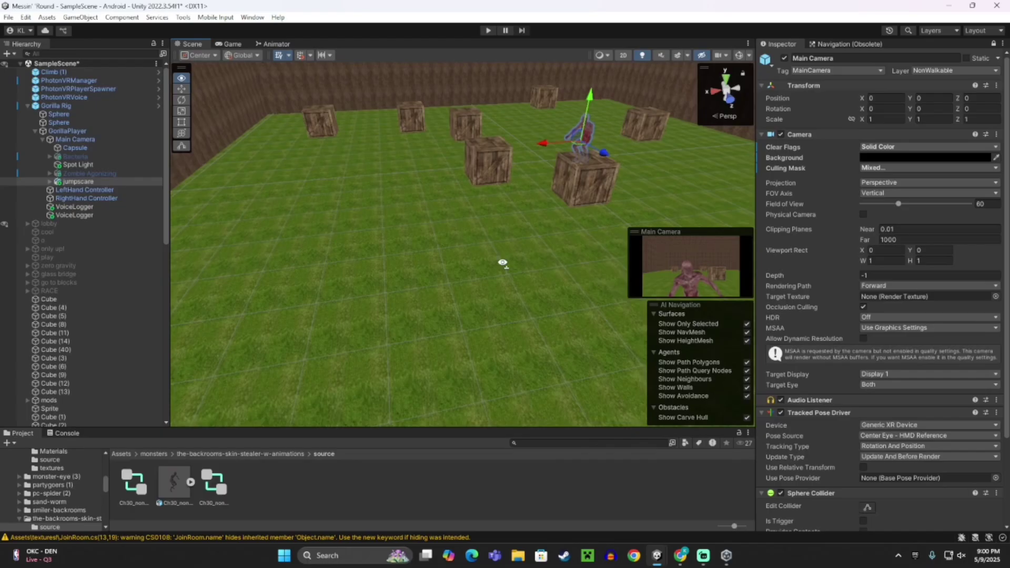
mouse_move(502, 263)
right_mouse_down()
mouse_move(577, 191)
mouse_move(525, 170)
mouse_move(593, 214)
mouse_move(318, 282)
mouse_move(530, 283)
mouse_move(489, 267)
right_mouse_up()
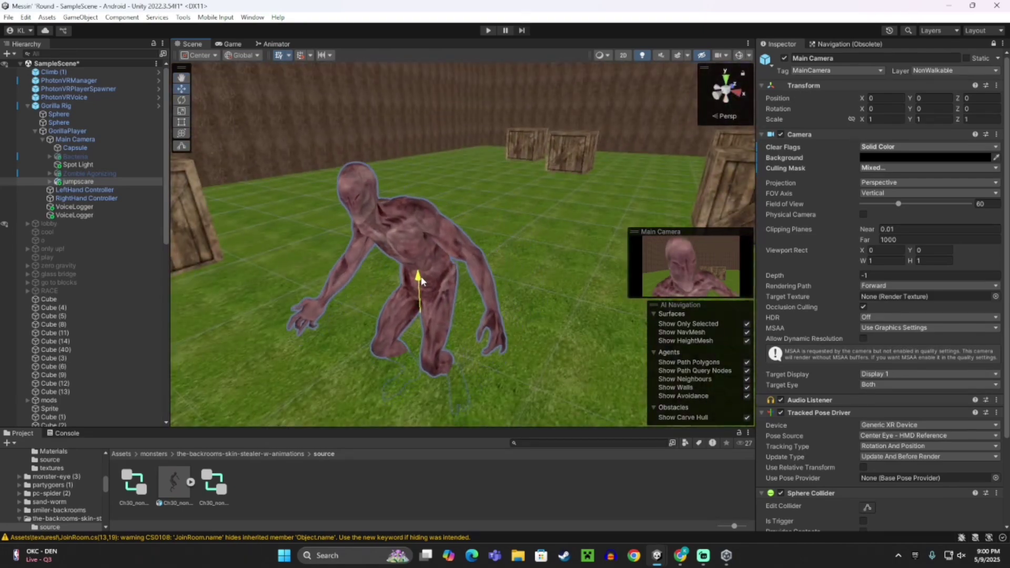
right_click_drag(454, 298, 362, 227)
key("w")
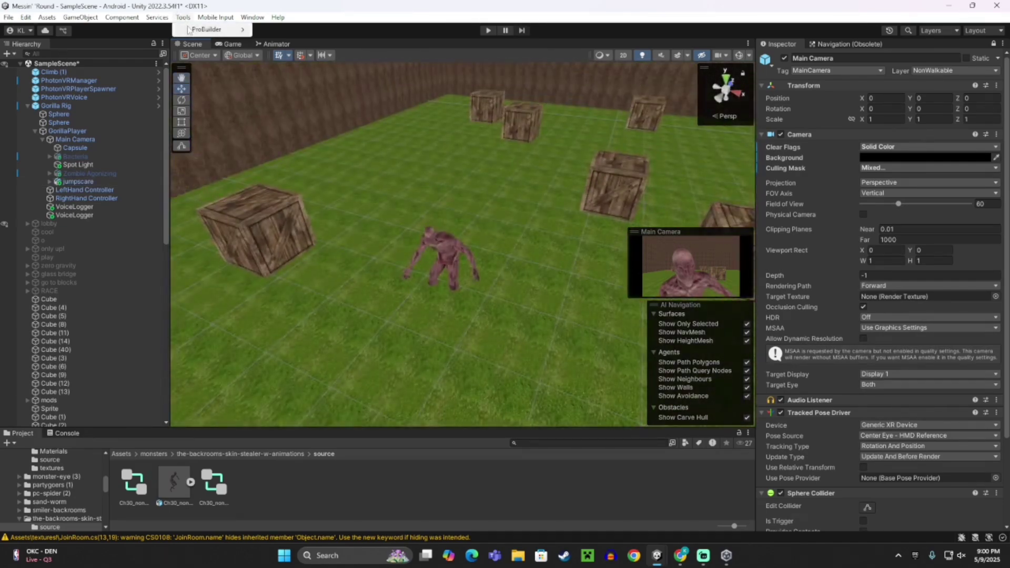
- Draw a ProBuilder cube on the grass that surrounds the jumpscare monster
left_click(287, 29)
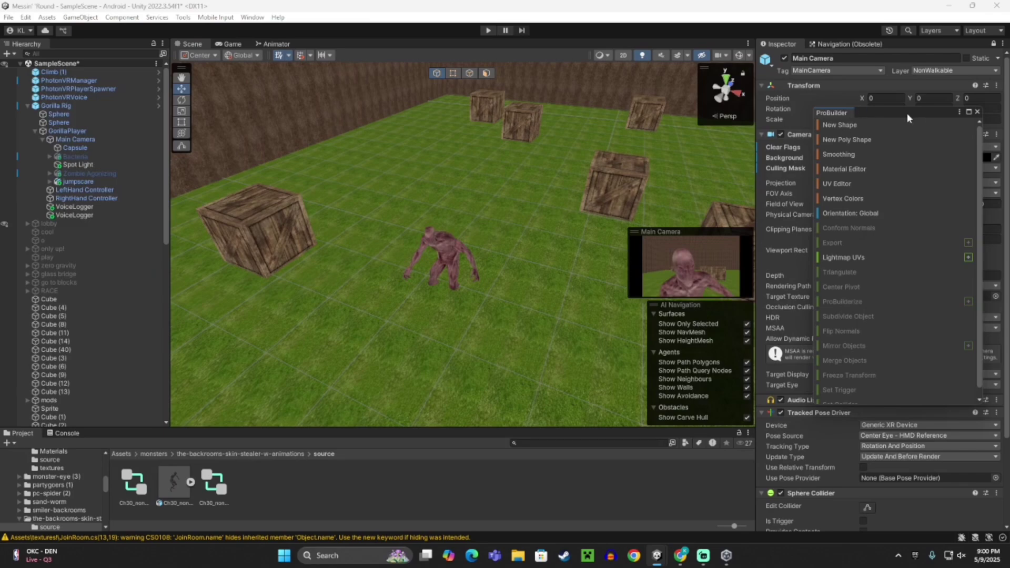
left_click_drag(906, 112, 887, 112)
left_click(815, 127)
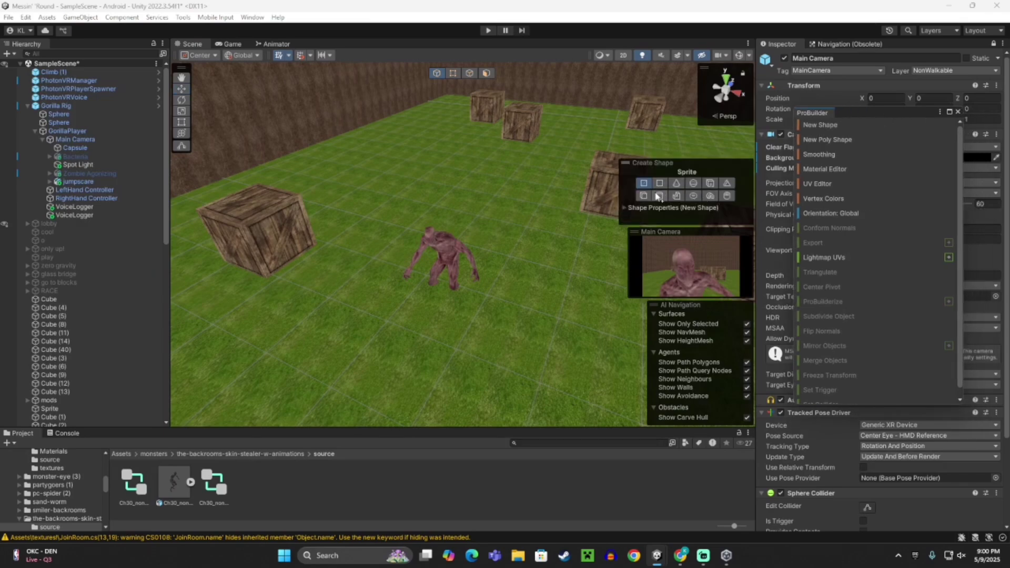
mouse_move(473, 233)
left_mouse_down("alt")
mouse_move(558, 279)
mouse_move(542, 270)
left_mouse_up("alt")
left_click_drag(434, 264, 498, 322)
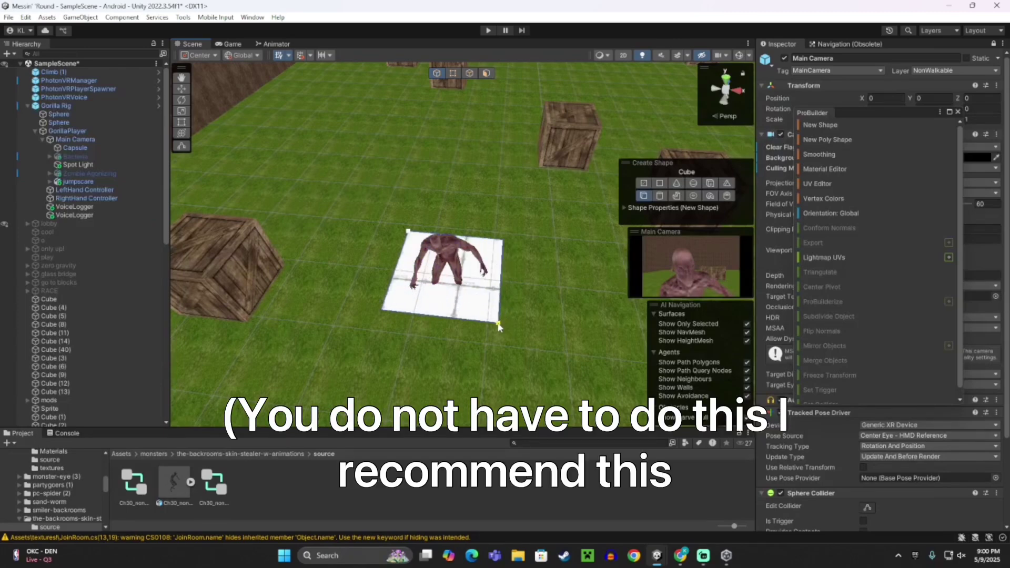
left_click(498, 249)
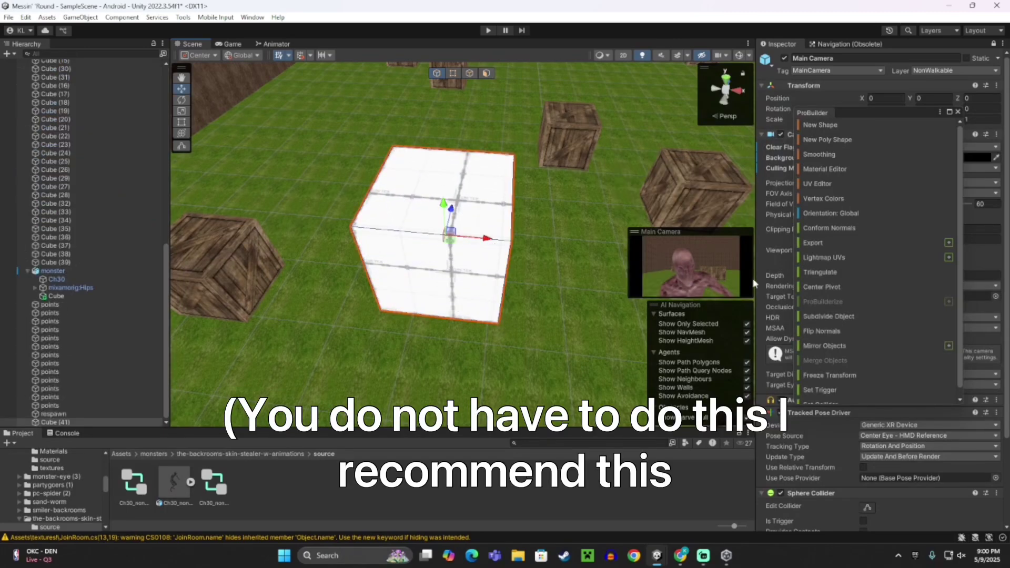
- Flip the normals of the new cube and shift it so its inner walls enclose the jumpscare monster
scroll(880, 400, "down", 3)
left_click(819, 323)
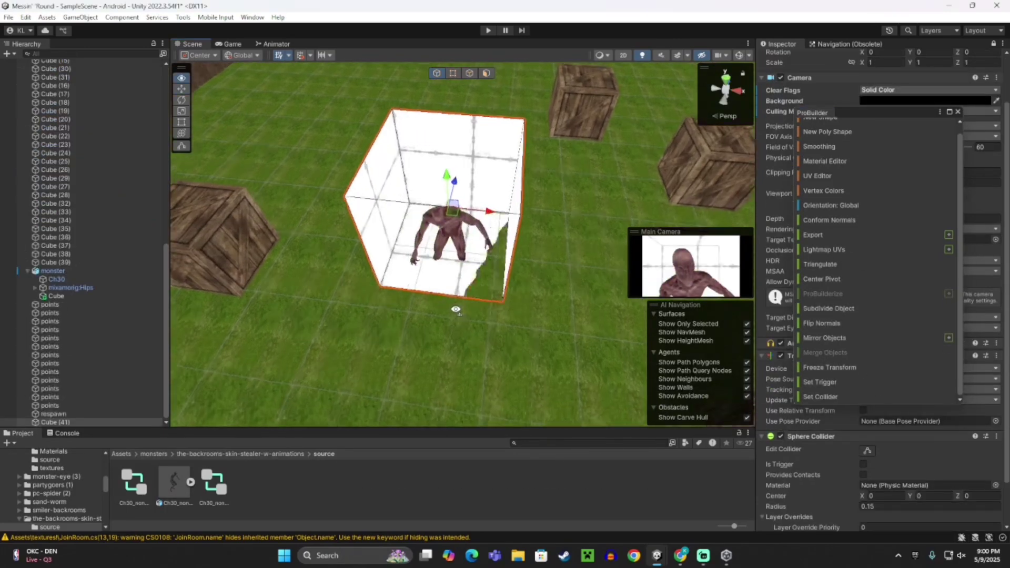
scroll(445, 209, "down", 3)
left_click_drag(457, 226, 457, 238)
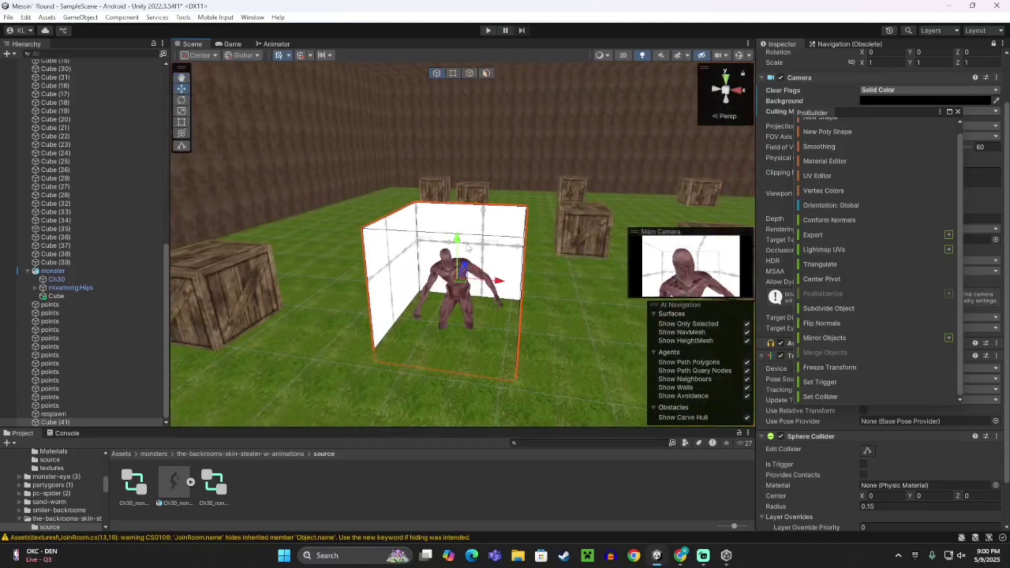
key("w")
right_click_drag(485, 285, 423, 268)
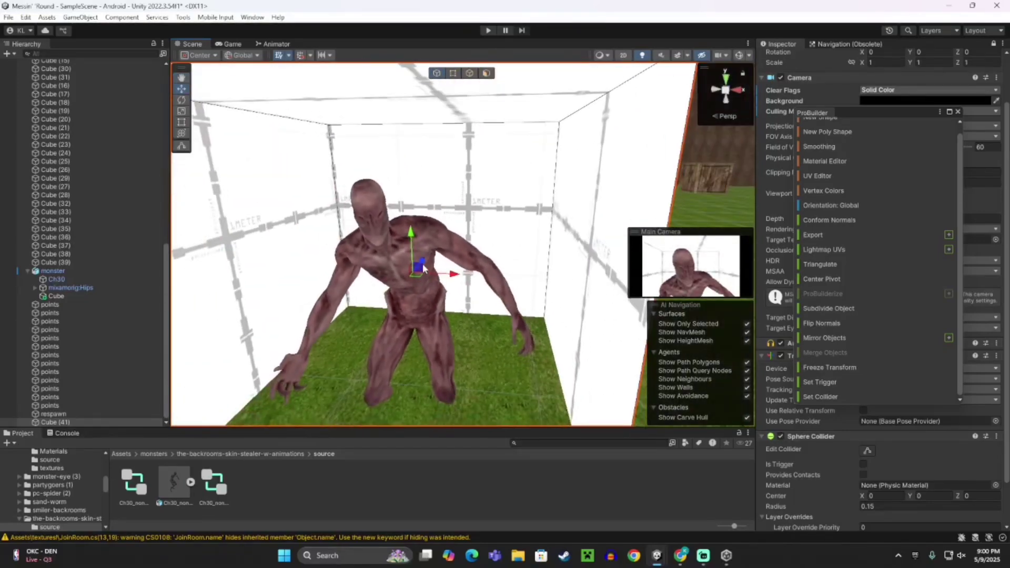
left_click_drag(424, 264, 291, 322)
right_click_drag(290, 322, 263, 333)
- Create a new material in the a Colors folder and close the ProBuilder window
scroll(49, 497, "up", 10)
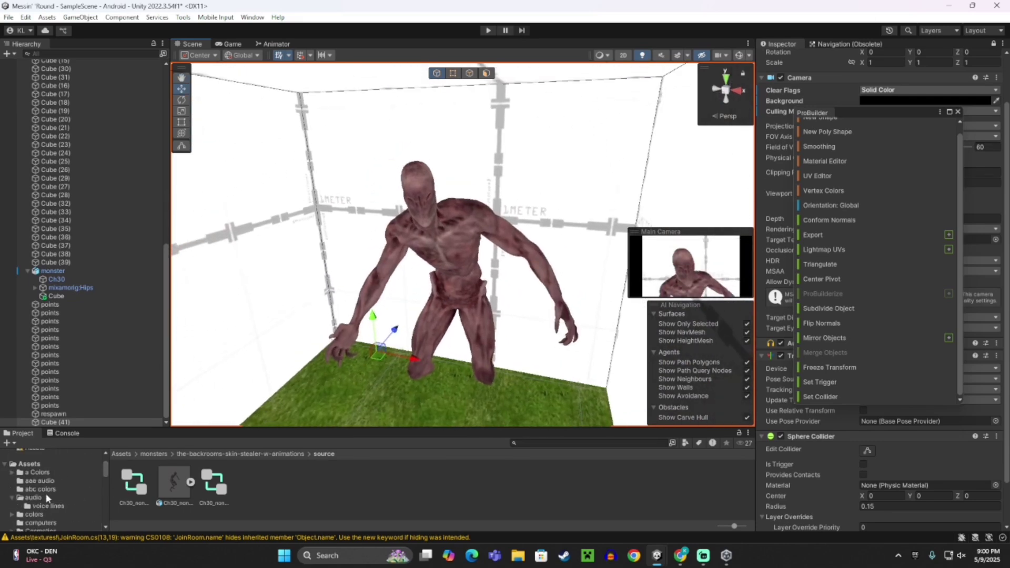
left_click(46, 514)
left_click(40, 504)
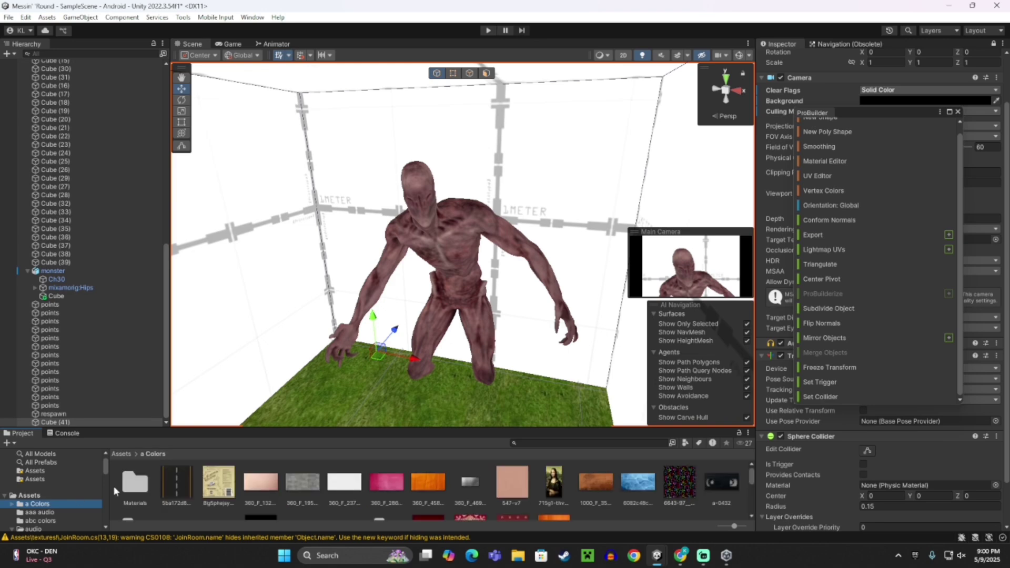
scroll(336, 500, "down", 5)
scroll(475, 501, "down", 2)
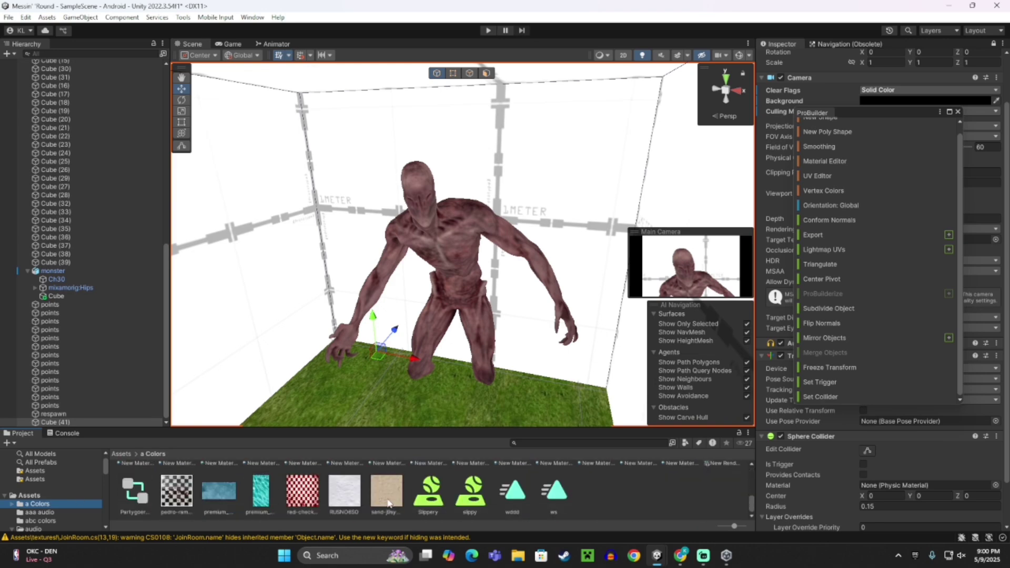
right_click(652, 500)
mouse_move(694, 183)
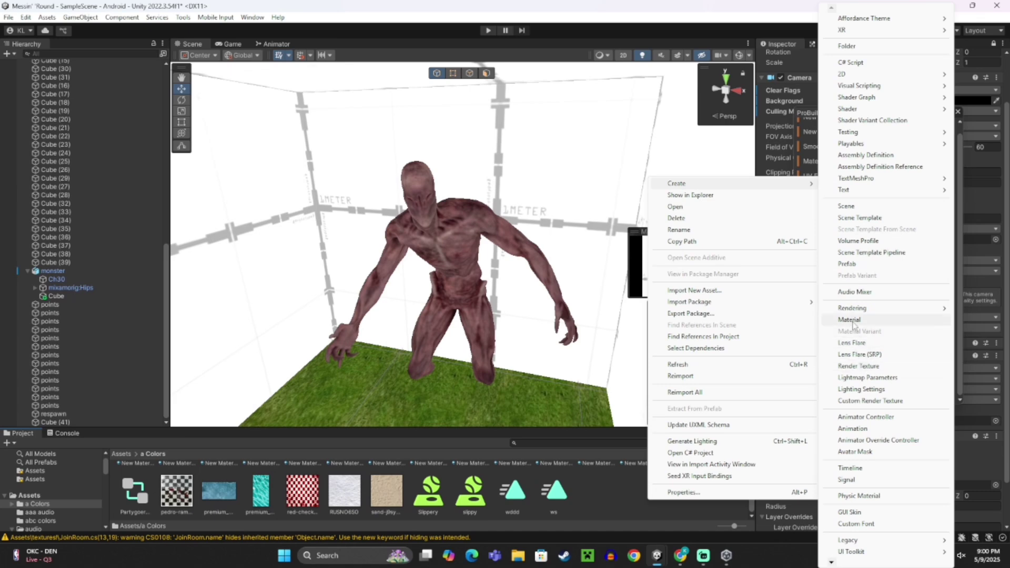
left_click(851, 320)
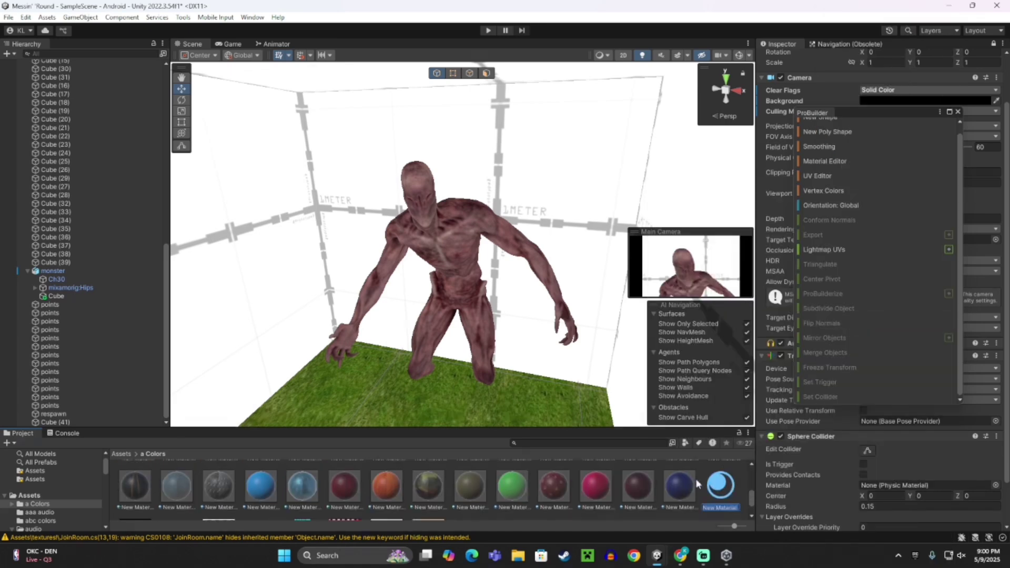
left_click(957, 112)
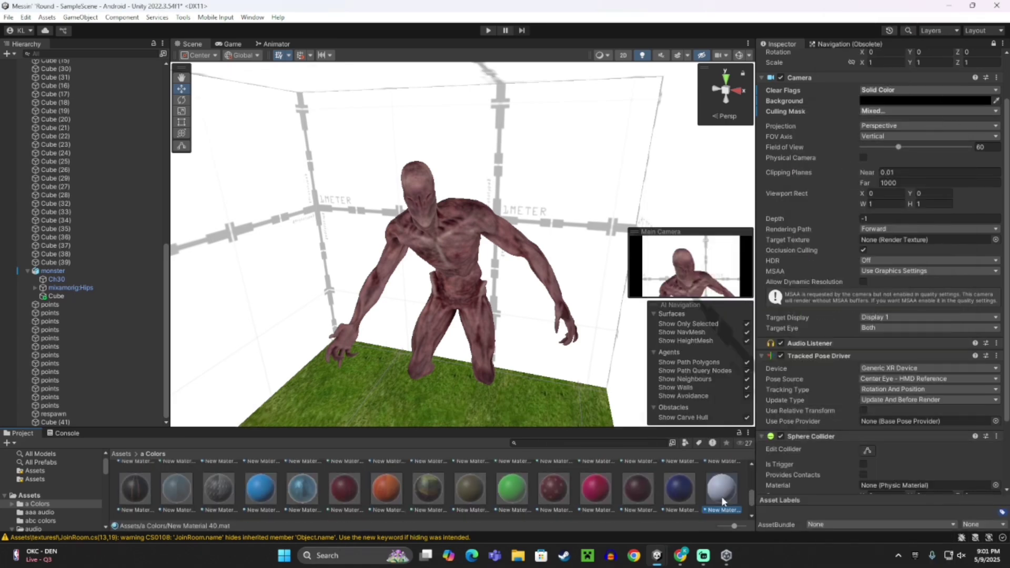
- Unlock the Inspector and set the new material's Albedo color to black
scroll(911, 83, "up", 3)
left_click(993, 44)
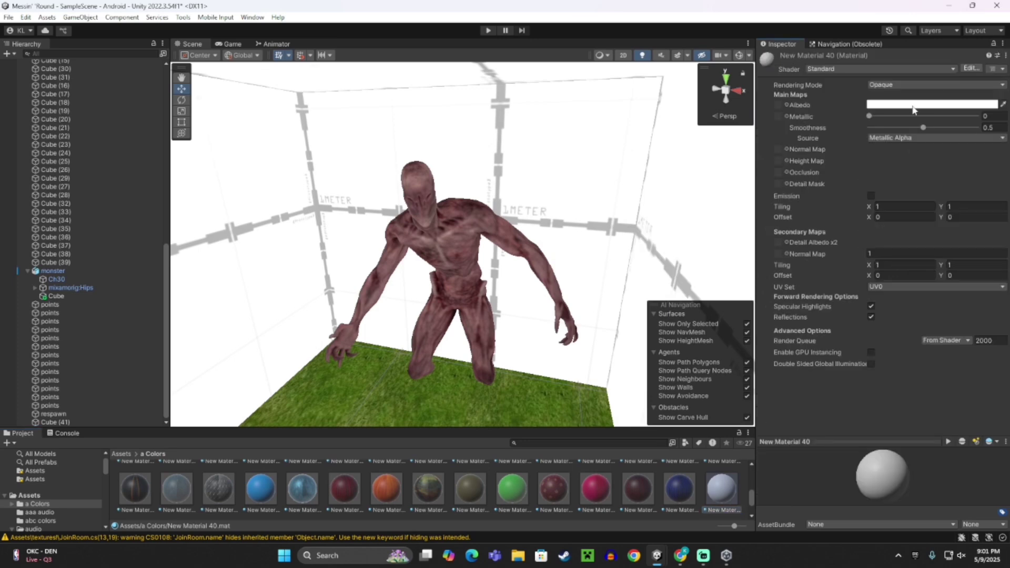
left_click(913, 106)
left_click_drag(916, 166, 898, 254)
left_click(826, 370)
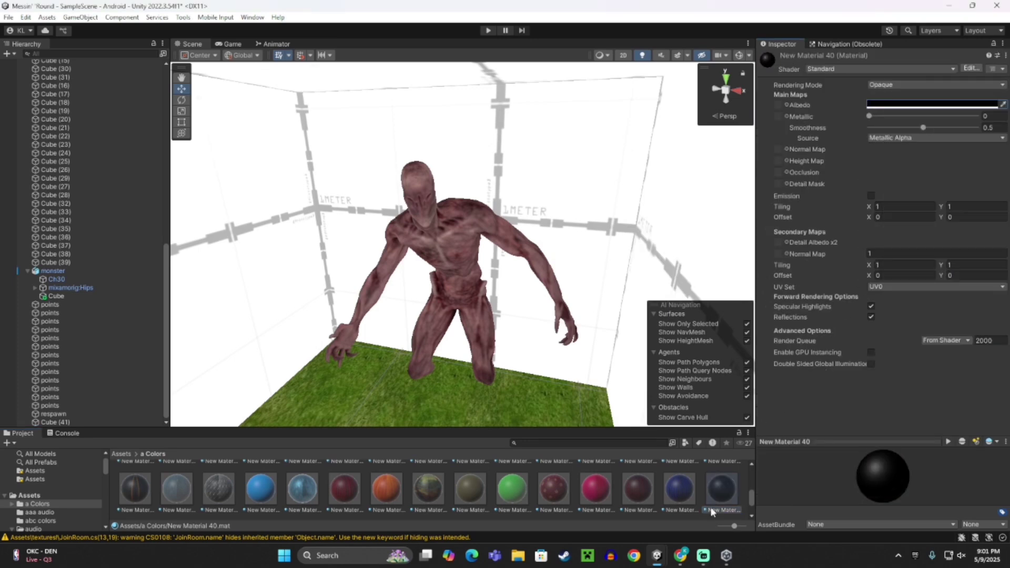
- Apply the black material to the cube around the jumpscare monster and select the monster inside it
left_click_drag(720, 492, 597, 240)
right_click_drag(591, 214, 420, 239)
key("w")
left_click(458, 259)
right_click_drag(510, 293, 479, 293)
left_click(415, 265)
right_click_drag(419, 274, 498, 184)
left_click(469, 290)
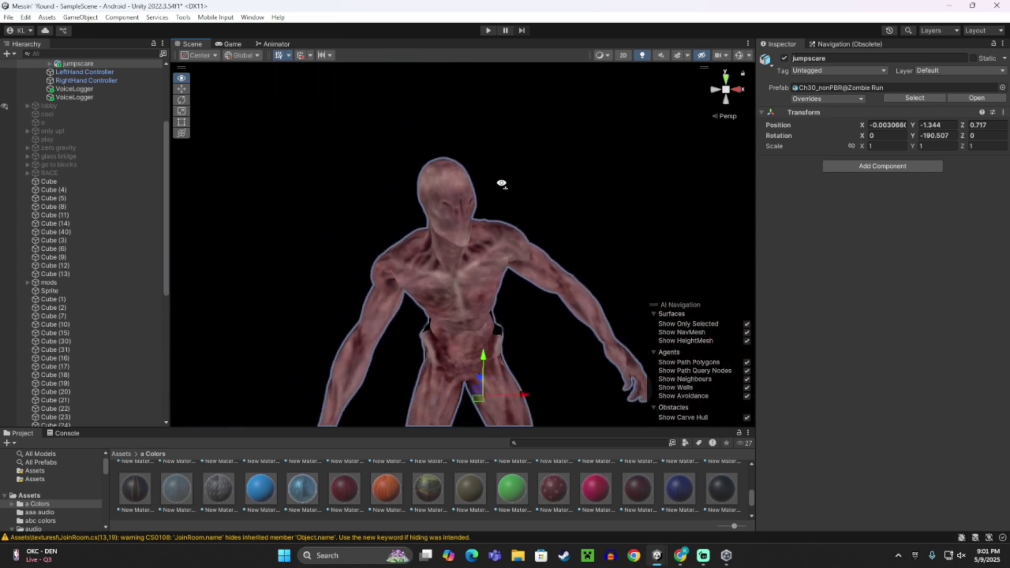
- Select the mixamorig:Neck bone inside the jumpscare model's rig, try scaling it, and undo the scaling
scroll(108, 216, "up", 5)
left_click(50, 182)
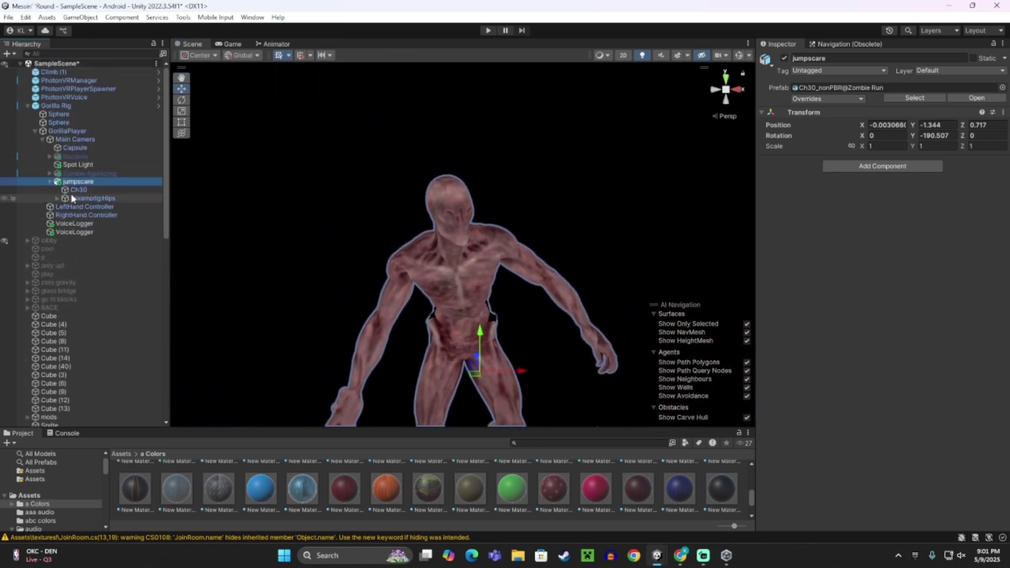
left_click(57, 198)
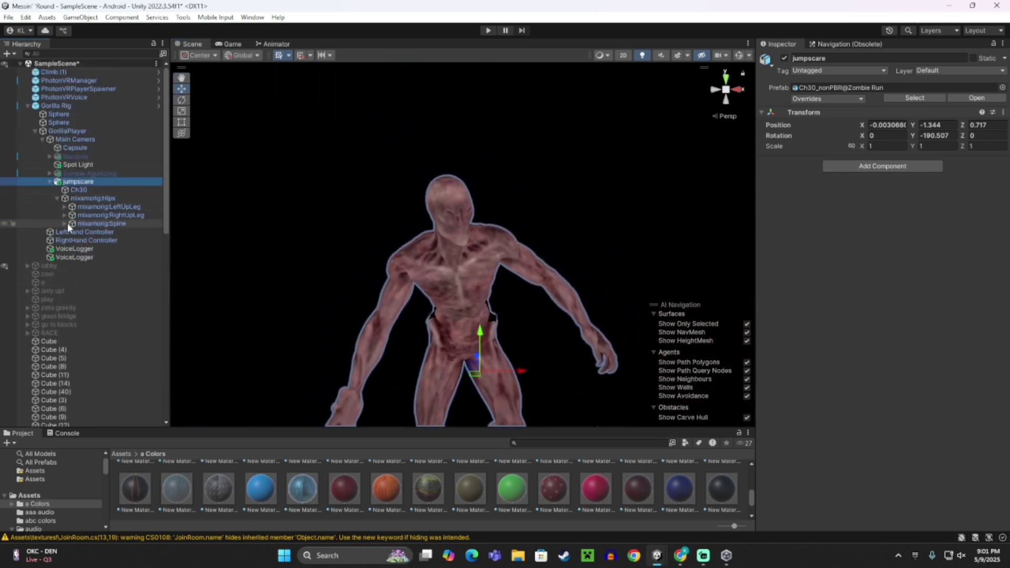
left_click(65, 223)
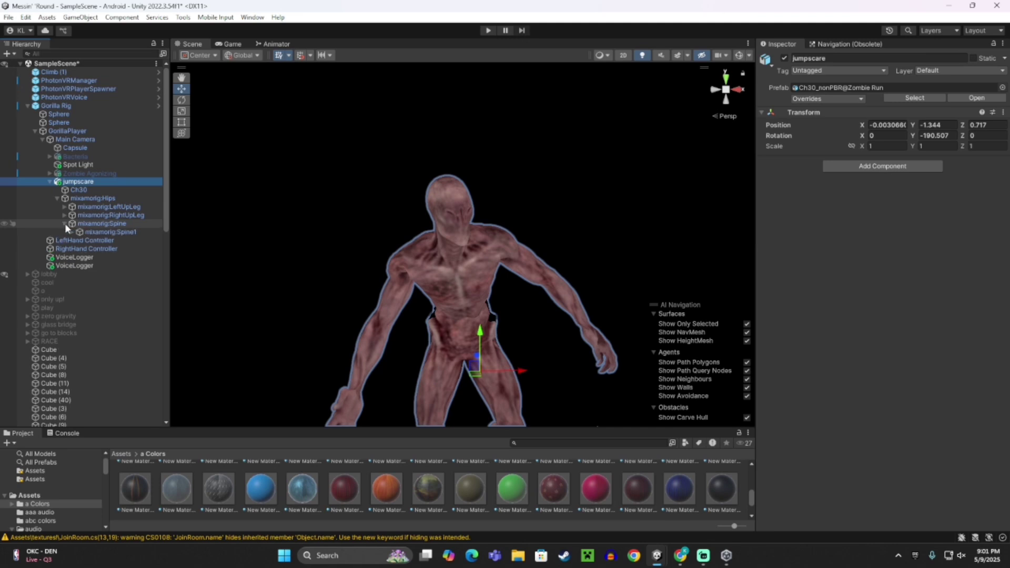
left_click(72, 231)
left_click(79, 240)
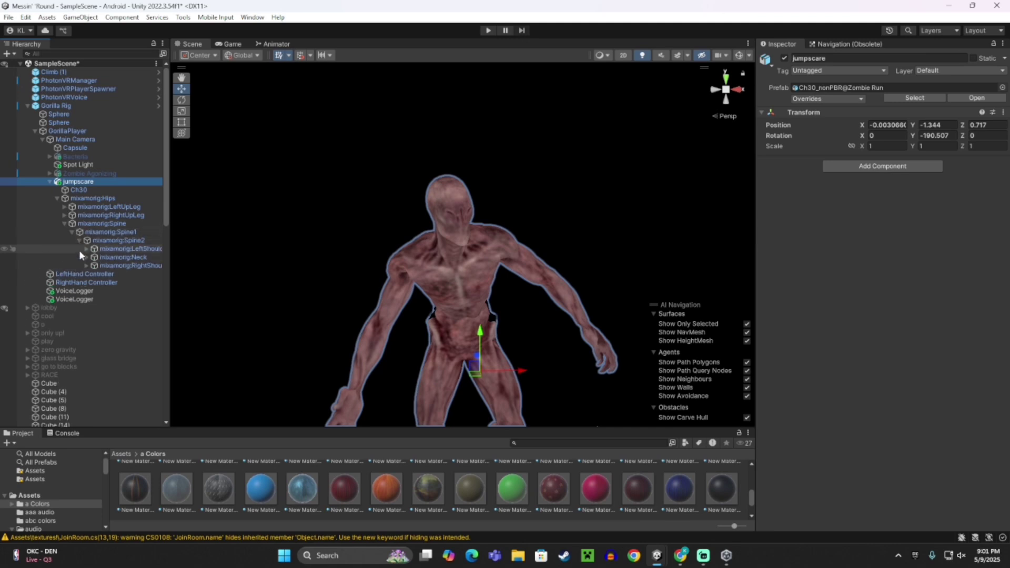
left_click(123, 258)
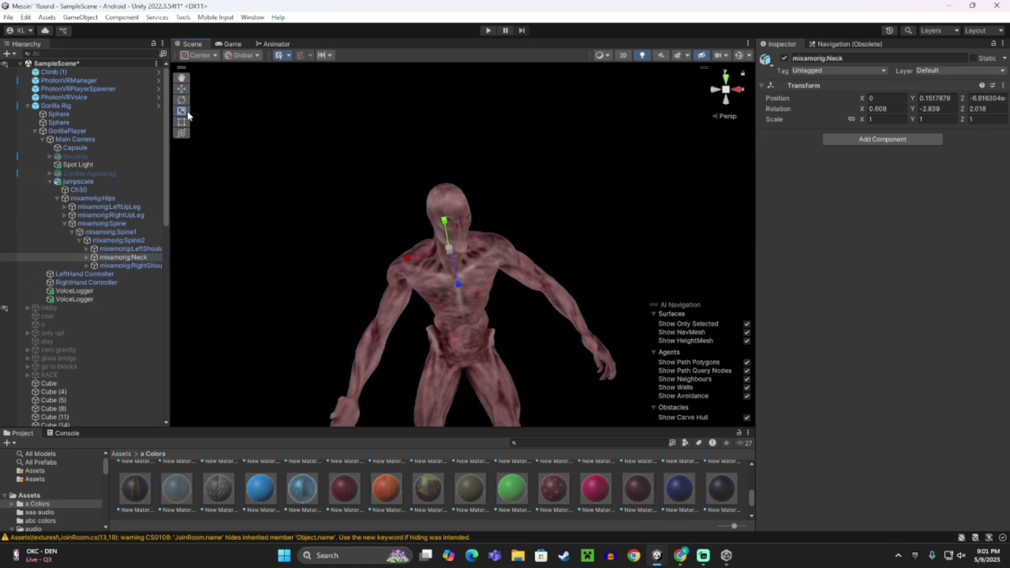
left_click_drag(444, 248, 509, 297)
key("ctrl+z")
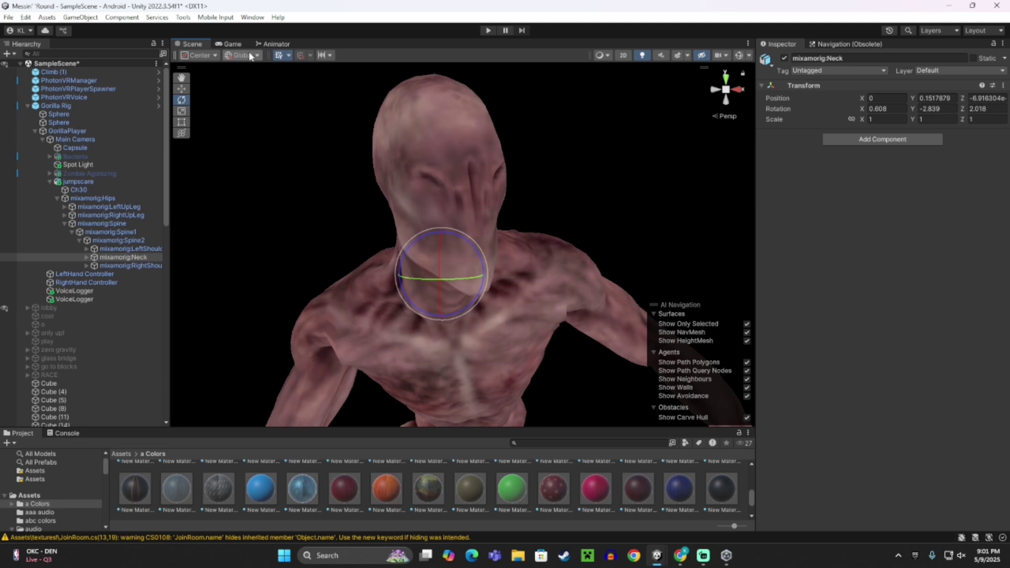
- Open the Animation window for the selected neck bone
left_click(253, 18)
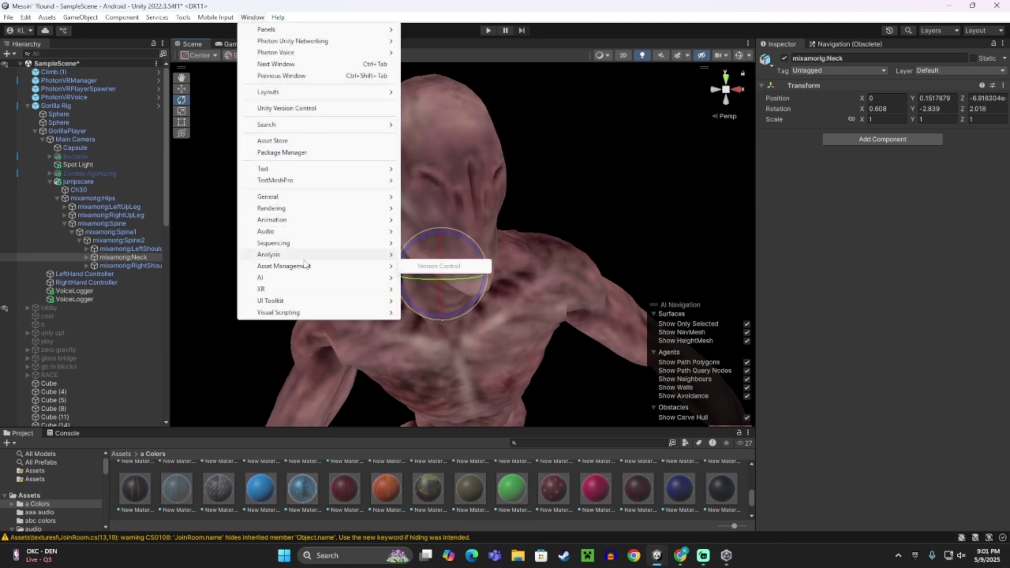
mouse_move(303, 259)
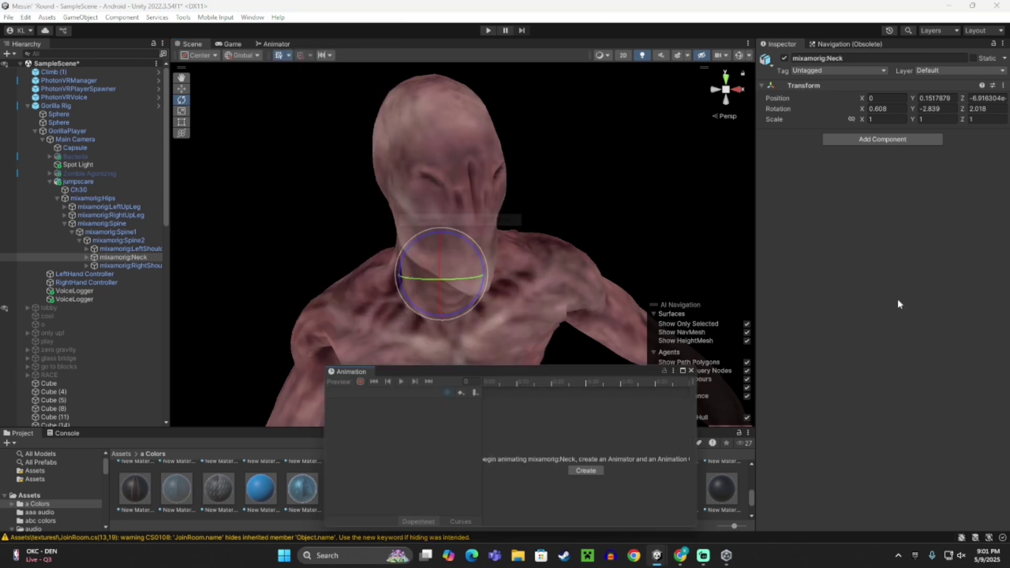
- Create an animation clip for the neck bone, record several neck rotation keyframes close together on the timeline, and preview it
left_click(411, 288)
left_click(664, 261)
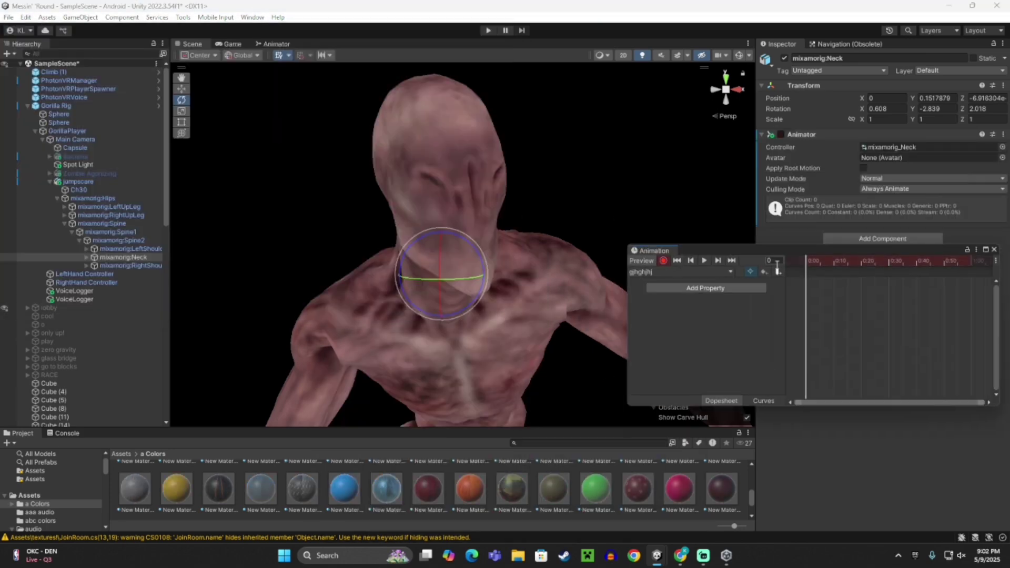
left_click(814, 261)
left_click_drag(442, 279, 416, 277)
left_click(825, 261)
left_click(842, 261)
left_click(847, 261)
left_click(703, 261)
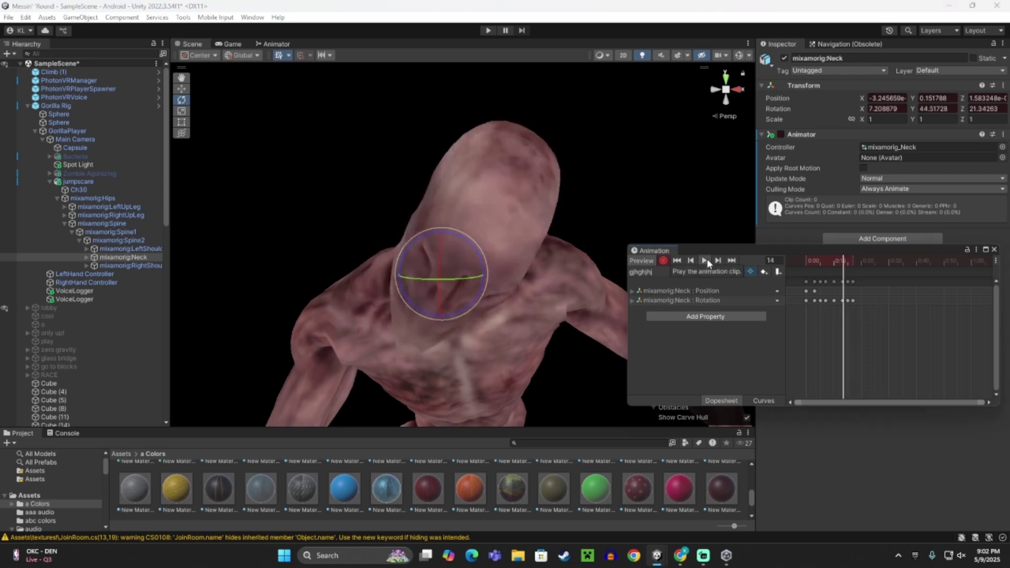
- Close the Animation window and remove the Animator component from the neck bone
left_click(994, 250)
right_click(801, 135)
left_click(836, 158)
- Reopen the Animation window and create a new clip named fthghfgh for the neck bone
left_click(252, 17)
left_click(421, 224)
left_click(888, 349)
type("fthghfgh")
left_click(415, 286)
- Record neck rotation keyframes in varying directions spread up to frame 66, preview the clip, and close the Animation window
left_click(663, 261)
left_click(834, 261)
left_click(891, 261)
left_click_drag(464, 270, 483, 221)
left_click(916, 261)
left_click(944, 261)
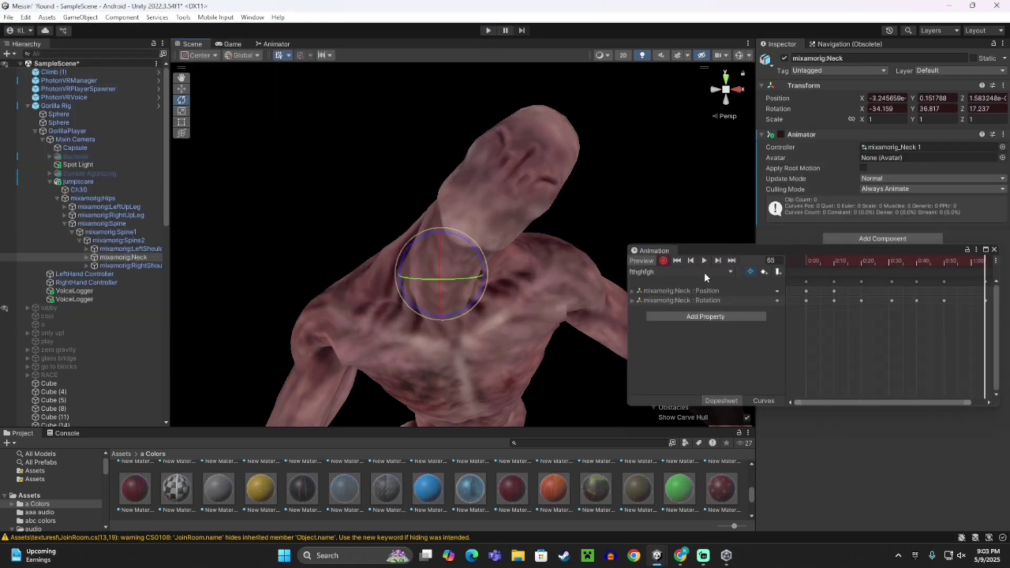
left_click(703, 260)
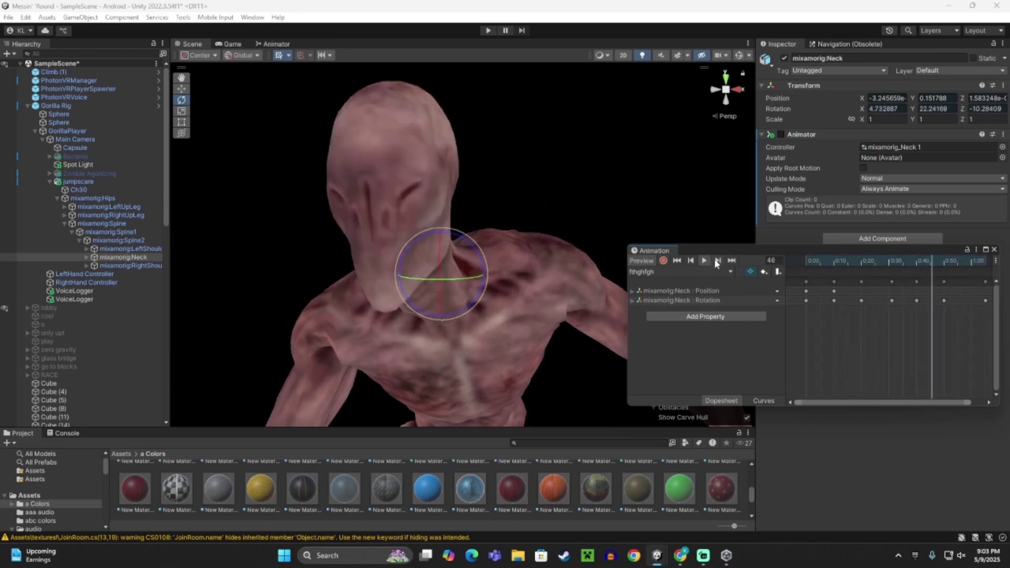
left_click(731, 260)
left_click(995, 251)
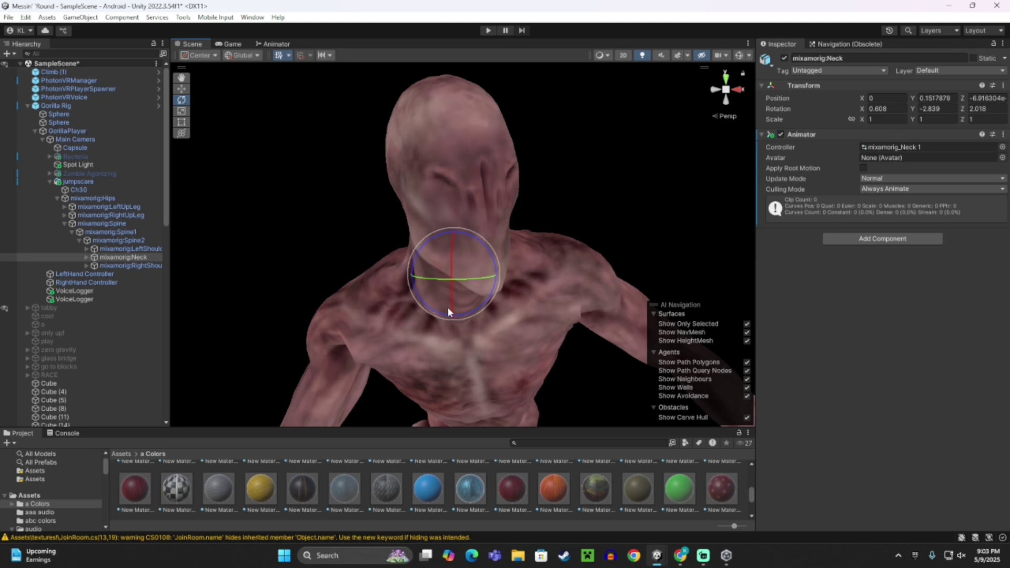
- Make Cube (41) a child of the jumpscare object under the Main Camera
right_click_drag(442, 230, 438, 269)
key("s")
key("w")
left_click(50, 181)
scroll(108, 322, "down", 12)
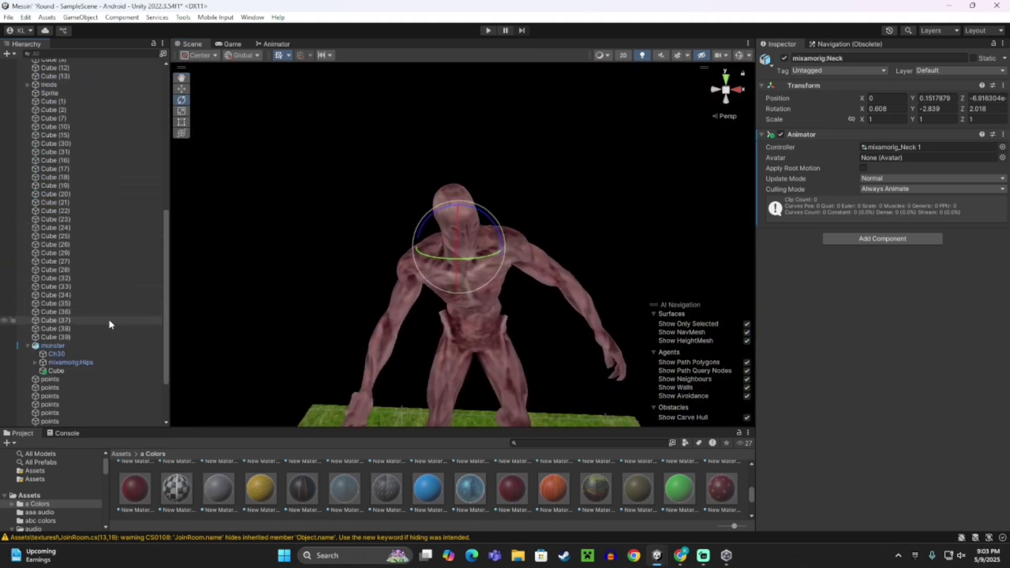
left_click(77, 423)
left_click_drag(77, 421, 82, 183)
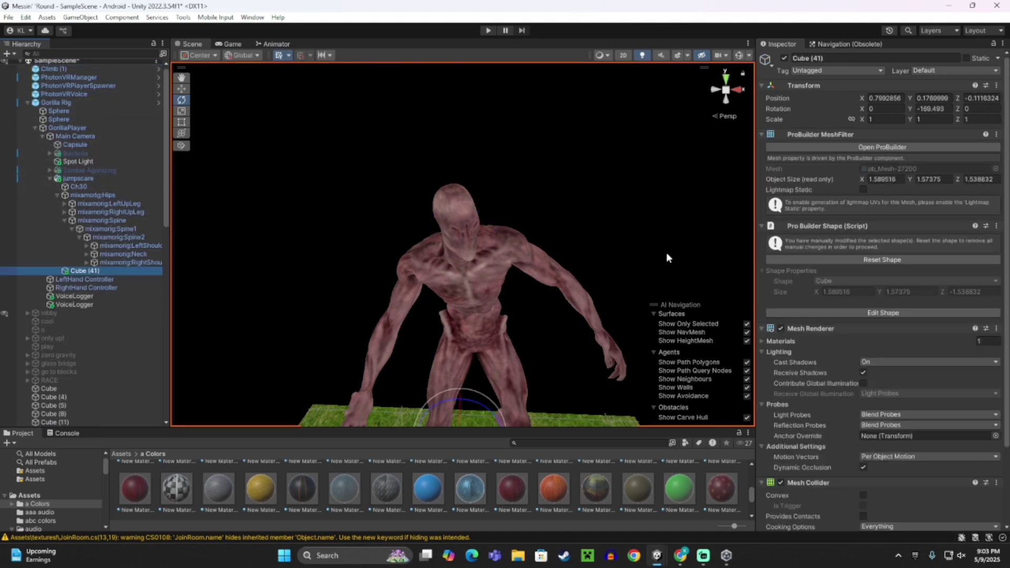
- Remove the Mesh Collider component from Cube (41) and collapse the jumpscare object
scroll(867, 316, "down", 3)
left_click(997, 390)
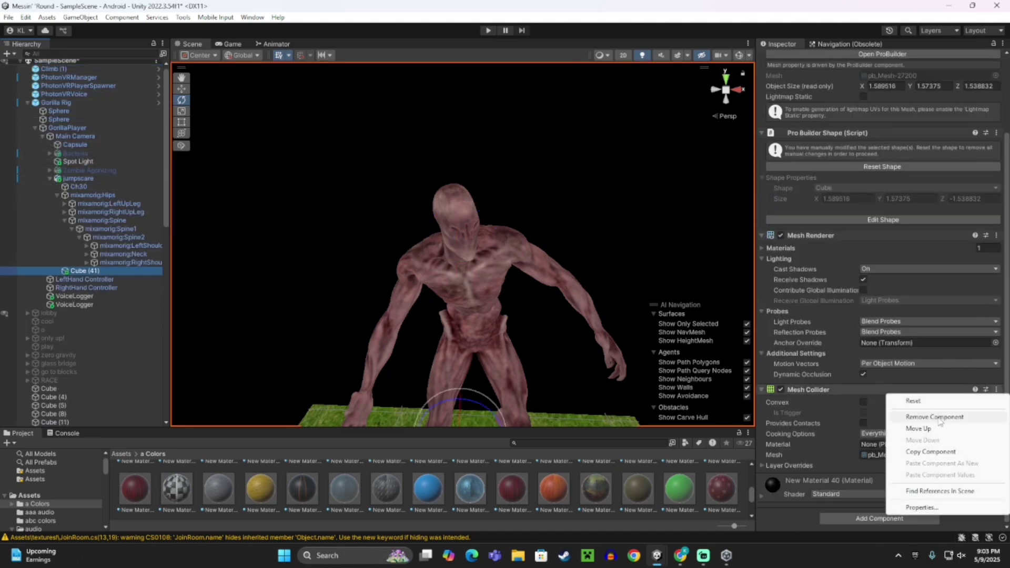
left_click(939, 417)
left_click(49, 178)
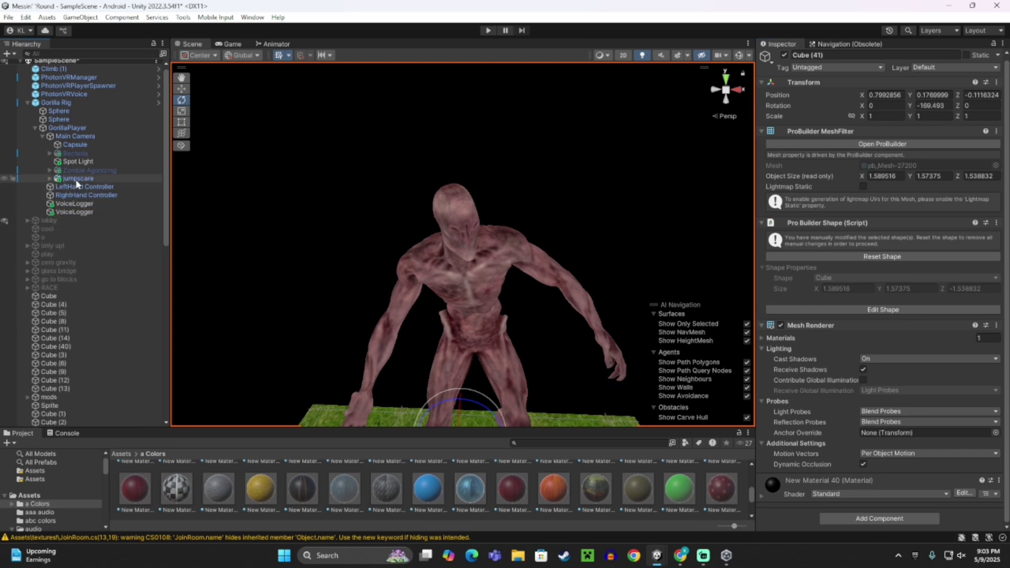
- Deactivate the jumpscare object under the Main Camera while leaving the camera itself active
left_click(76, 181)
key("s")
right_click_drag(526, 241, 543, 319)
key("w")
key("s")
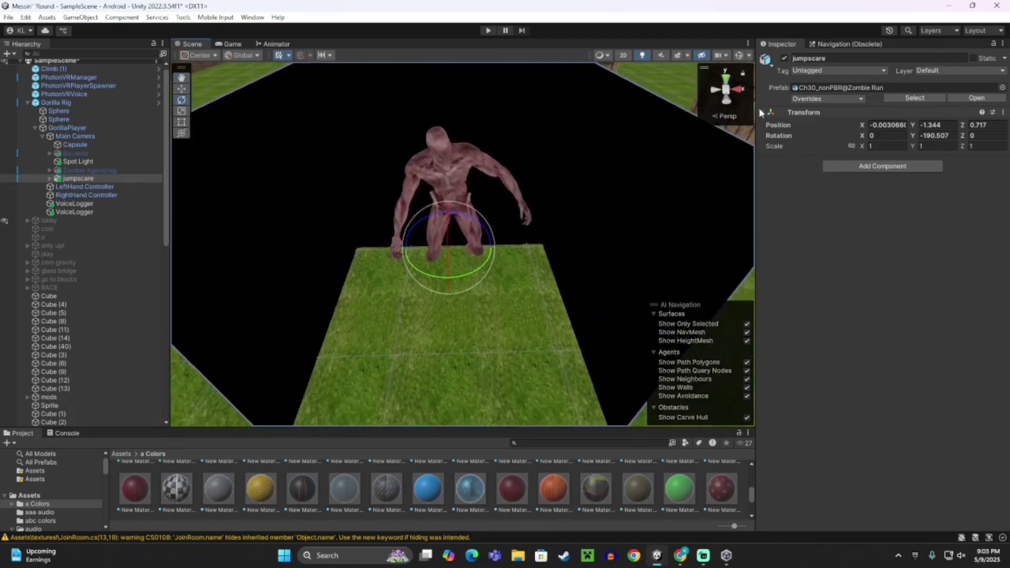
left_click(784, 58)
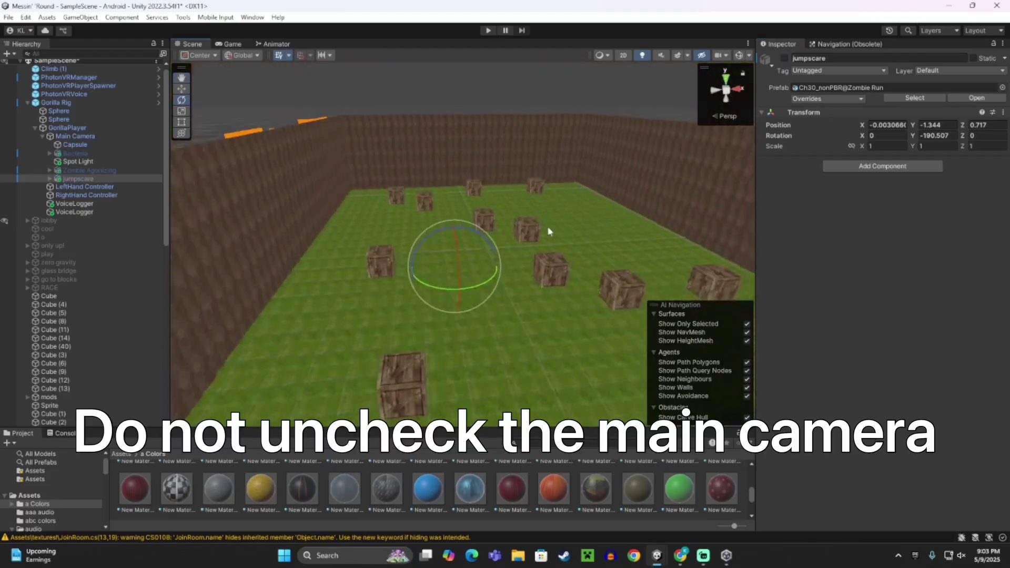
left_click(784, 59)
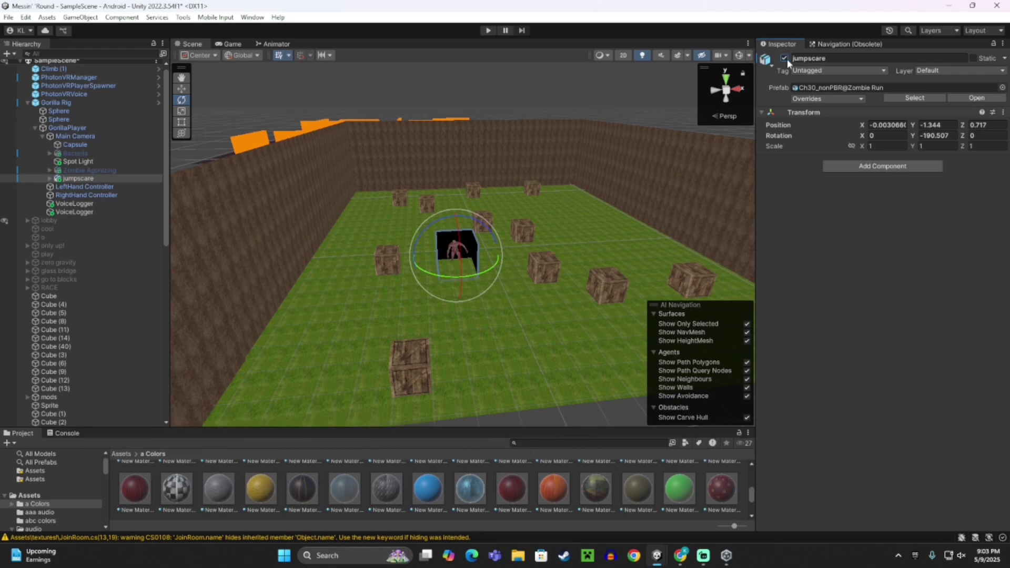
left_click(784, 57)
- Select the monster's white trigger cube and assign the jumpscare object as the Teleport Overlay of its Teleport Gorilla Player script
left_click(571, 93)
right_click_drag(518, 226, 437, 352)
key("w")
left_click(457, 310)
right_click_drag(457, 310, 452, 337)
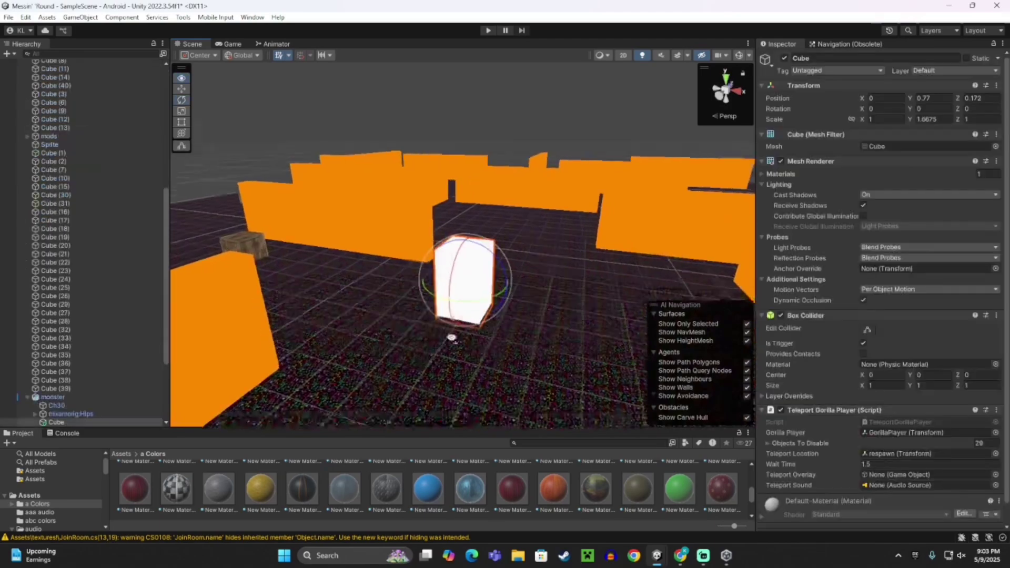
key("f")
scroll(851, 405, "down", 1)
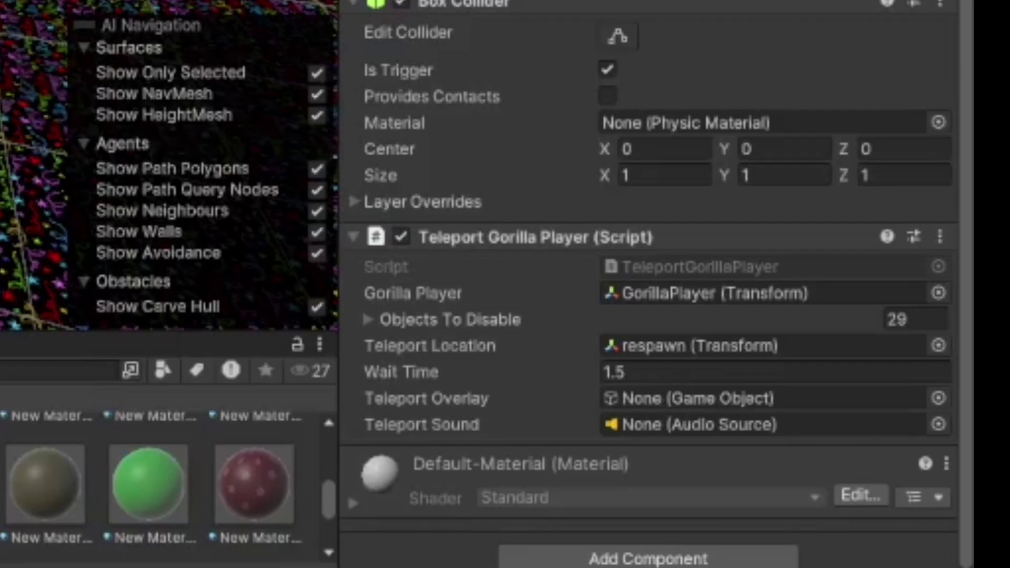
scroll(63, 258, "up", 9)
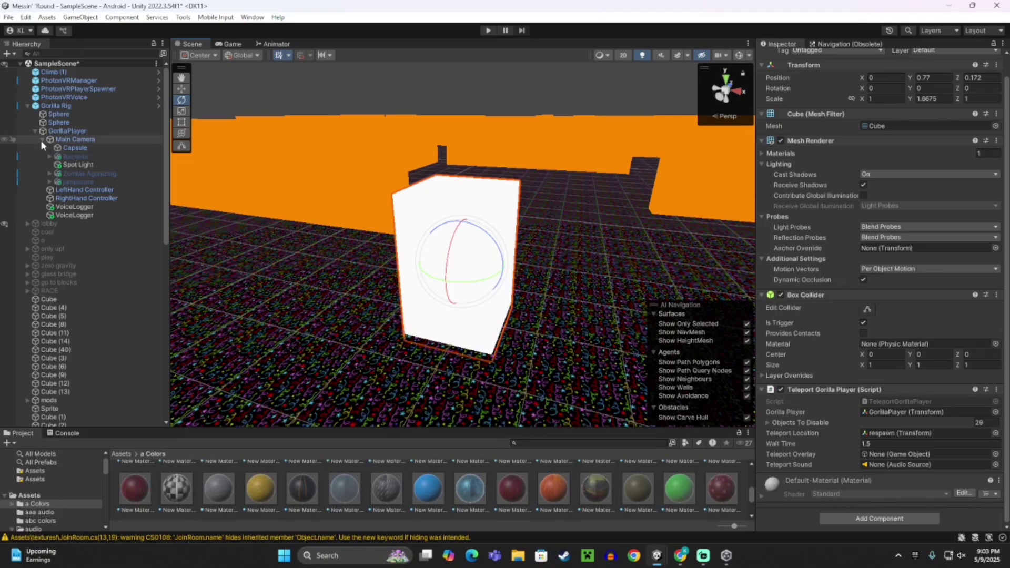
left_click_drag(66, 180, 871, 457)
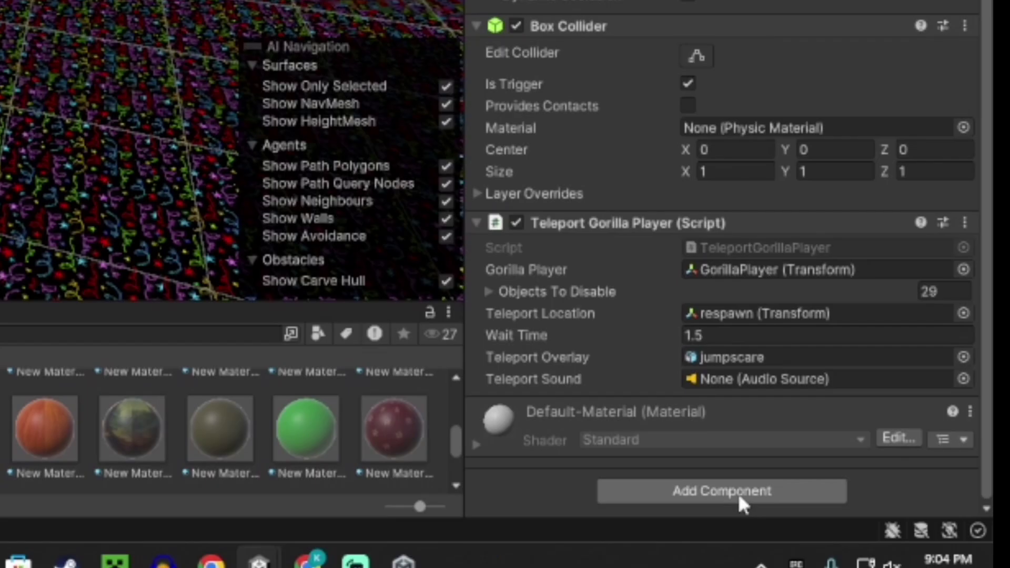
- Add an Audio Source component to the trigger cube and turn off Play On Awake
left_click(887, 523)
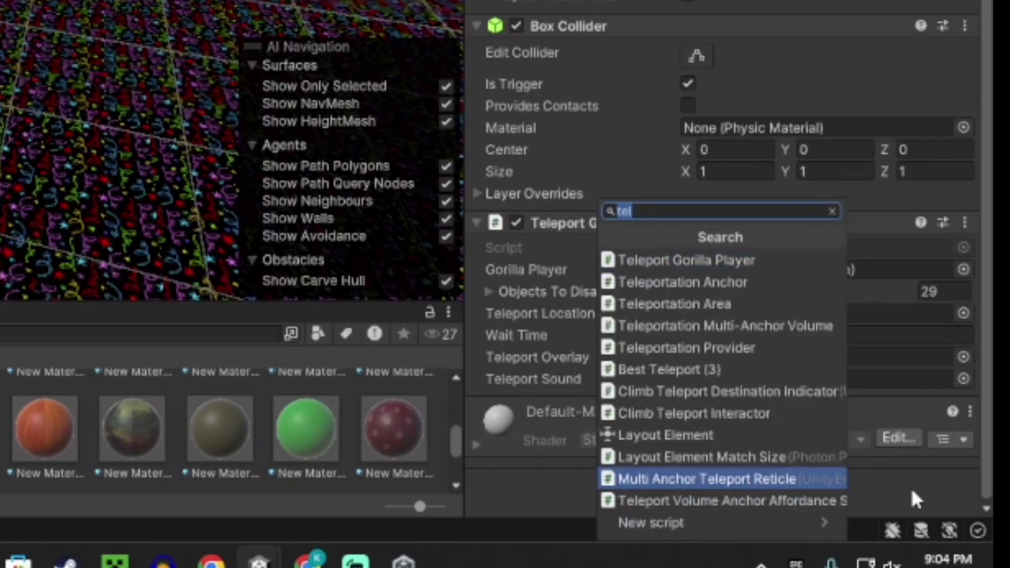
left_click(913, 491)
left_click(736, 490)
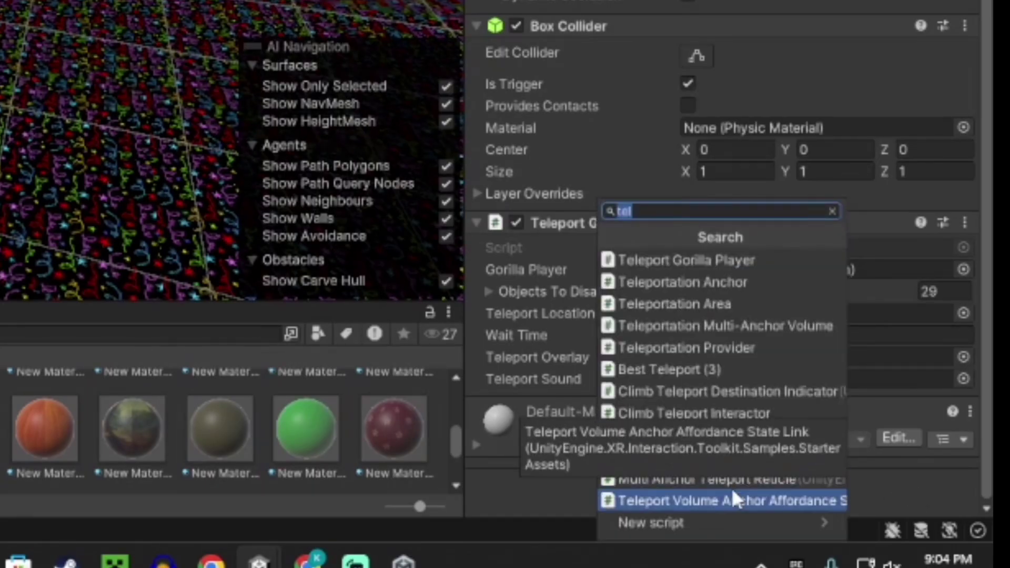
type("audio")
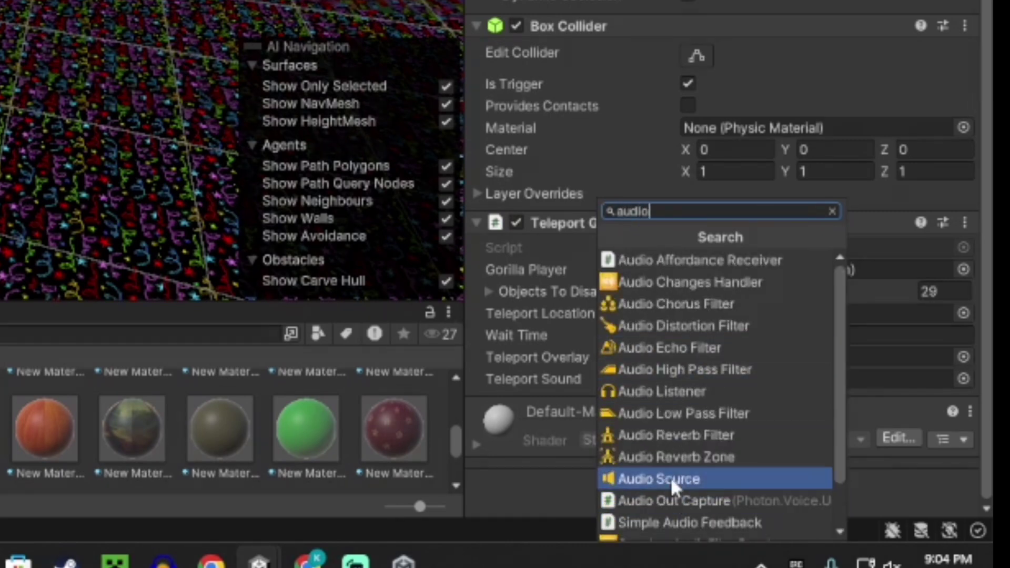
left_click(670, 478)
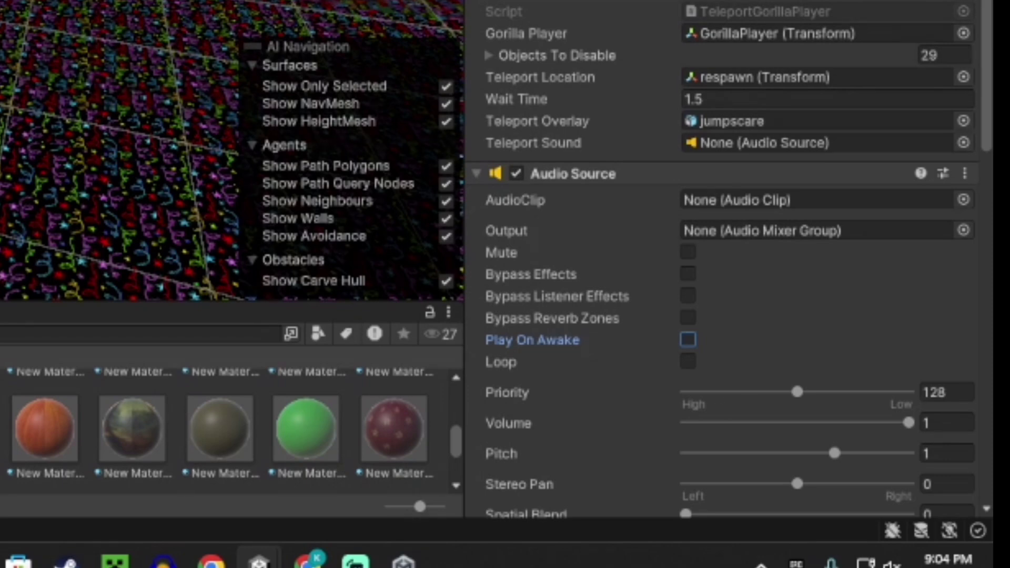
- Set the Audio Source's clip to jumpscare (1) and assign that Audio Source as the script's Teleport Sound
scroll(226, 426, "down", 2)
scroll(227, 426, "up", 2)
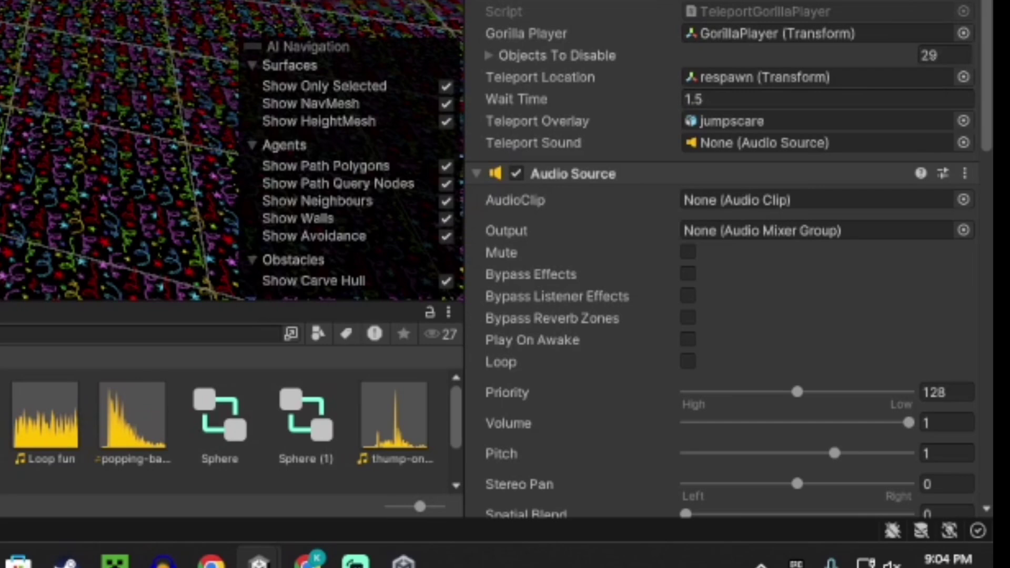
left_click_drag(461, 413, 717, 201)
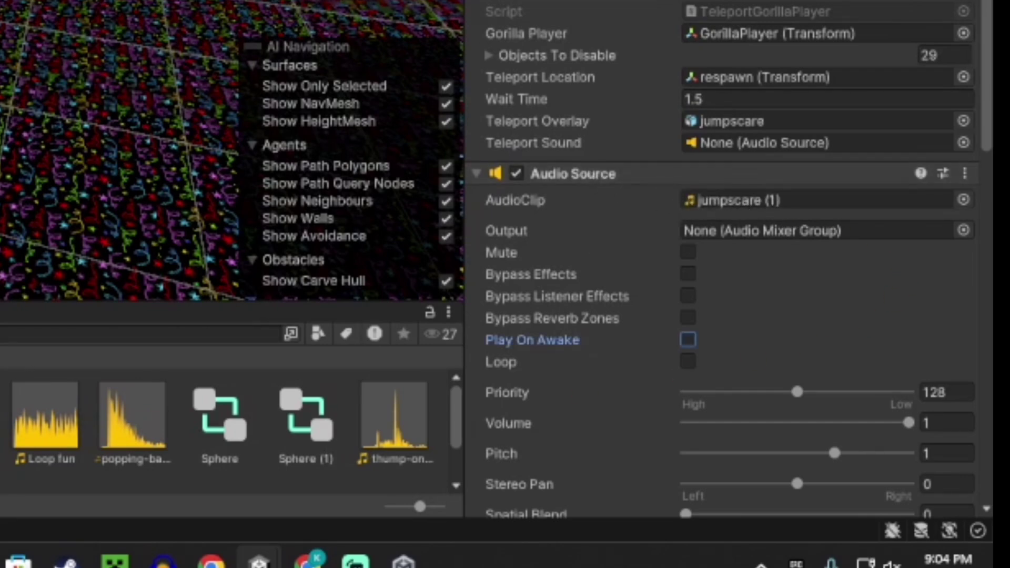
left_click(757, 207)
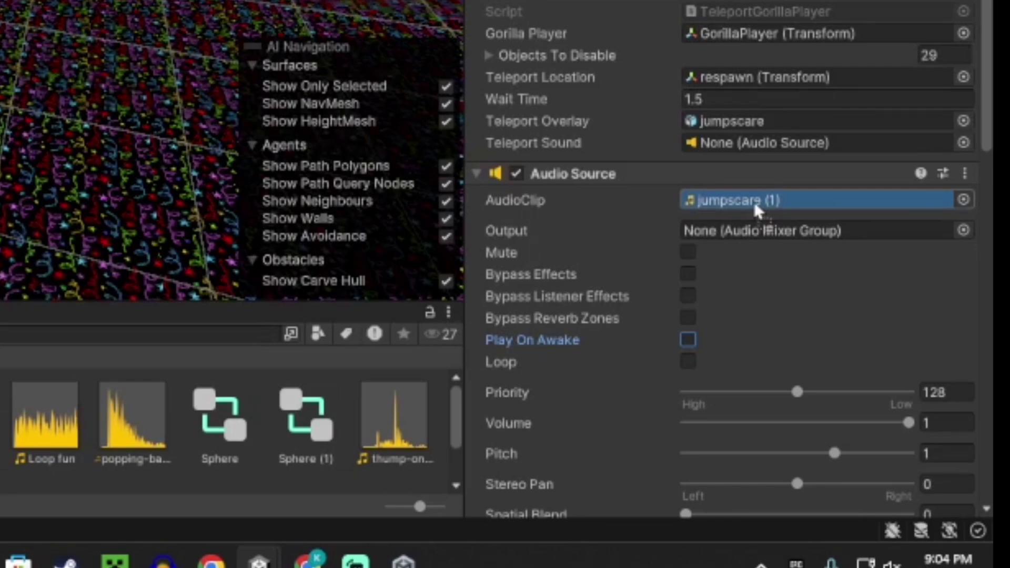
left_click_drag(754, 204, 754, 202)
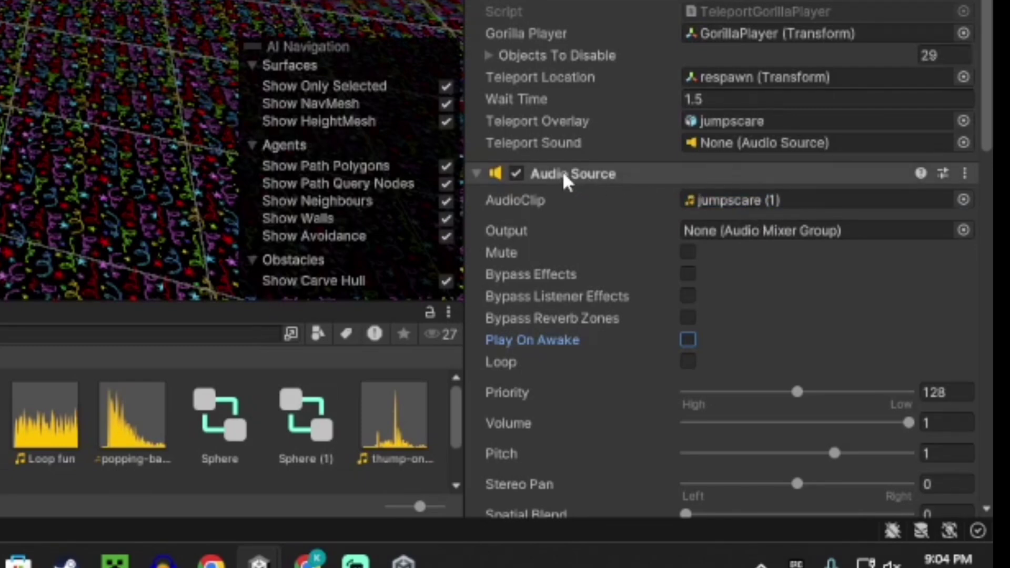
left_click_drag(563, 176, 724, 157)
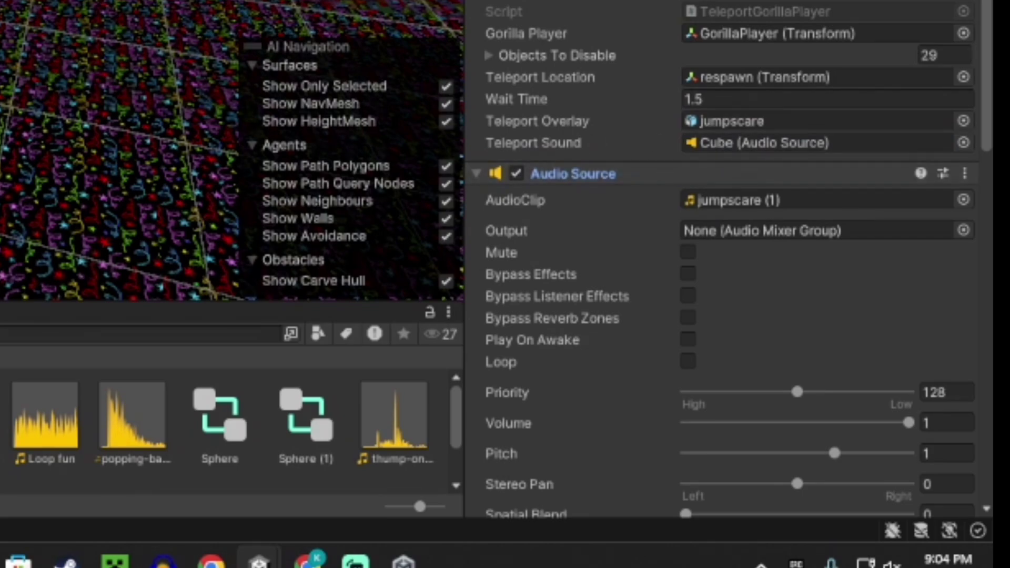
- Rename the trigger cube as jumpscare and set its layer to NonWalkable
right_click_drag(517, 384, 523, 403)
scroll(869, 393, "up", 5)
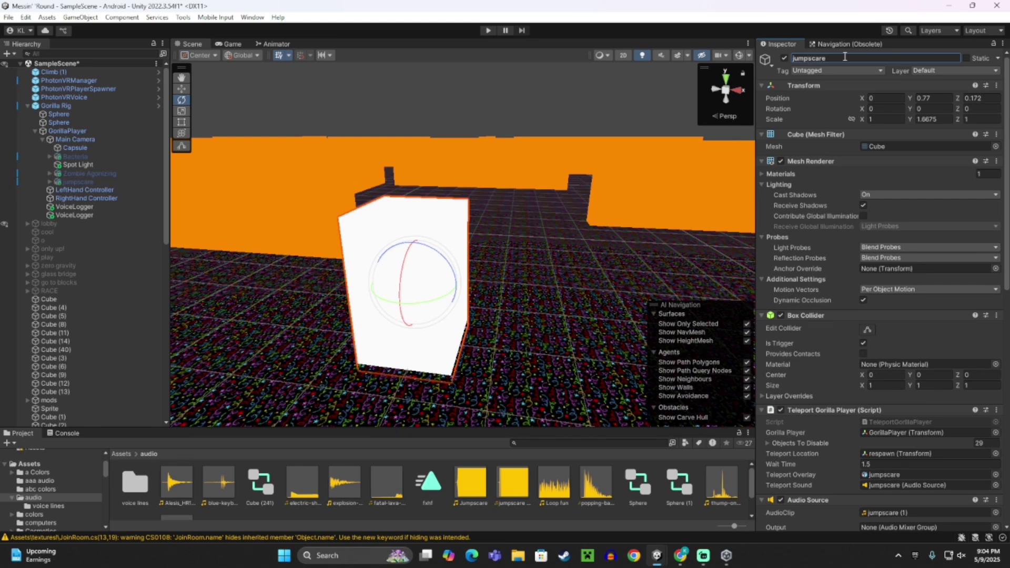
left_click(922, 71)
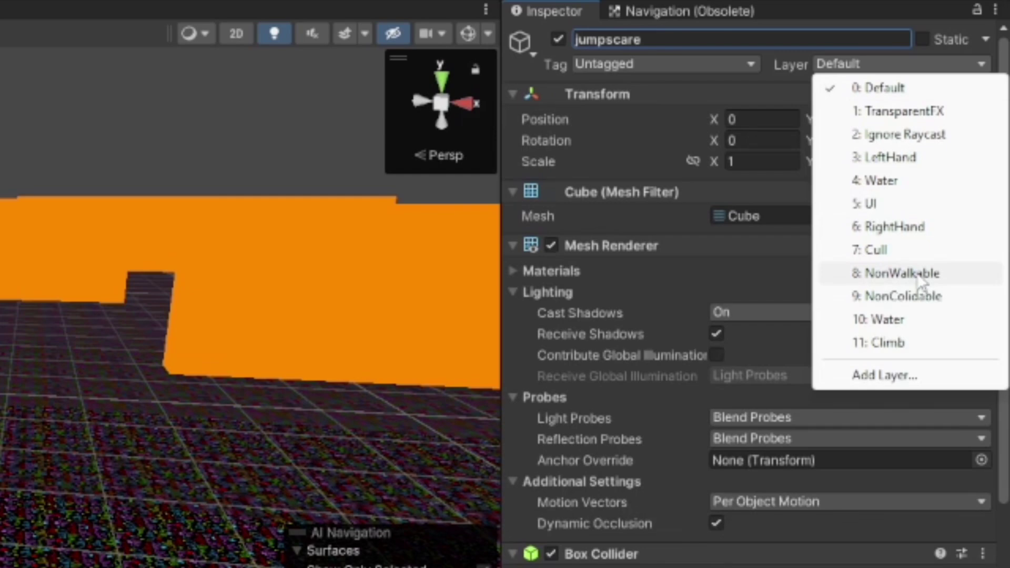
left_click(917, 273)
- Open the layer settings, enter NonWalkable as User Layer 12, clear it again, and return to the trigger cube
left_click(853, 65)
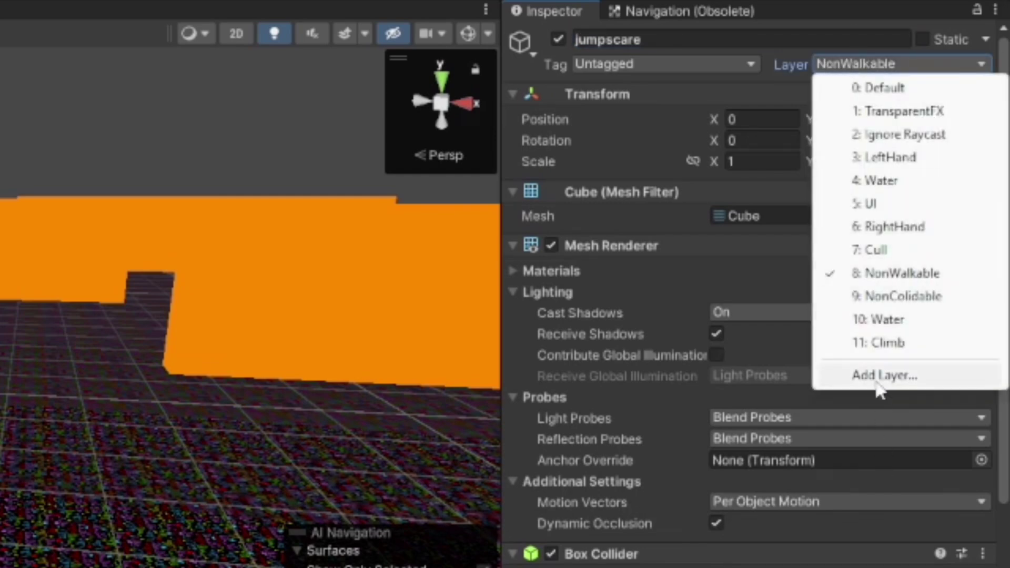
left_click(816, 378)
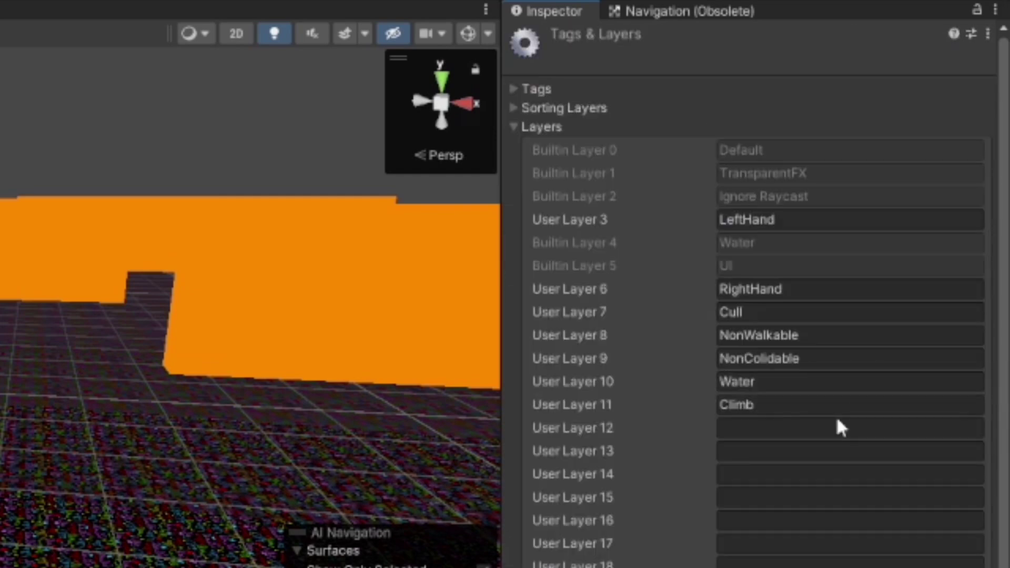
left_click(770, 427)
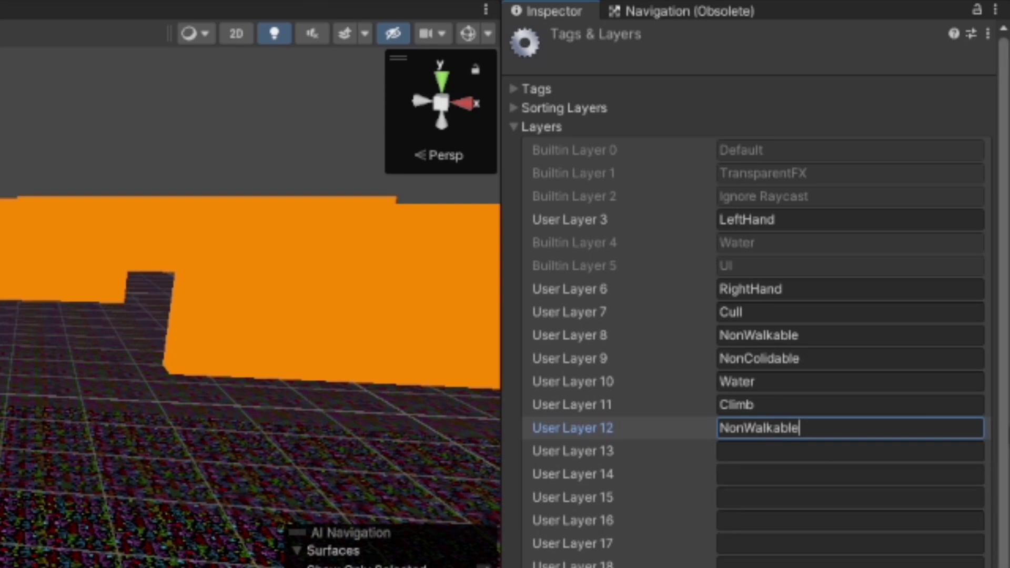
key("BackSpace")
key("BackSpace")
key("BackSpace")
key("BackSpace")
key("BackSpace")
key("BackSpace")
key("BackSpace")
key("BackSpace")
key("BackSpace")
key("BackSpace")
key("BackSpace")
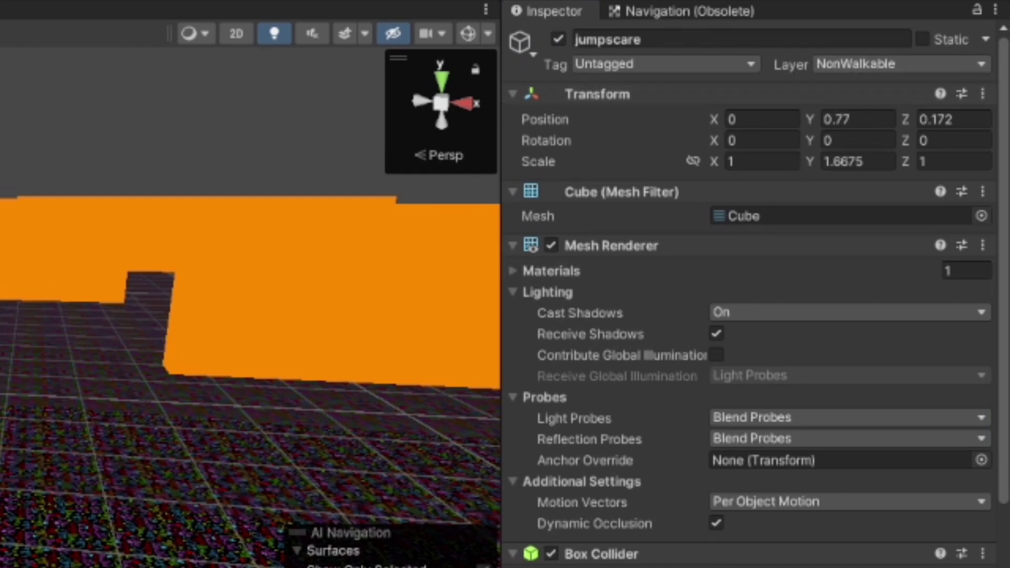
scroll(251, 381, "up", 1)
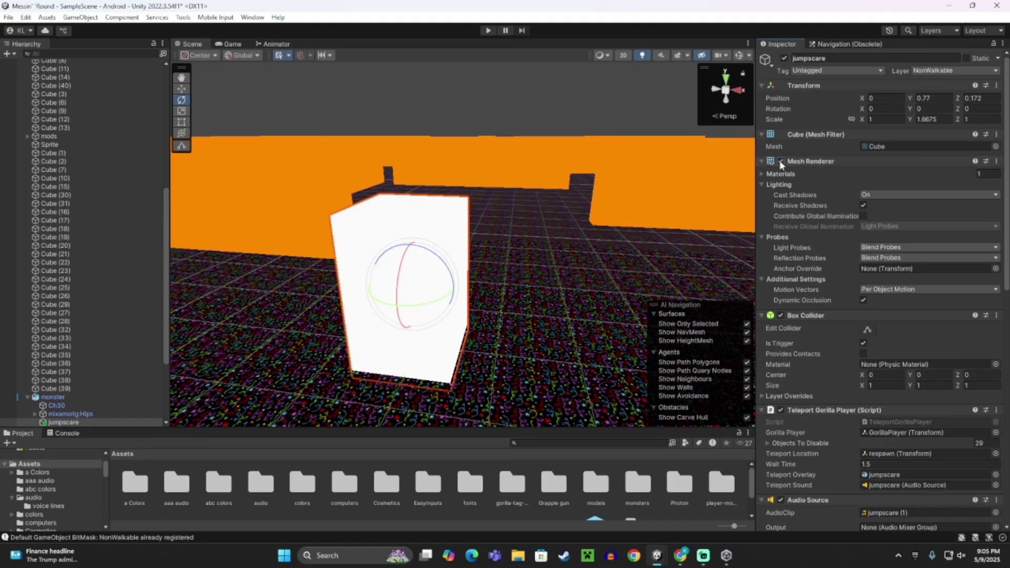
- Disable the Mesh Renderer on the monster's jumpscare trigger cube and deselect it
left_click(551, 245)
left_click(589, 111)
right_click_drag(442, 300, 358, 293)
key("w")
key("s")
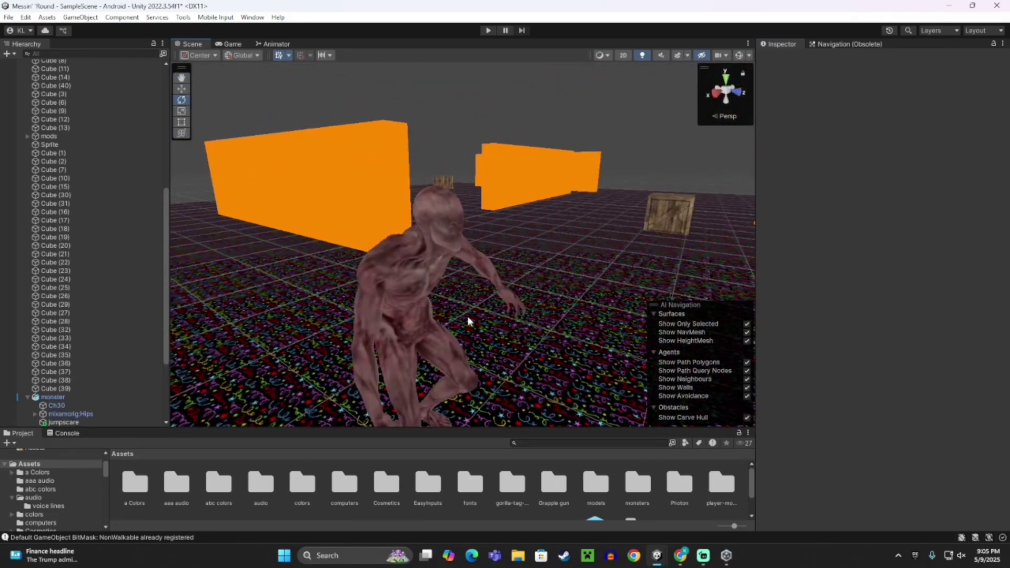
right_click_drag(537, 335, 502, 315)
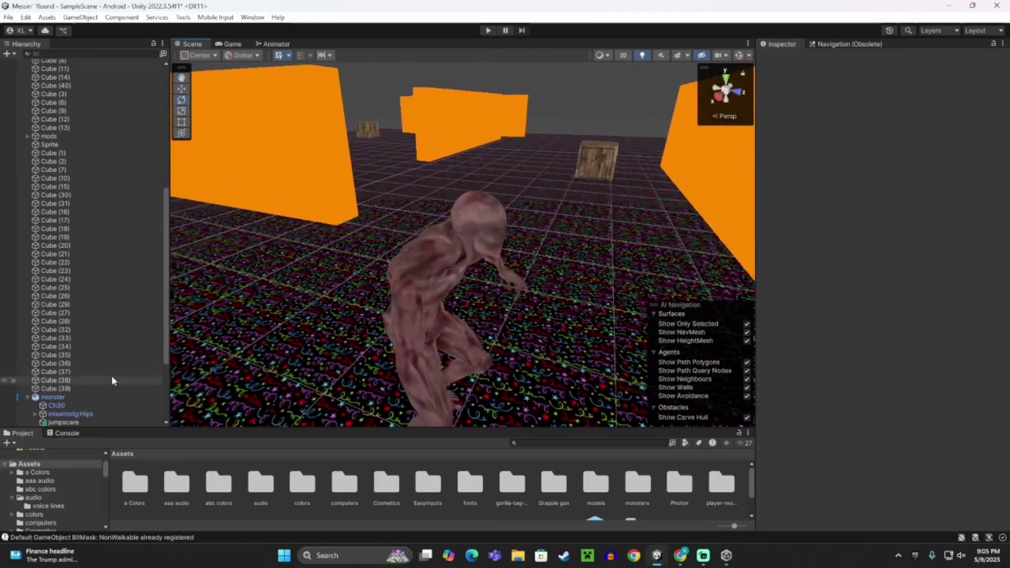
- Add a Photon View component to the monster object
left_click(83, 395)
scroll(919, 450, "down", 5)
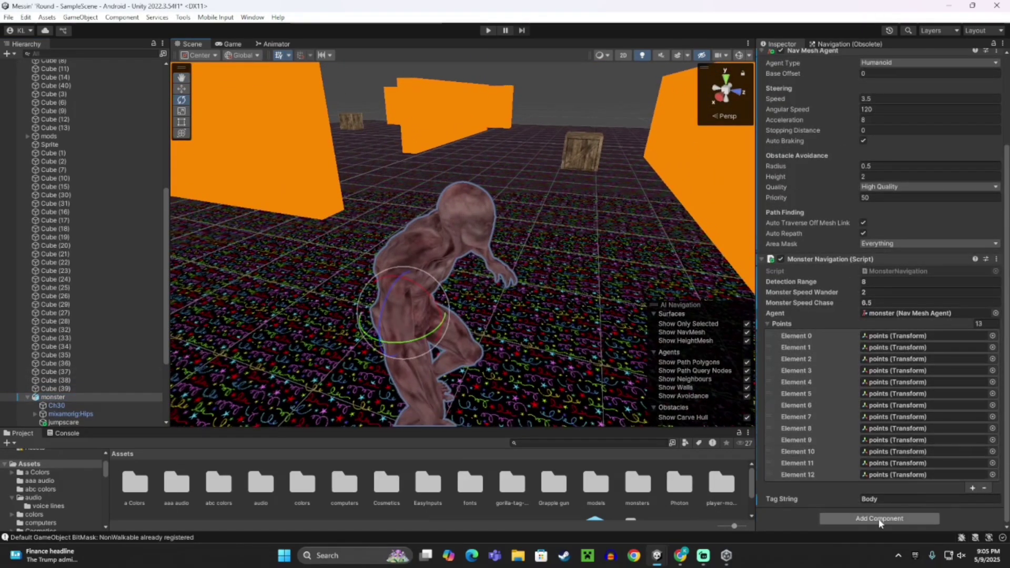
left_click(876, 519)
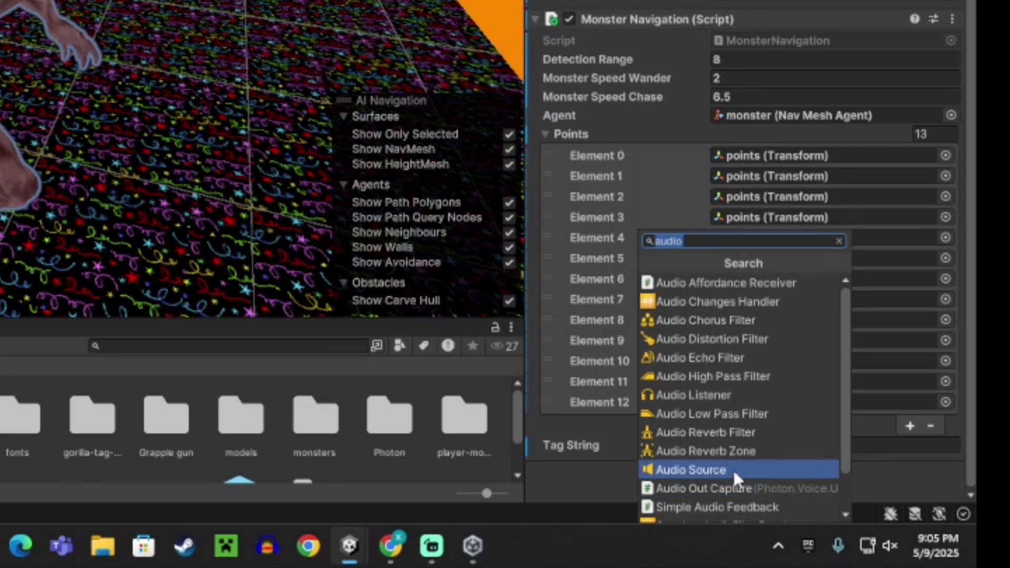
type("ph")
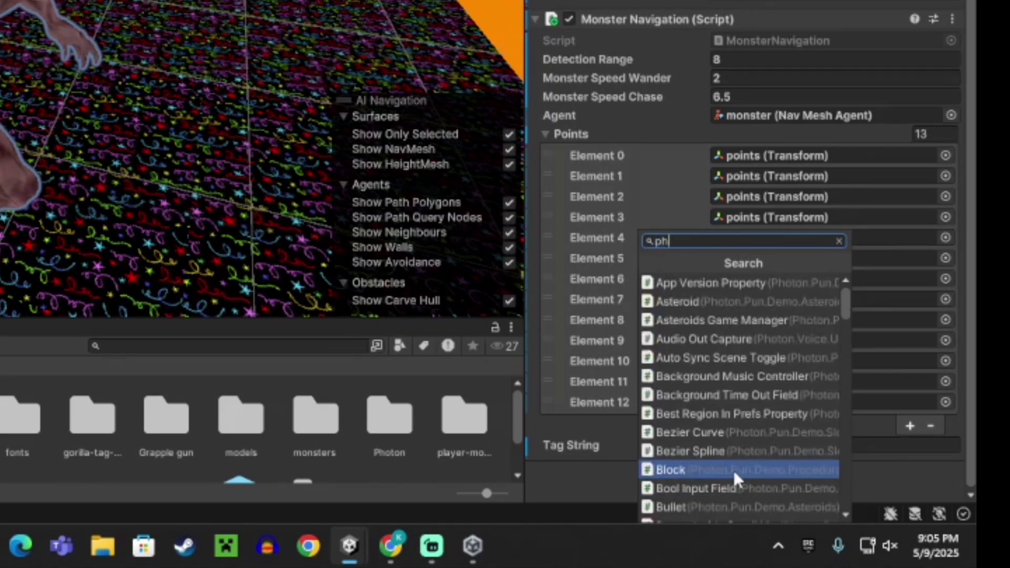
type("oton view")
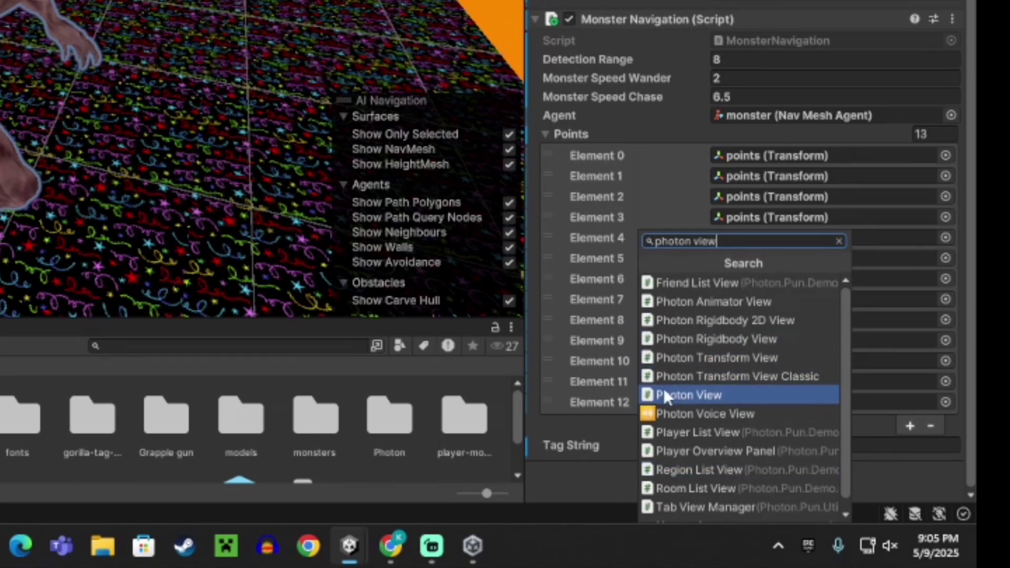
left_click(684, 393)
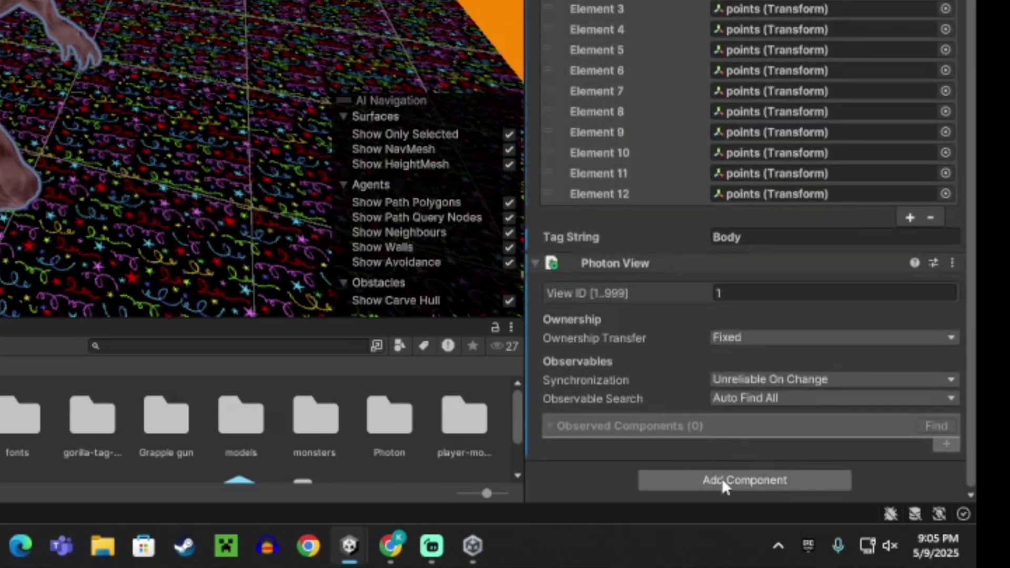
- Add a Photon Transform View component to the monster
left_click(721, 478)
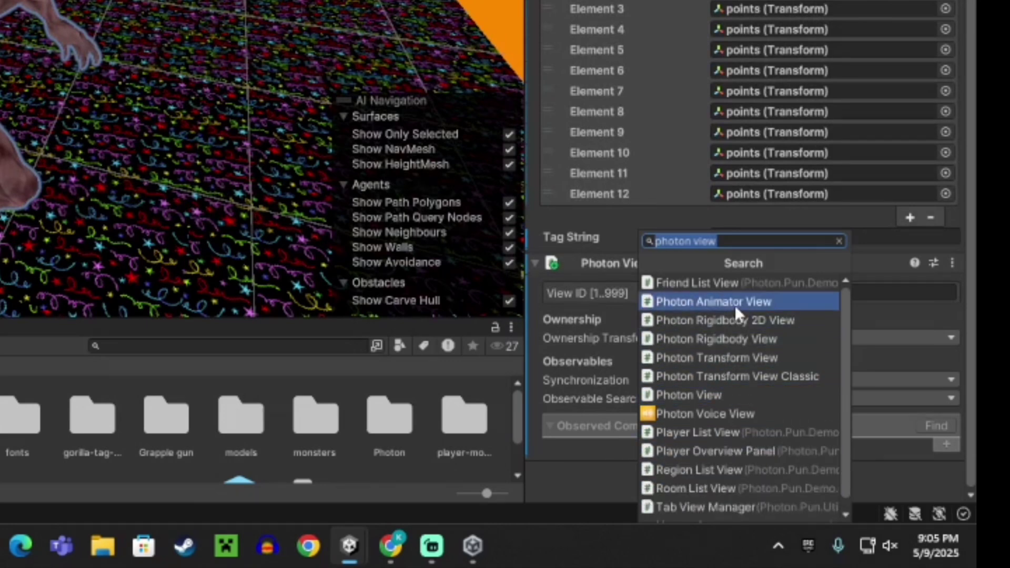
left_click(705, 358)
scroll(716, 386, "down", 10)
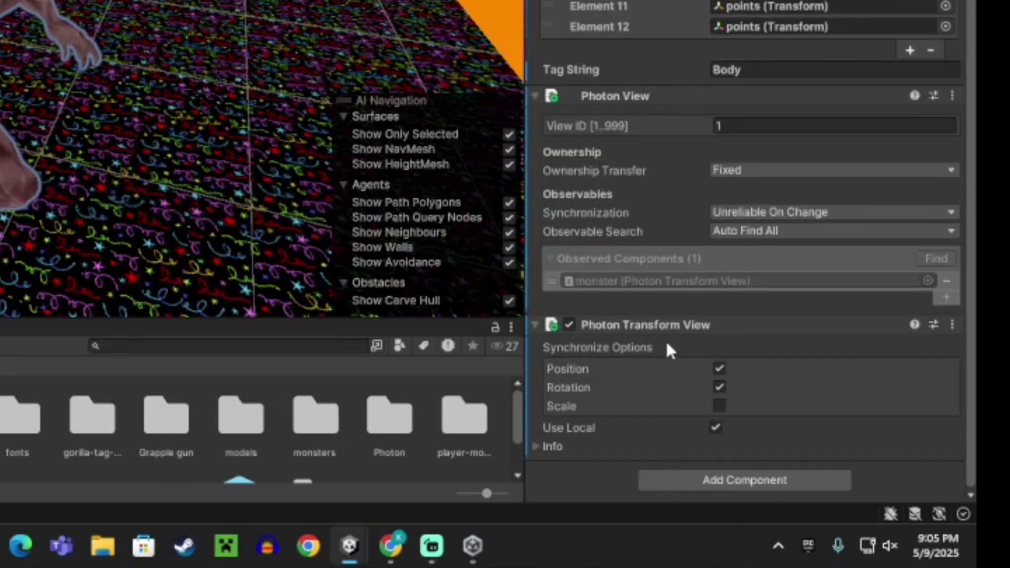
- Set the monster's Photon View ownership transfer to Takeover and its synchronization to Reliable Delta Compressed
scroll(651, 289, "up", 5)
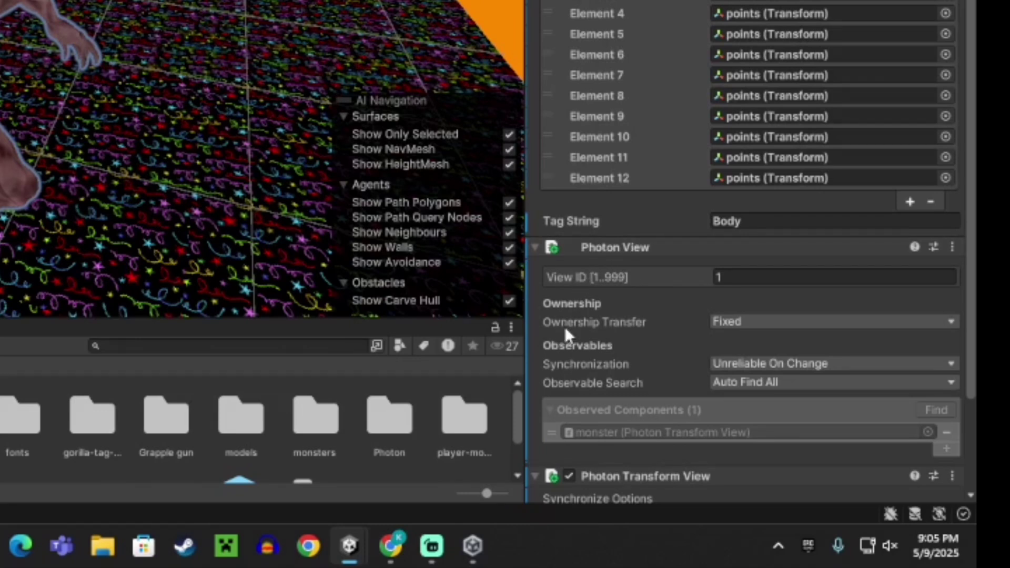
left_click(733, 323)
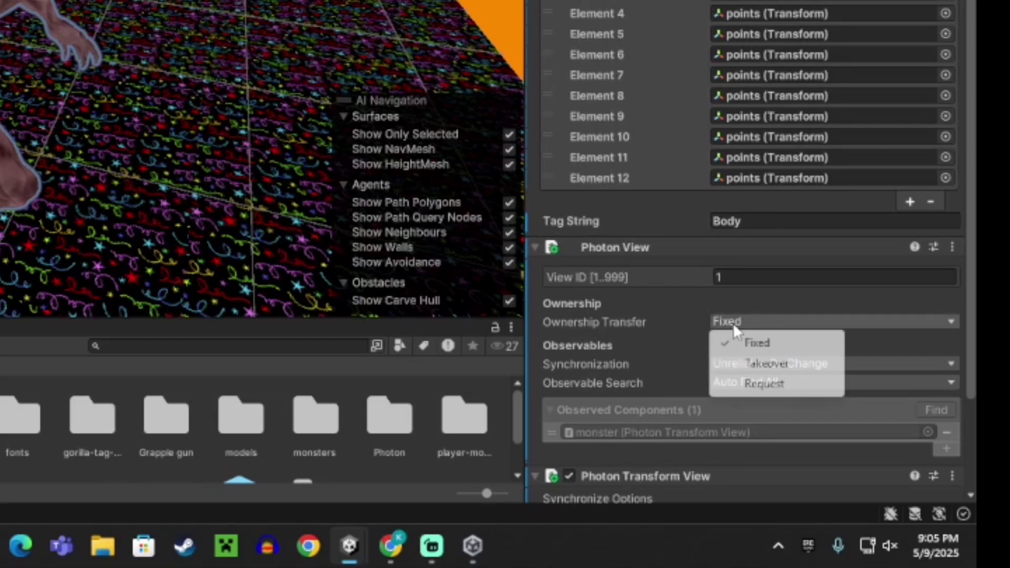
left_click(745, 362)
scroll(626, 373, "down", 2)
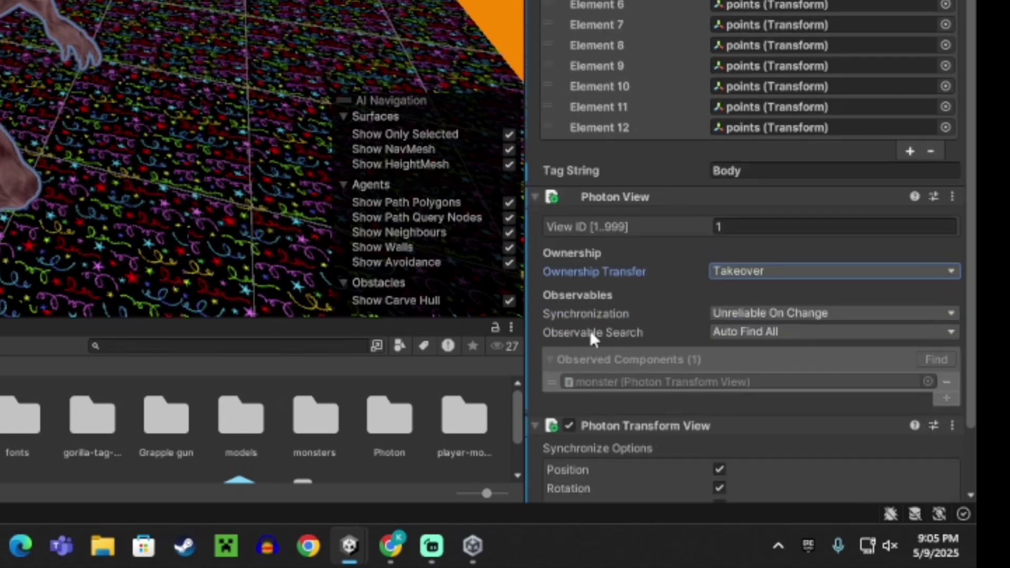
left_click(746, 314)
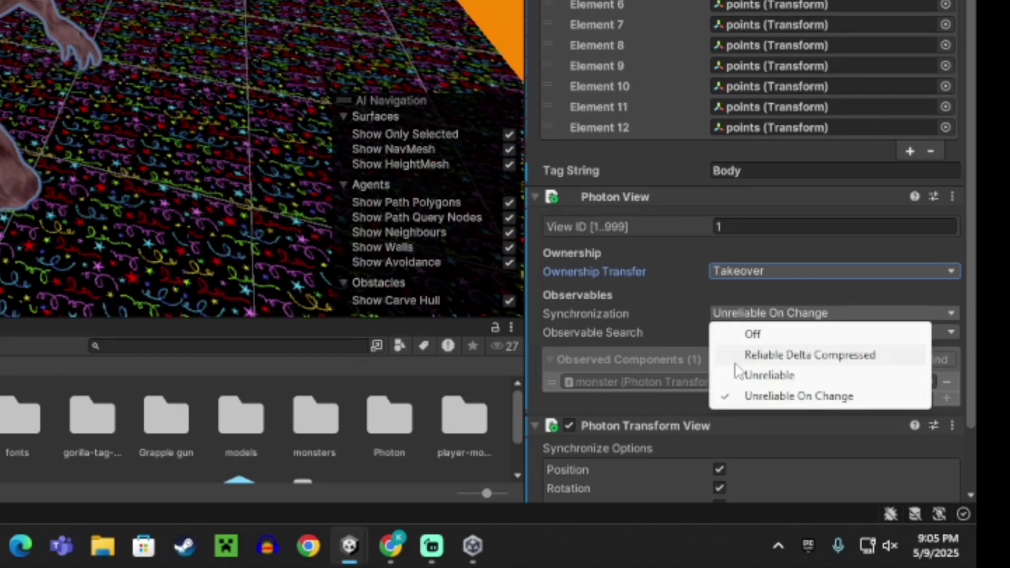
left_click(814, 362)
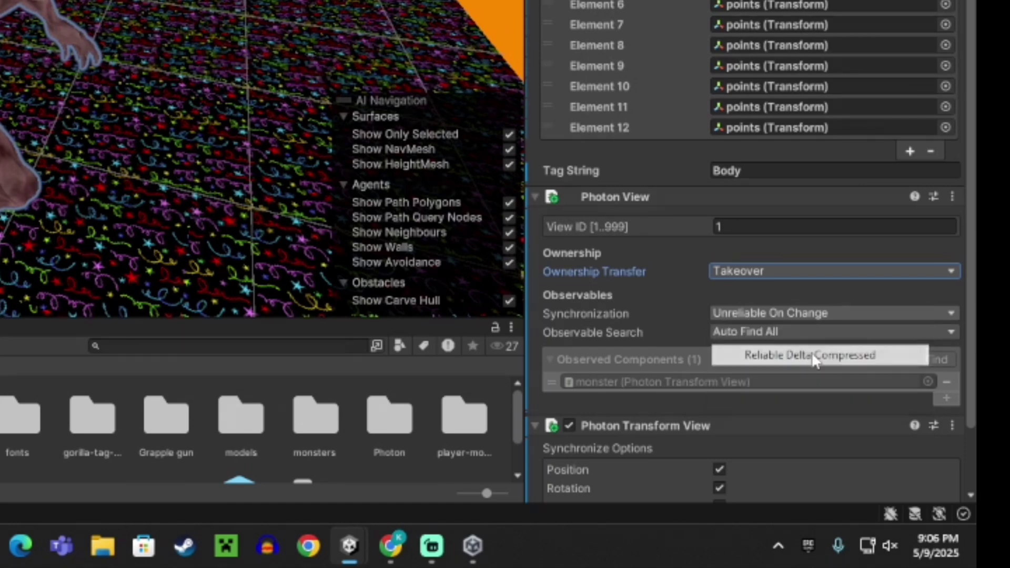
scroll(737, 367, "down", 4)
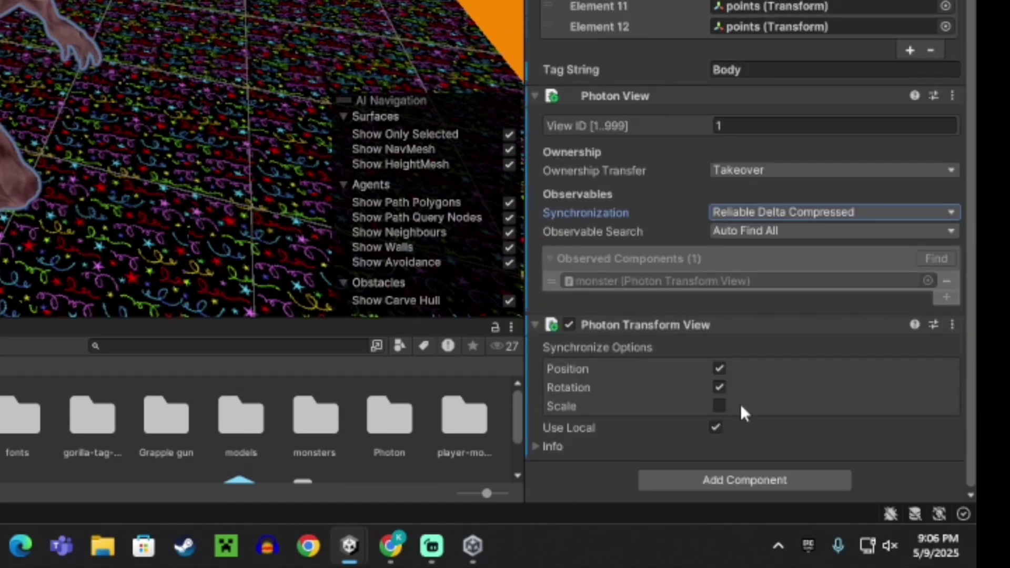
- Deselect the monster, run the game and observe in the Scene view how the monster moves among the orange walls
right_click_drag(216, 256, 168, 3)
left_click(554, 243)
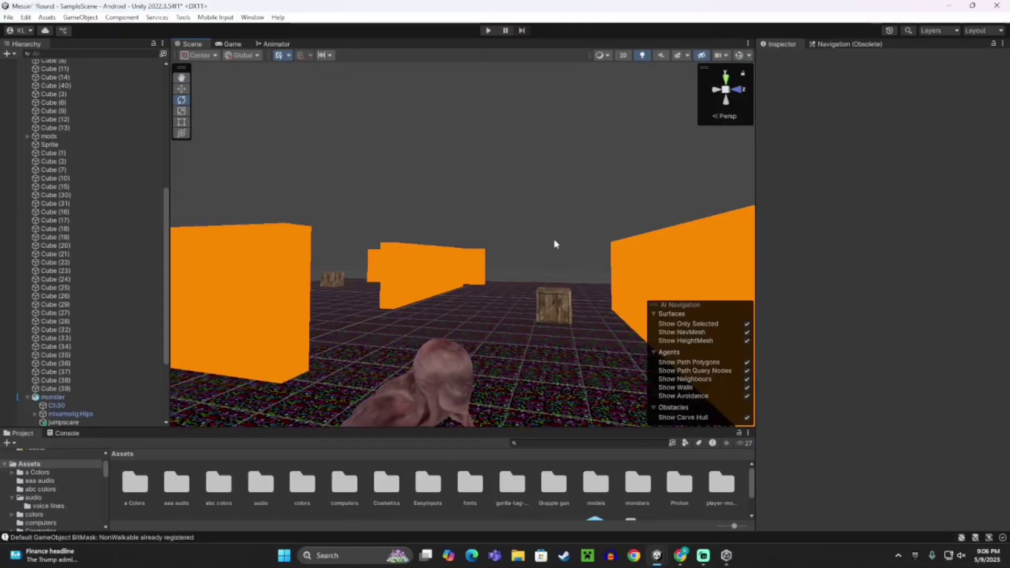
right_click_drag(554, 243, 237, 332)
scroll(1, 305, "up", 10)
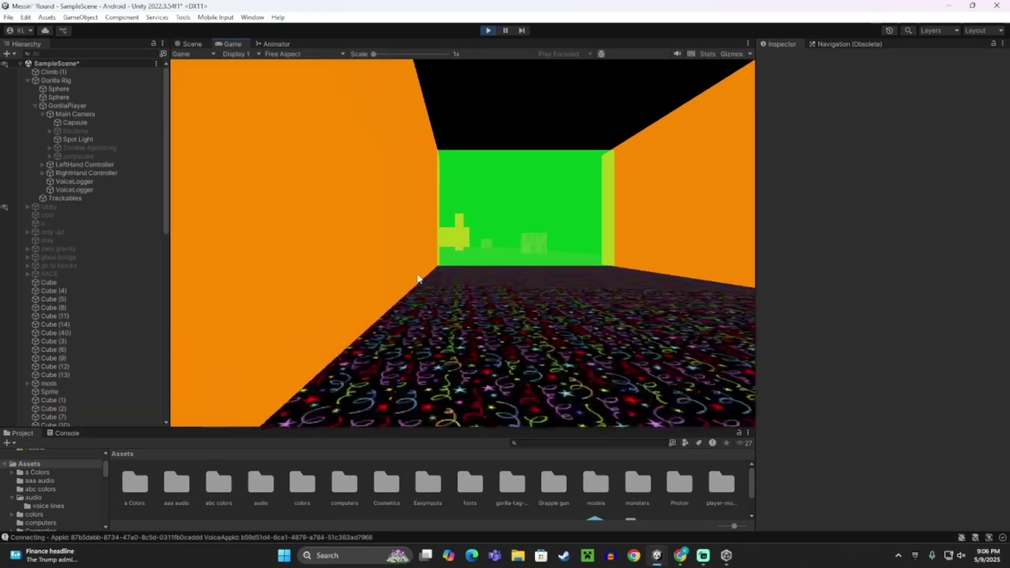
left_click(200, 46)
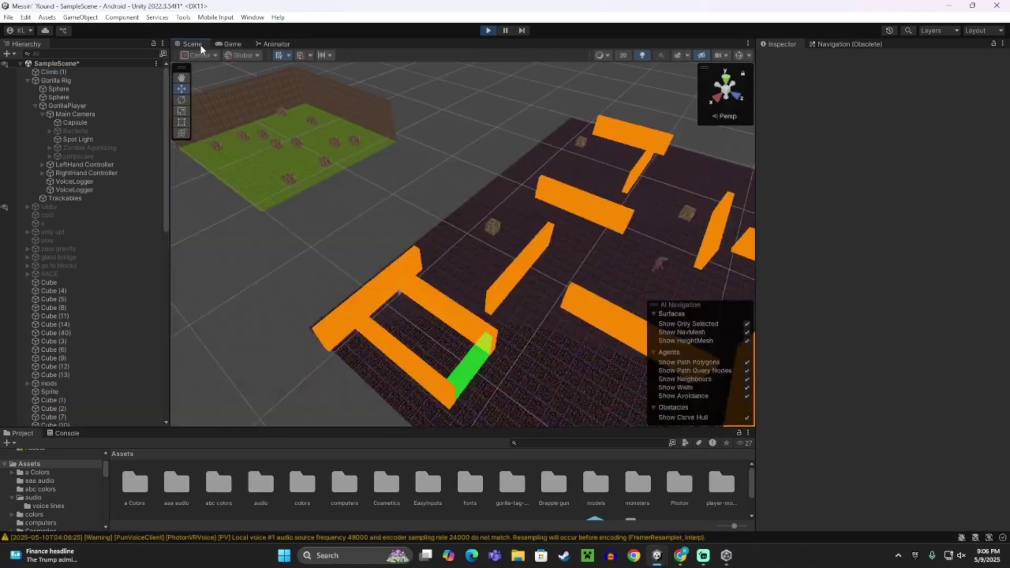
right_click_drag(263, 92, 455, 301)
key("s")
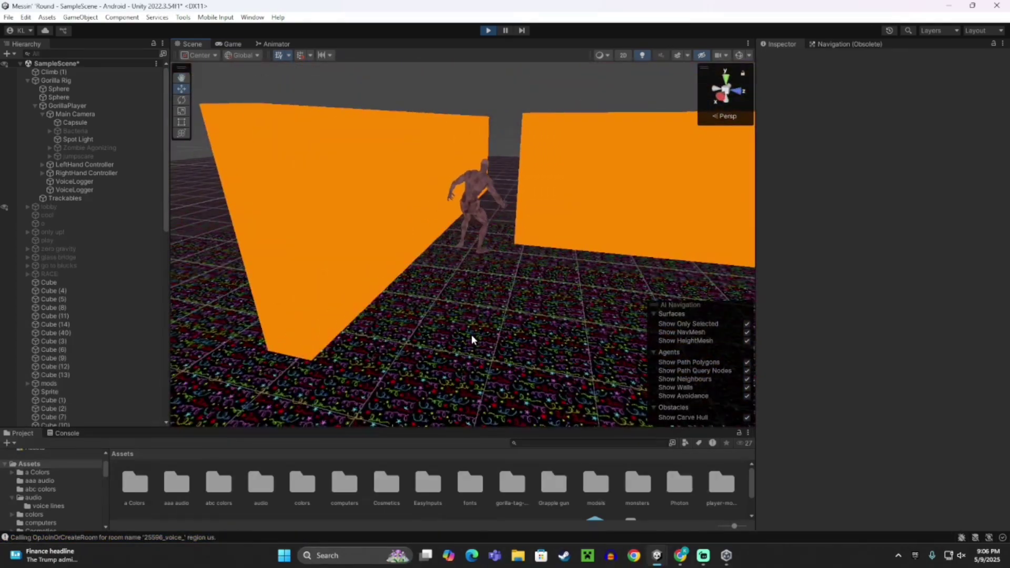
key("w")
right_click_drag(472, 335, 491, 342)
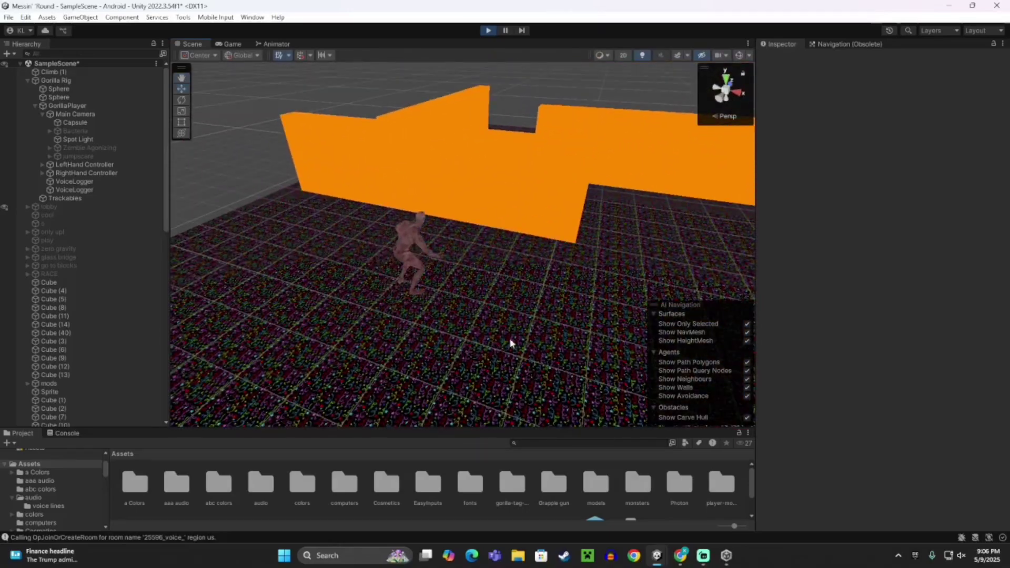
right_click_drag(563, 317, 573, 286)
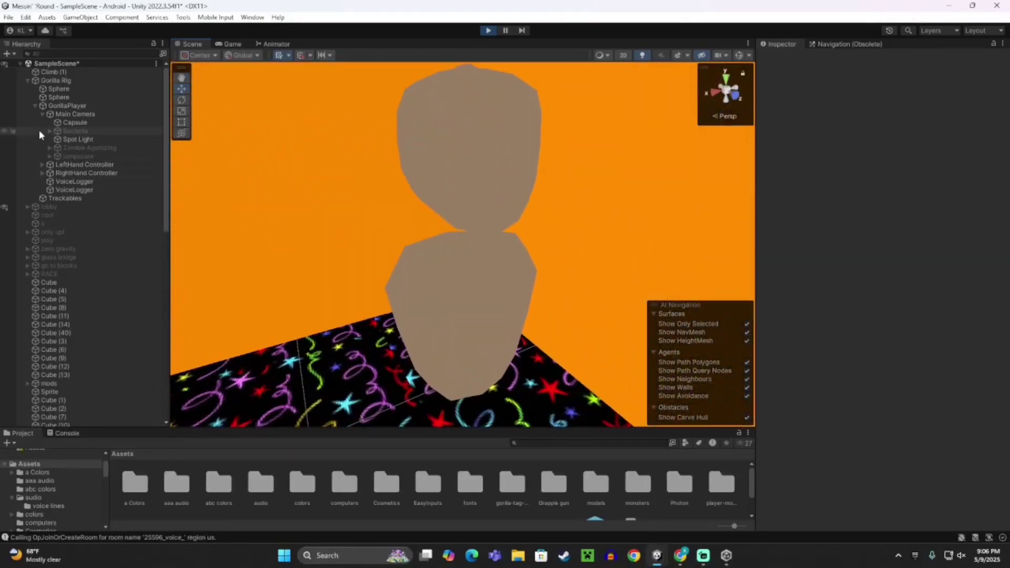
- Move GorillaPlayer out of the walled starting enclosure into the maze near the monster to test the chase and jumpscare
double_click(79, 106)
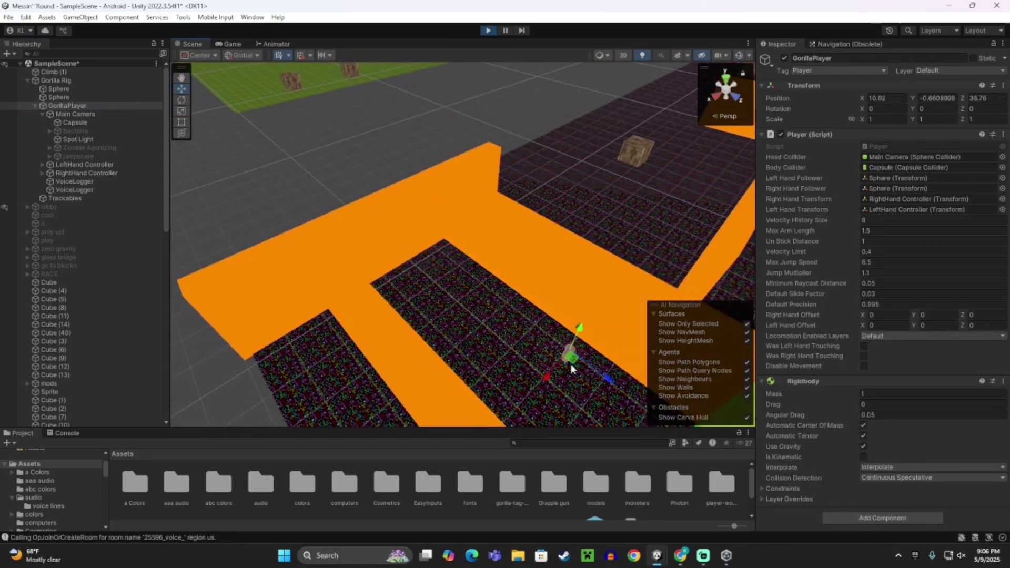
left_click_drag(609, 308, 691, 337)
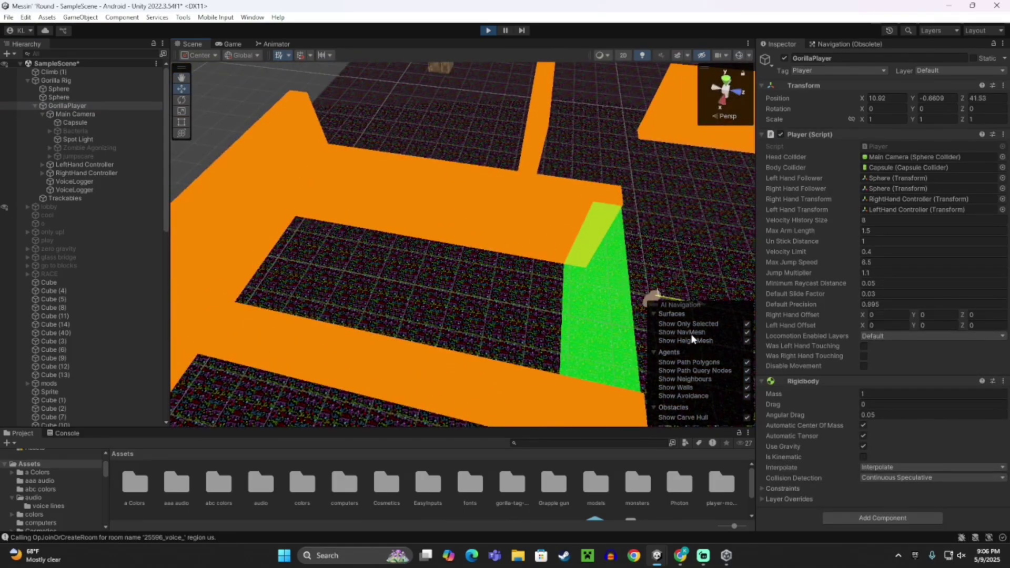
right_click_drag(594, 297, 464, 331)
key("s")
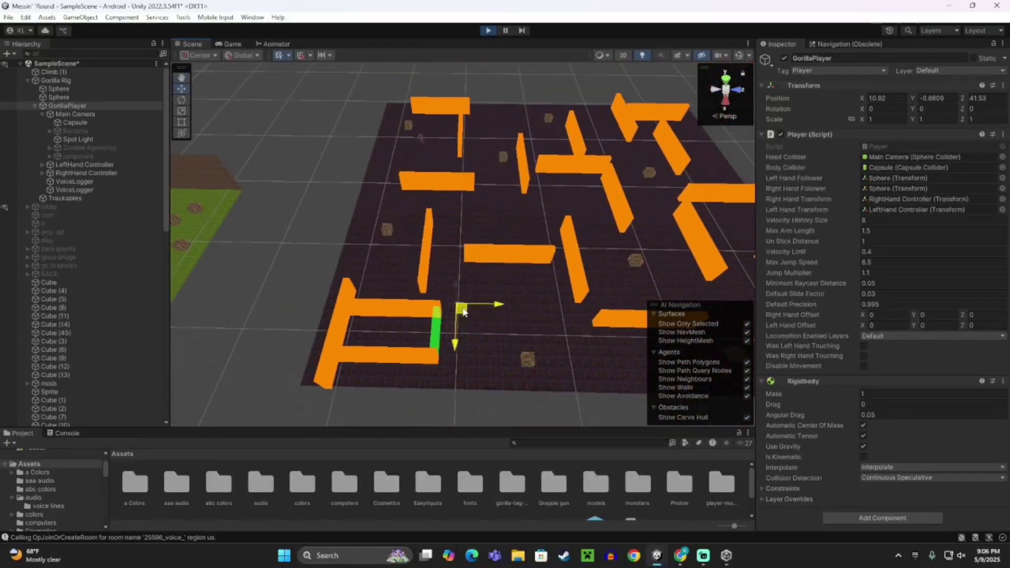
left_click_drag(462, 312, 478, 167)
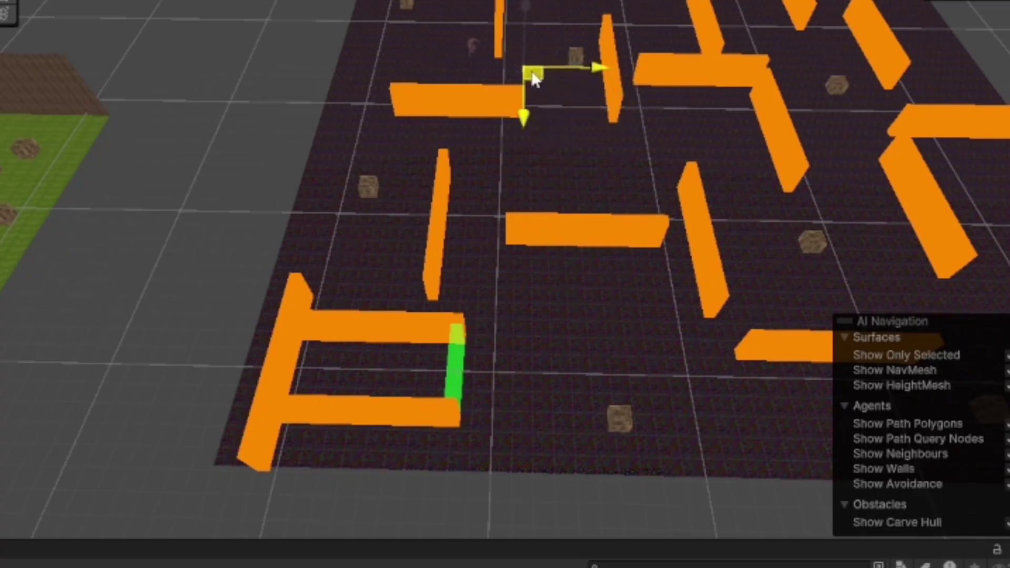
left_click_drag(534, 79, 610, 187)
left_click(581, 6)
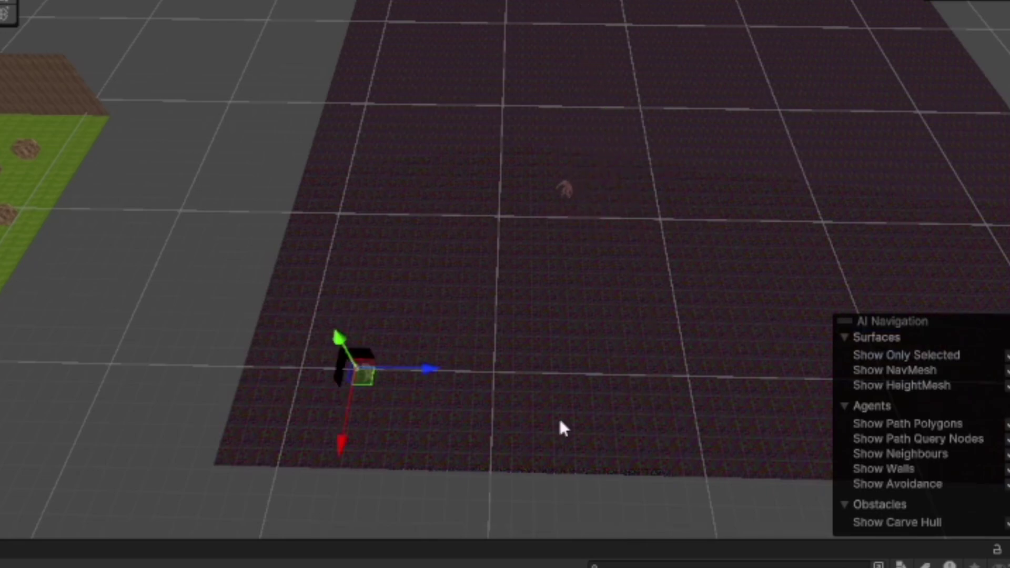
- Test the chase again by moving GorillaPlayer around the maze walls close to the monster
right_click_drag(559, 420, 210, 211)
key("w")
left_click_drag(218, 160, 242, 294, "alt")
left_click_drag(365, 479, 388, 213)
left_click_drag(436, 165, 358, 239)
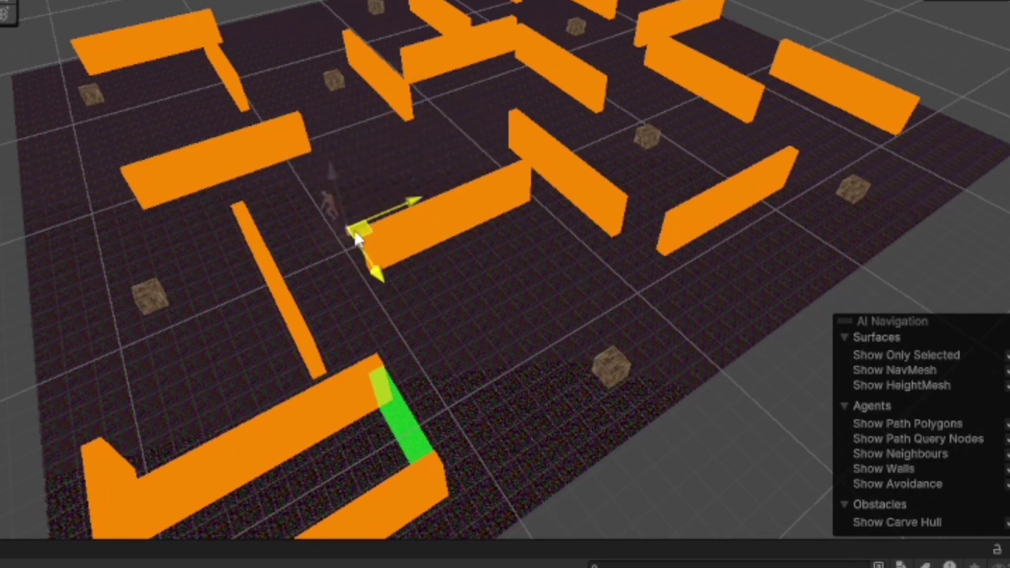
left_click_drag(383, 206, 312, 124)
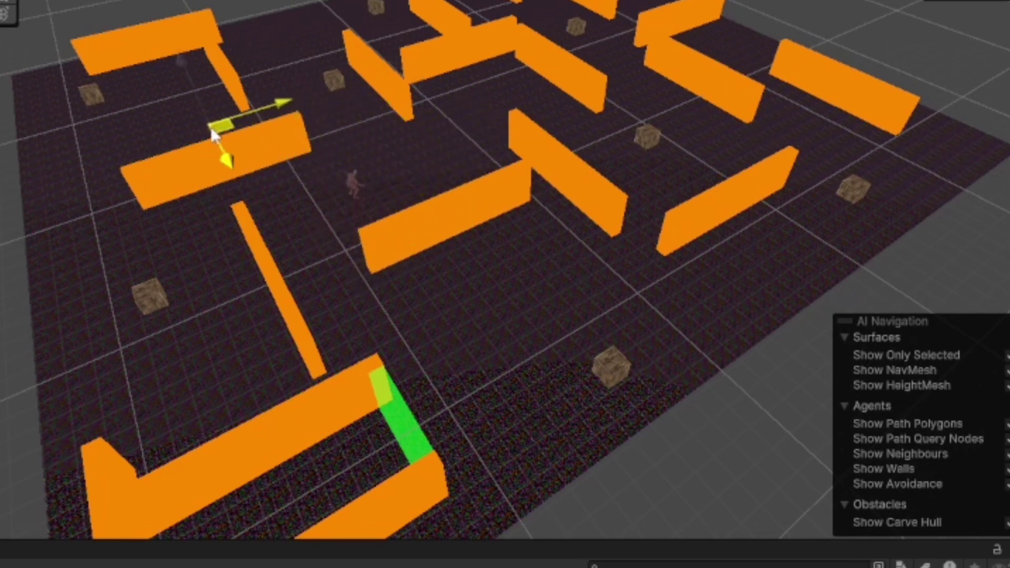
left_click_drag(211, 127, 220, 200)
left_click_drag(402, 181, 298, 222)
left_click_drag(415, 188, 367, 200)
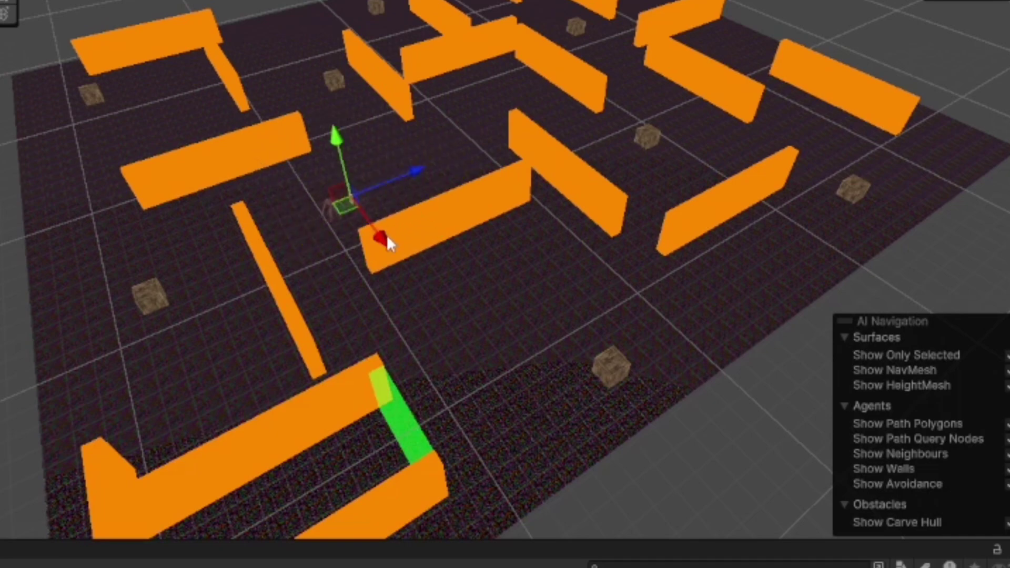
- Examine GorillaPlayer's position in the starting enclosure and inspect its Main Camera
left_click_drag(691, 406, 717, 485, "alt")
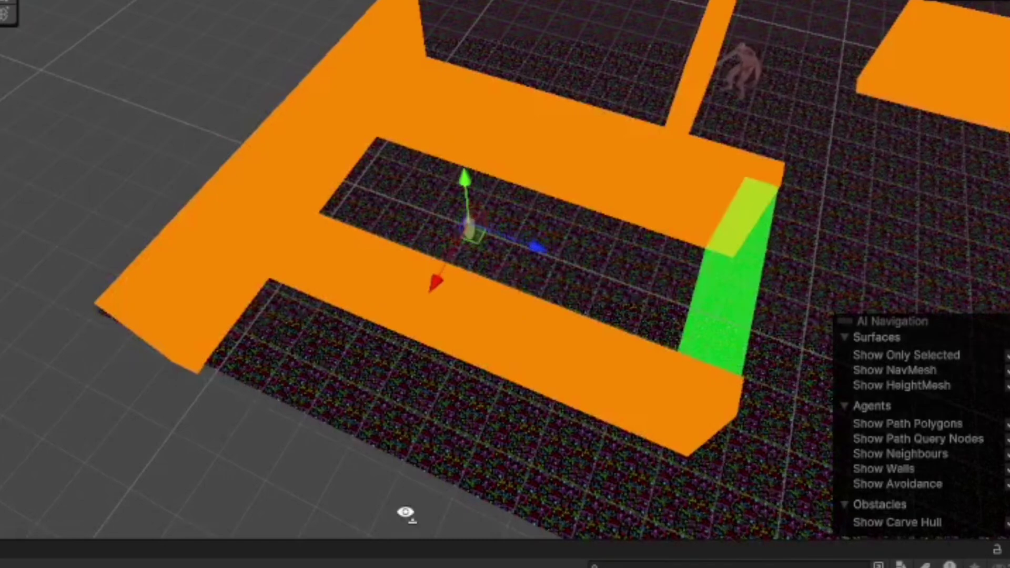
key("w")
right_click_drag(405, 513, 529, 500)
key("s")
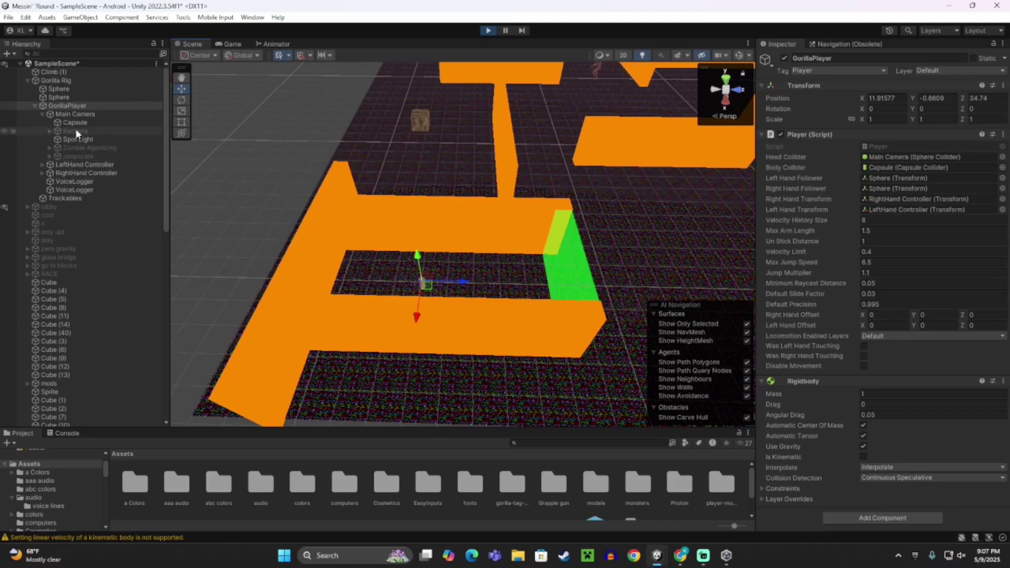
left_click(82, 114)
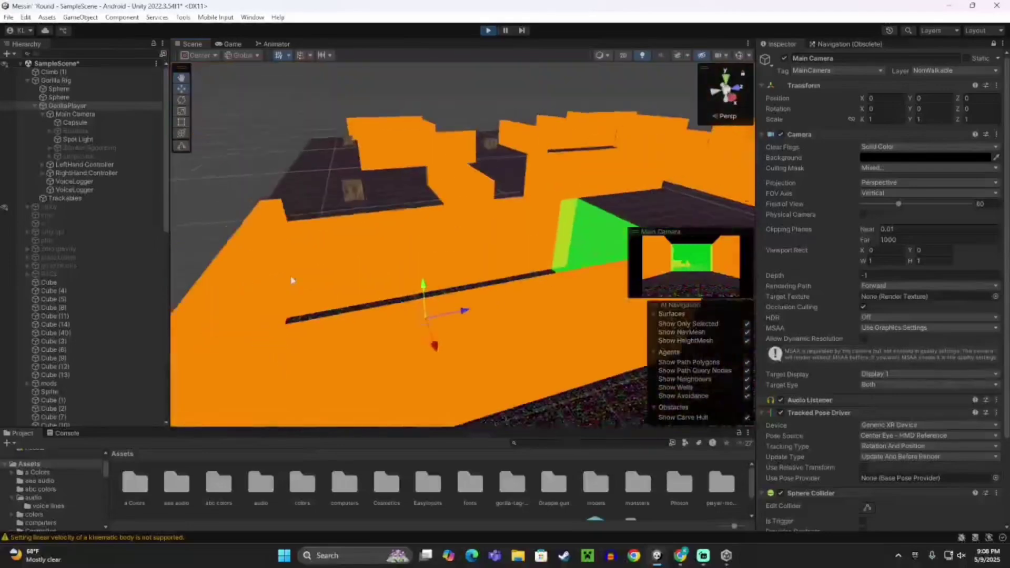
- Stop the play test and switch to Streamlabs Desktop
left_click(488, 30)
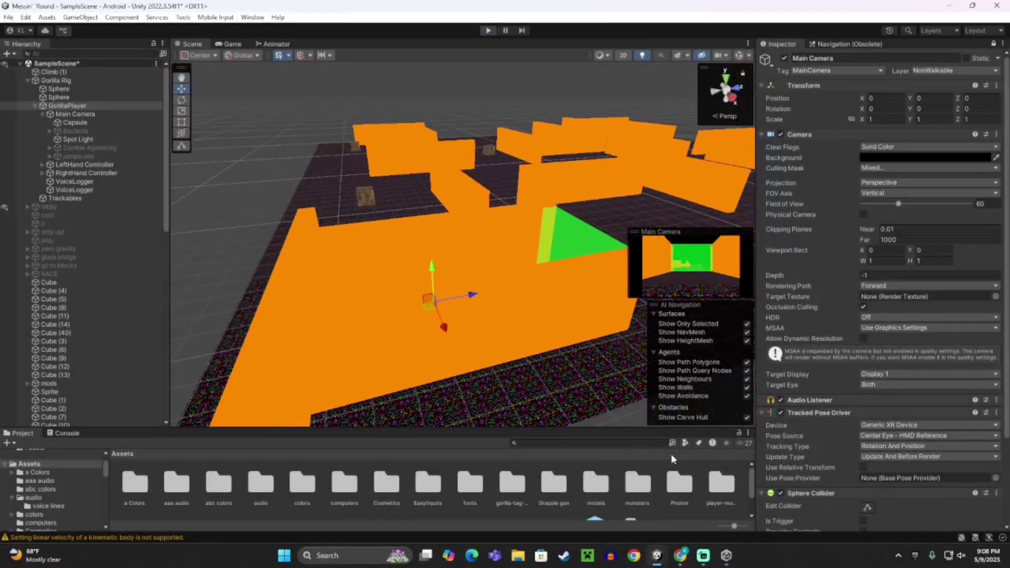
left_click(703, 555)
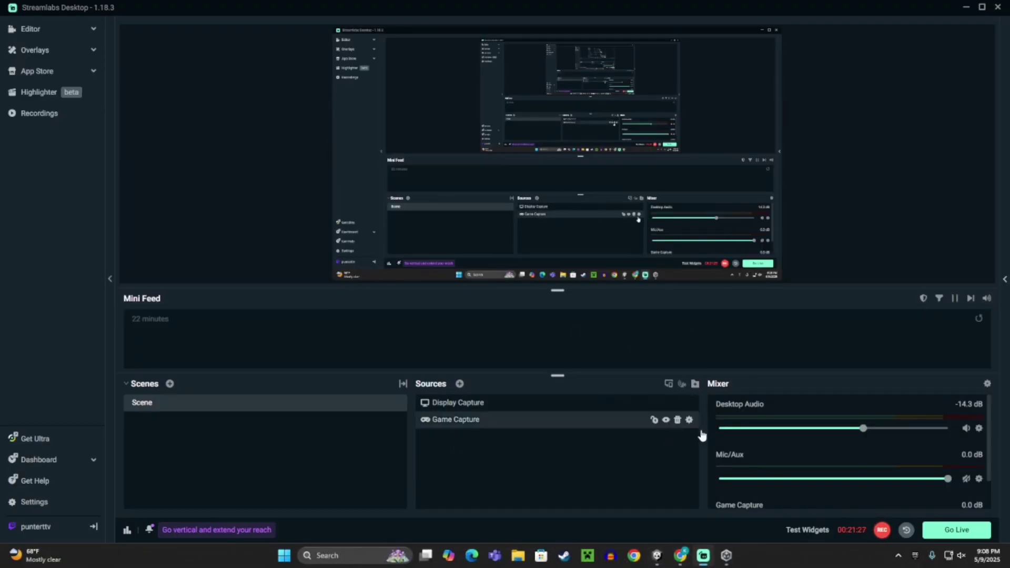